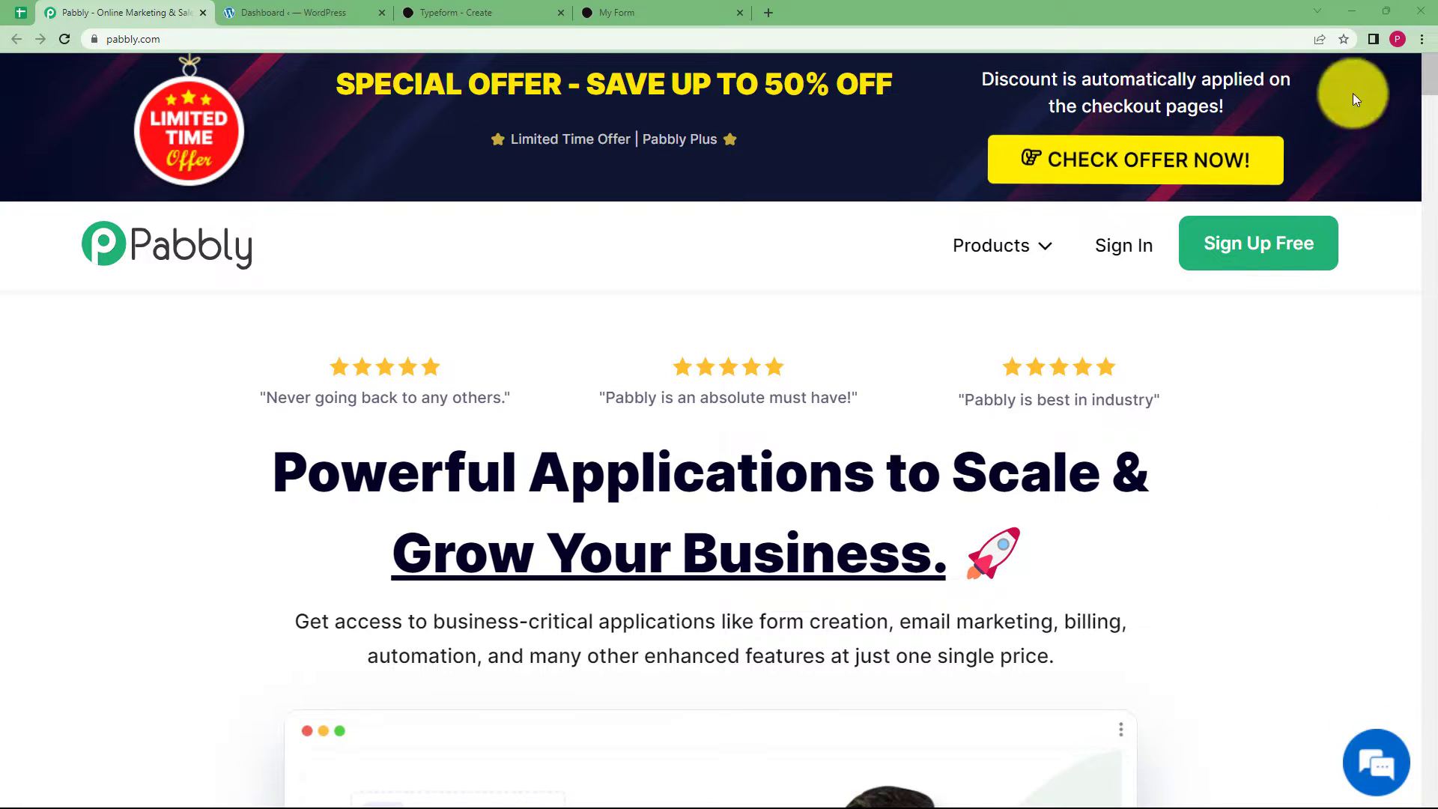
# Look over the open Typeform editor, WordPress dashboard and form preview tabs, then return to Pabbly.
pyautogui.click(545, 12)
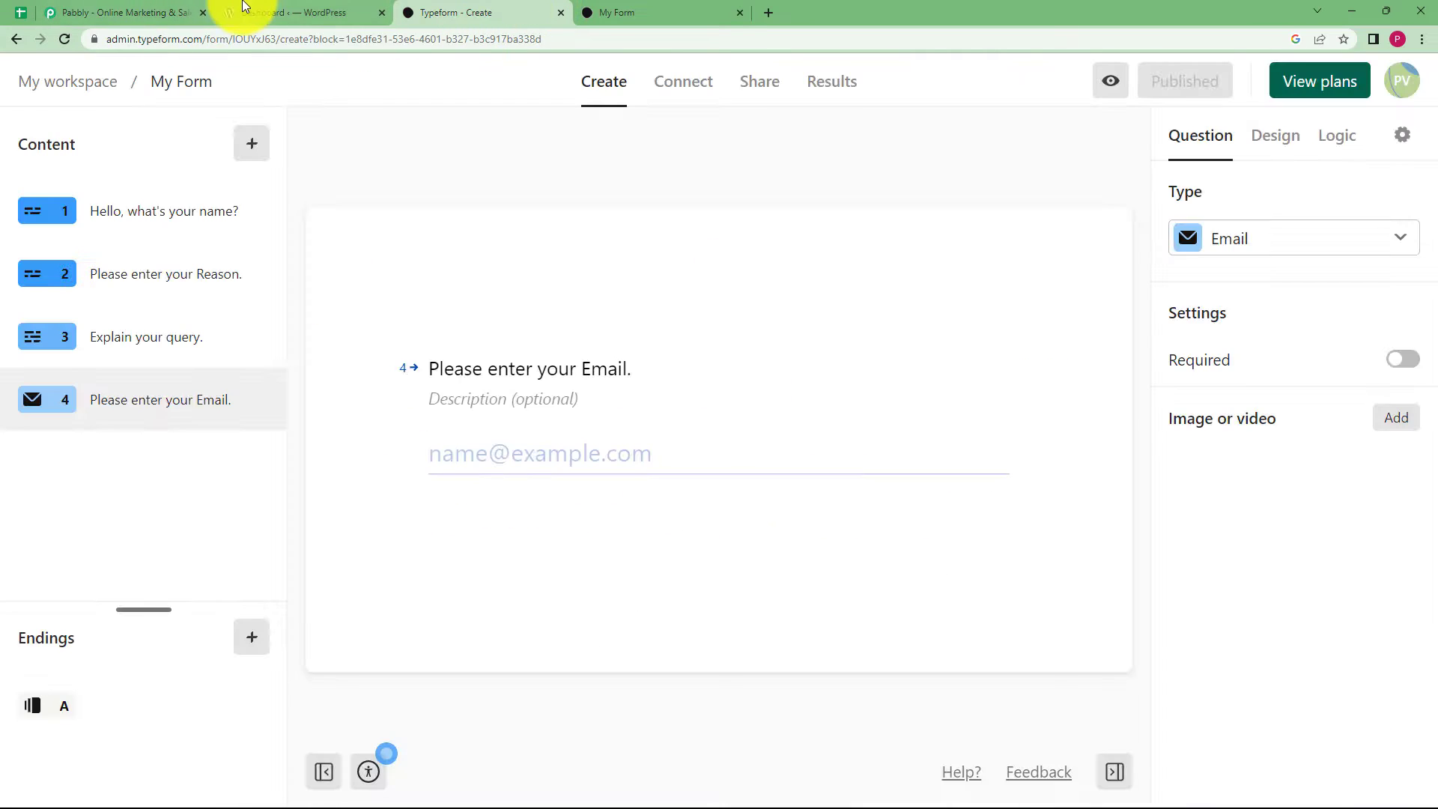
pyautogui.click(273, 12)
pyautogui.click(506, 9)
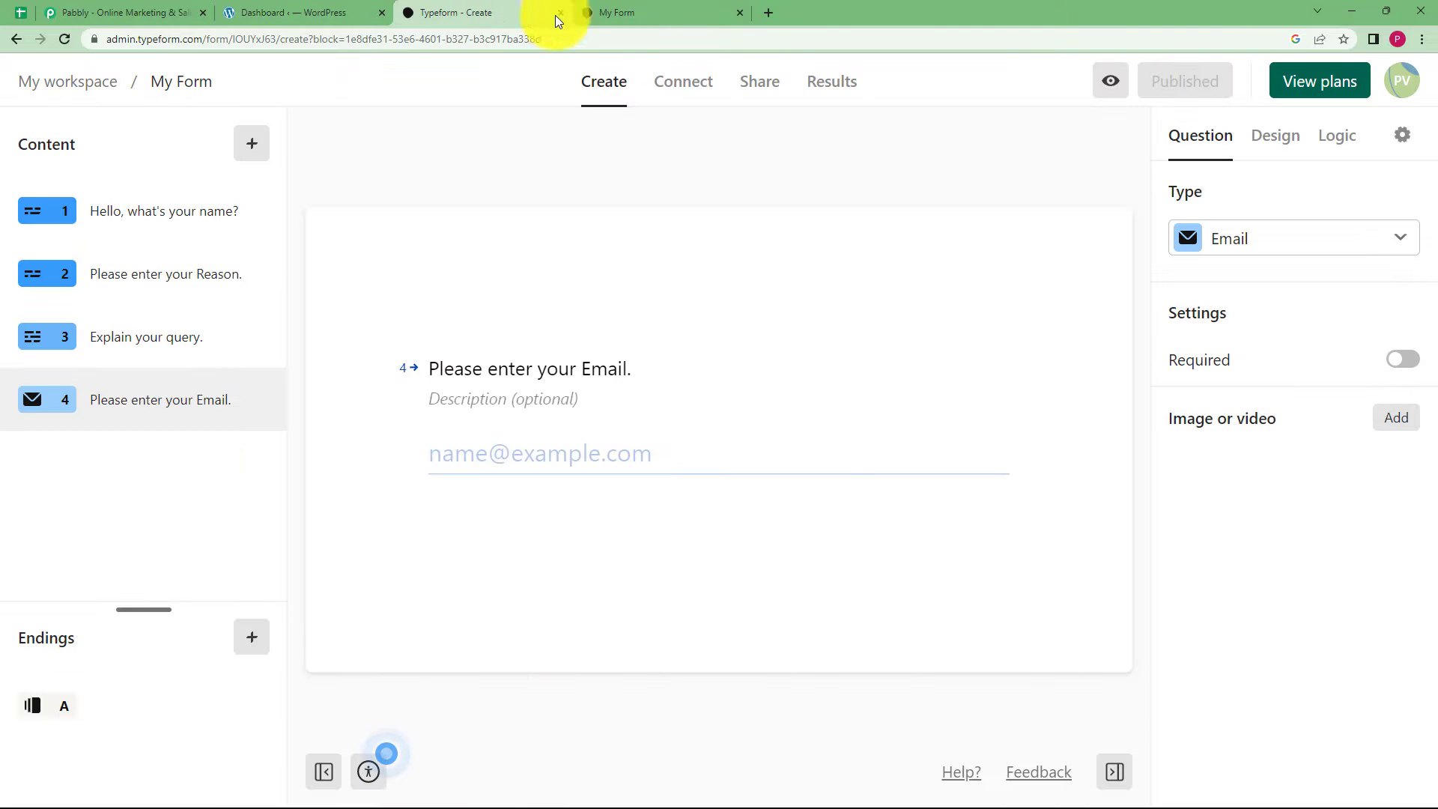
pyautogui.click(599, 14)
pyautogui.click(458, 12)
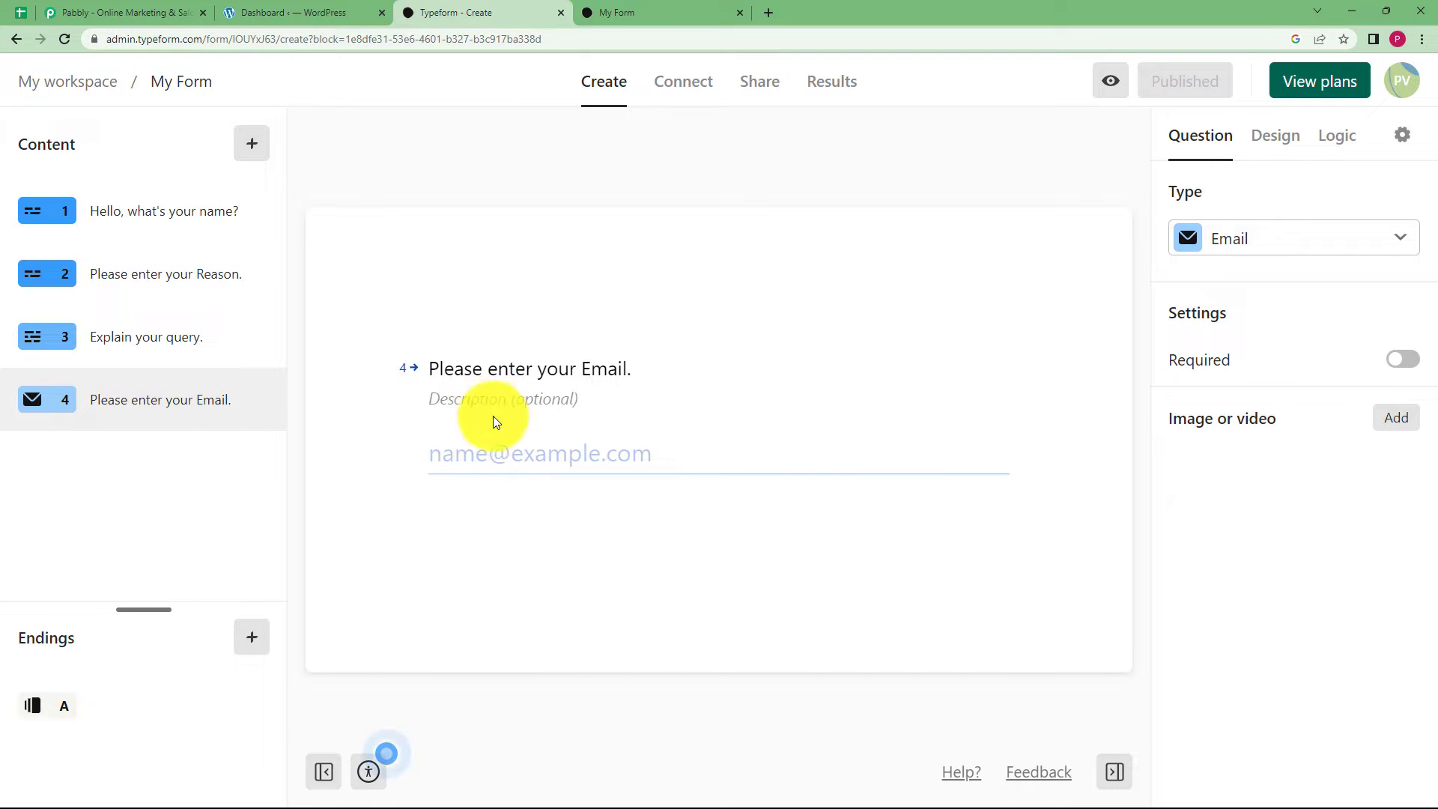
pyautogui.click(299, 13)
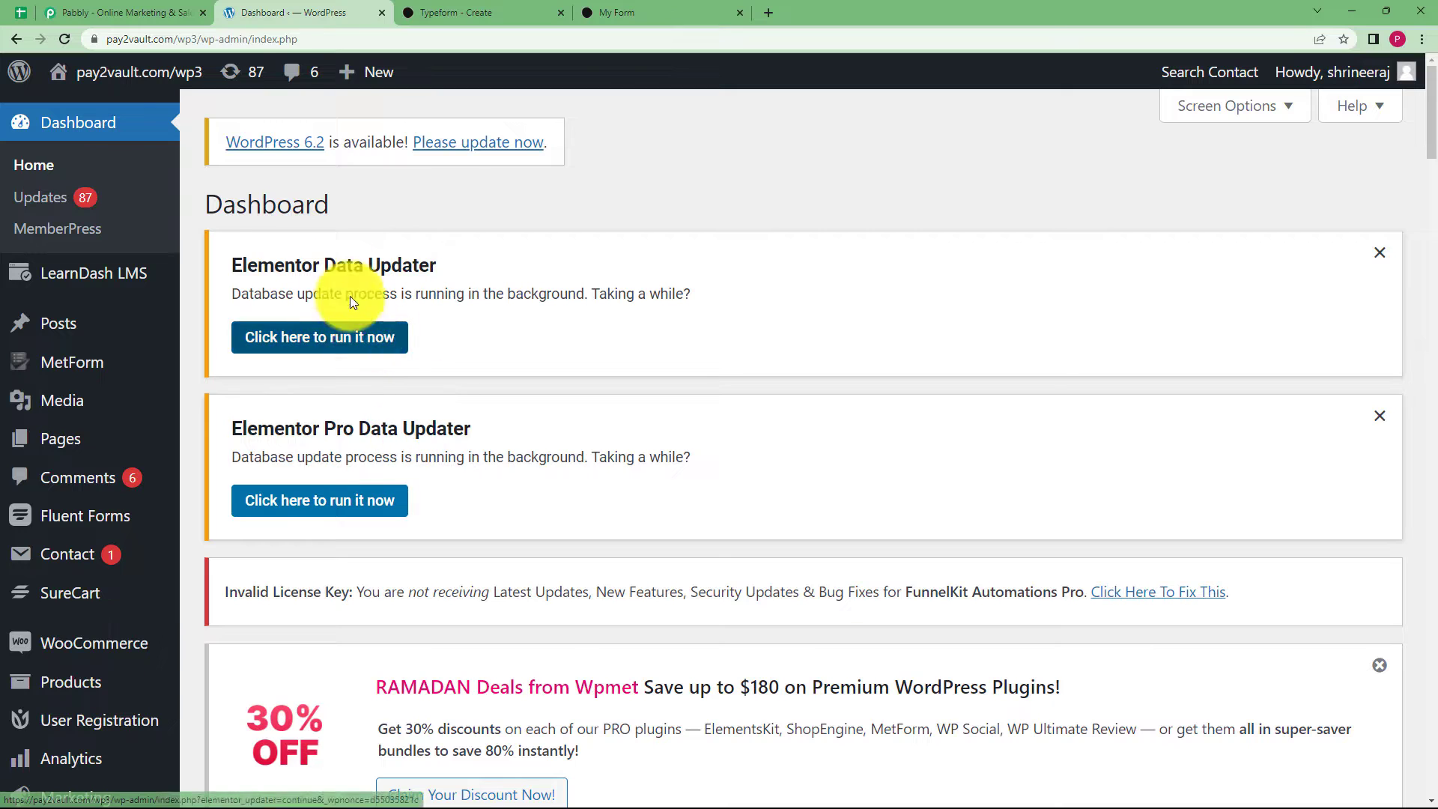
pyautogui.click(97, 13)
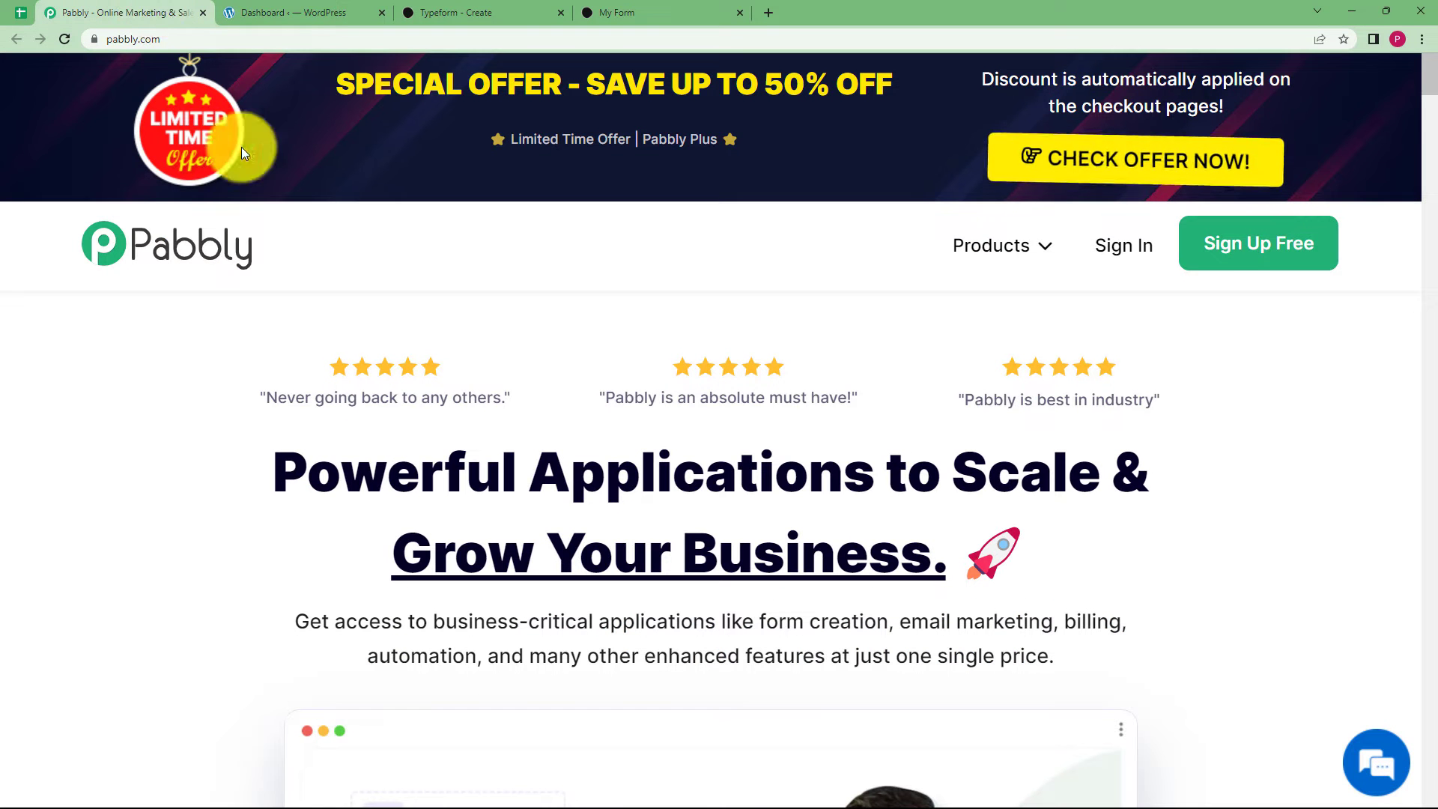
# Sign in to Pabbly and launch Pabbly Connect from the All Apps list.
pyautogui.click(1112, 248)
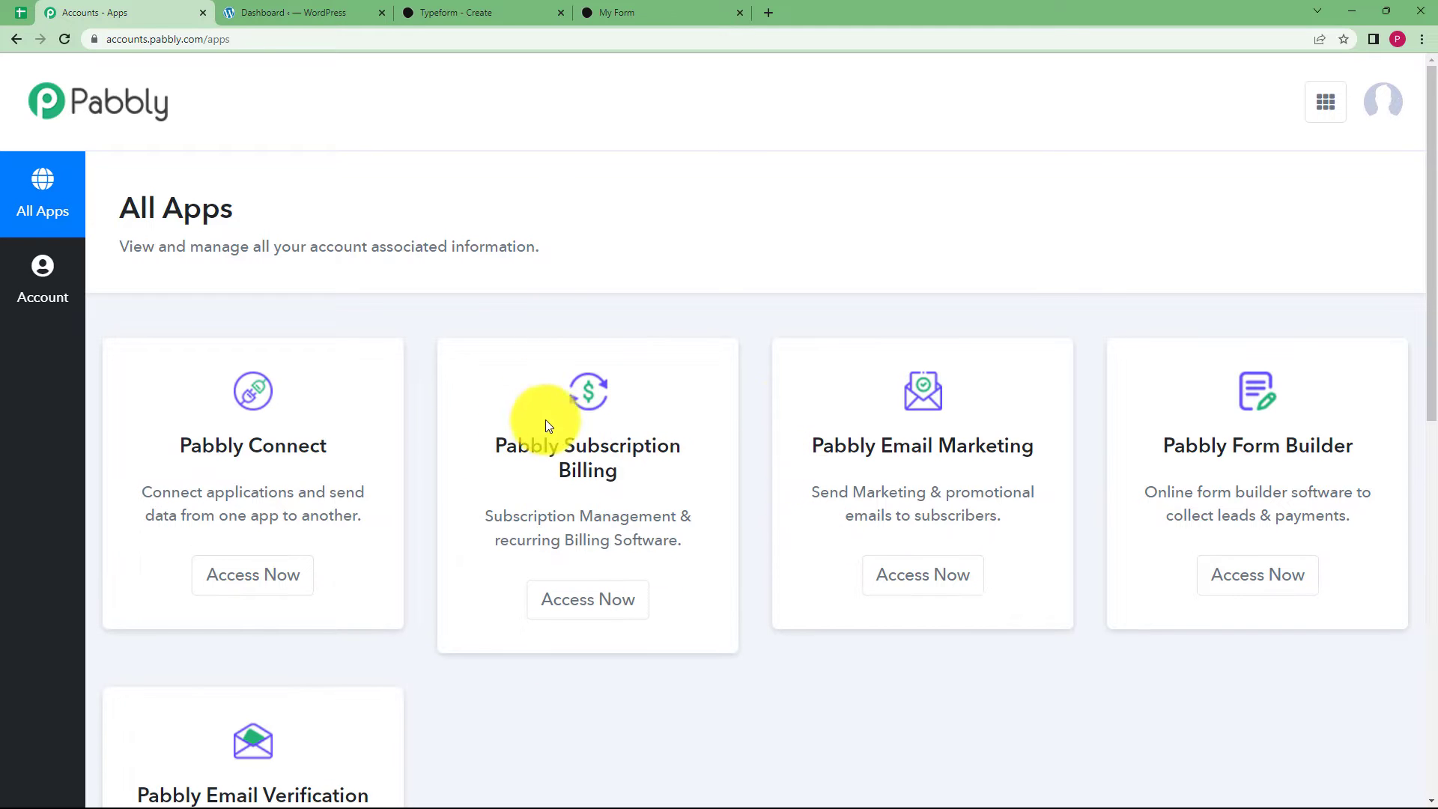
pyautogui.scroll(-2, 433, 417)
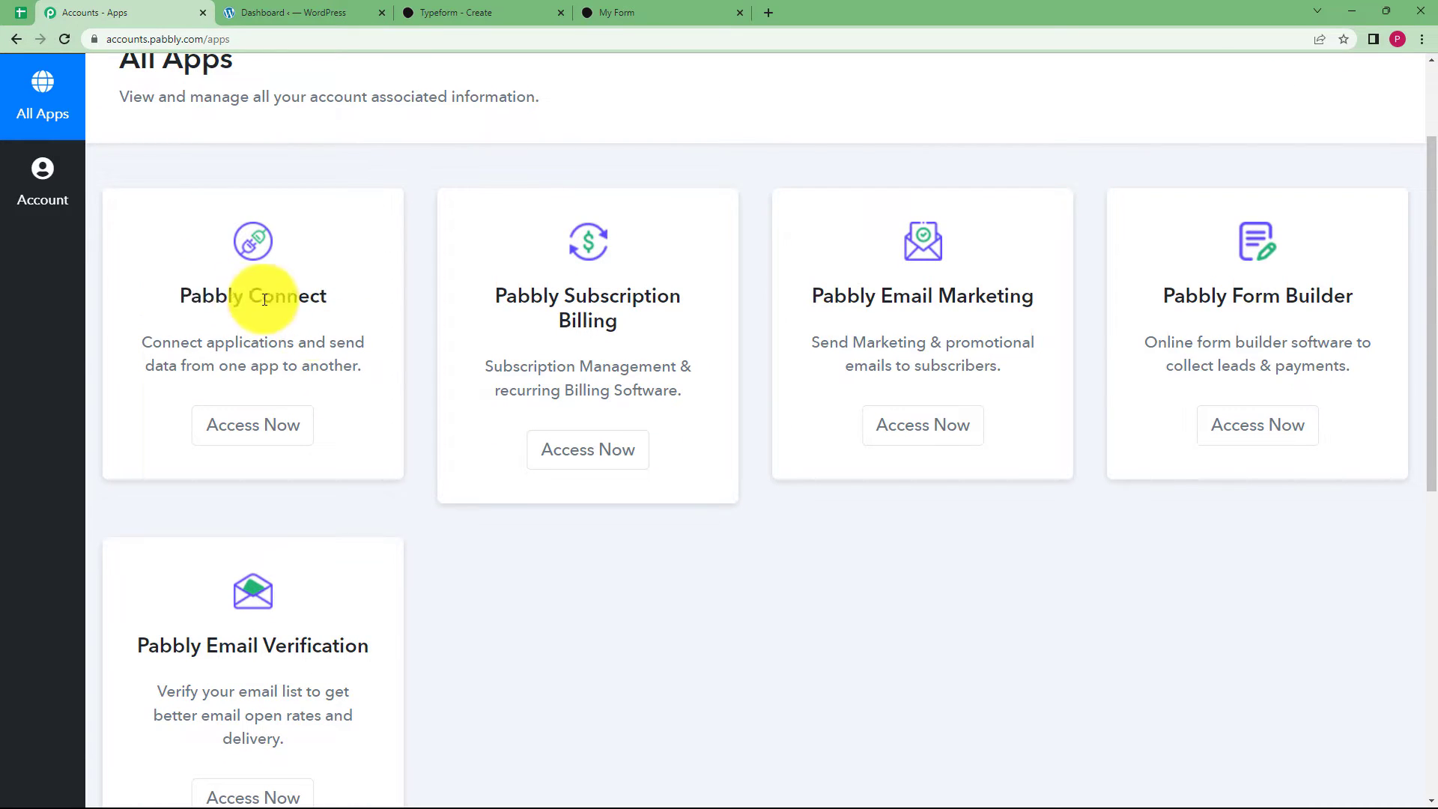
pyautogui.click(273, 436)
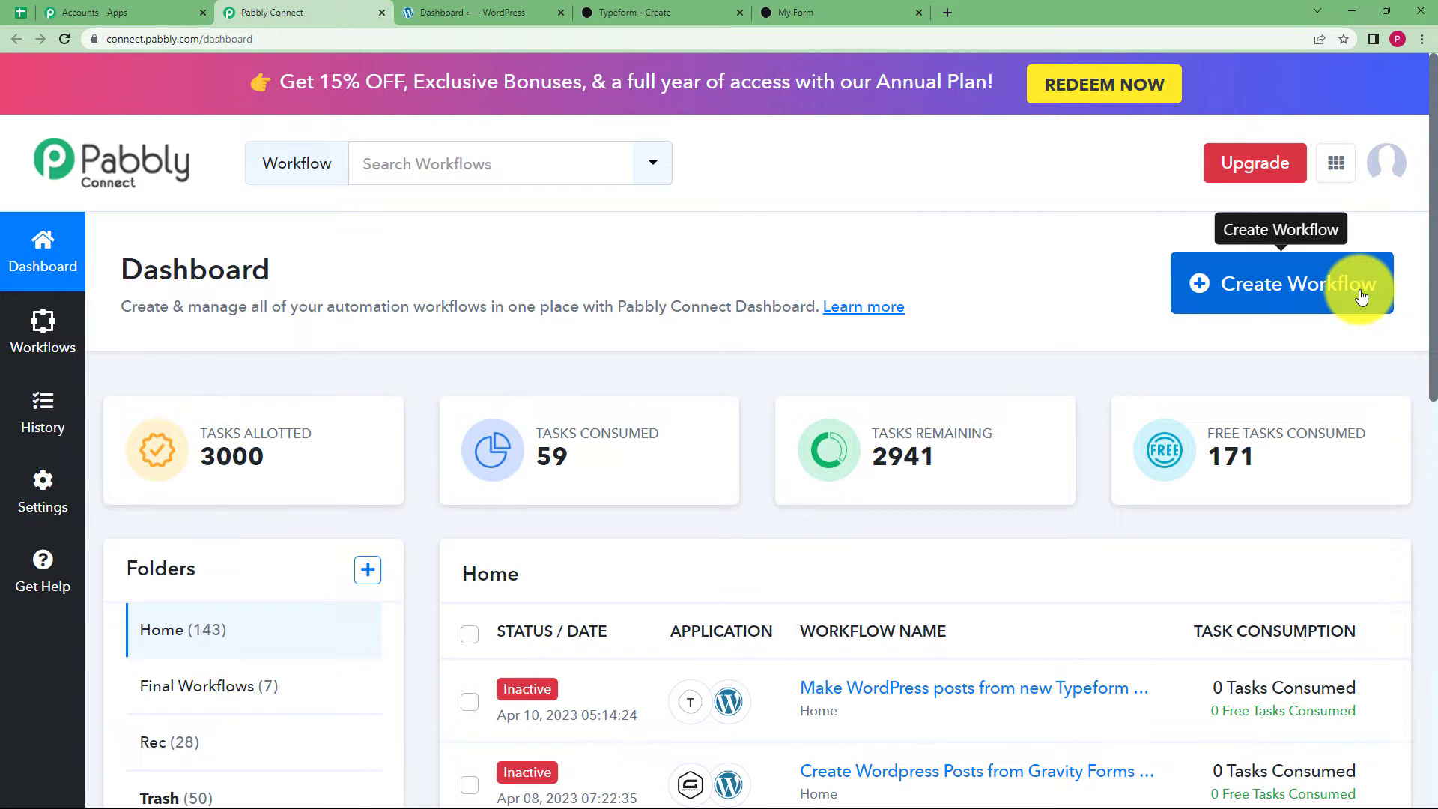
# Create the workflow 'Create Wordpress Post from Typeform Entries' and view its trigger and action steps.
pyautogui.click(1361, 296)
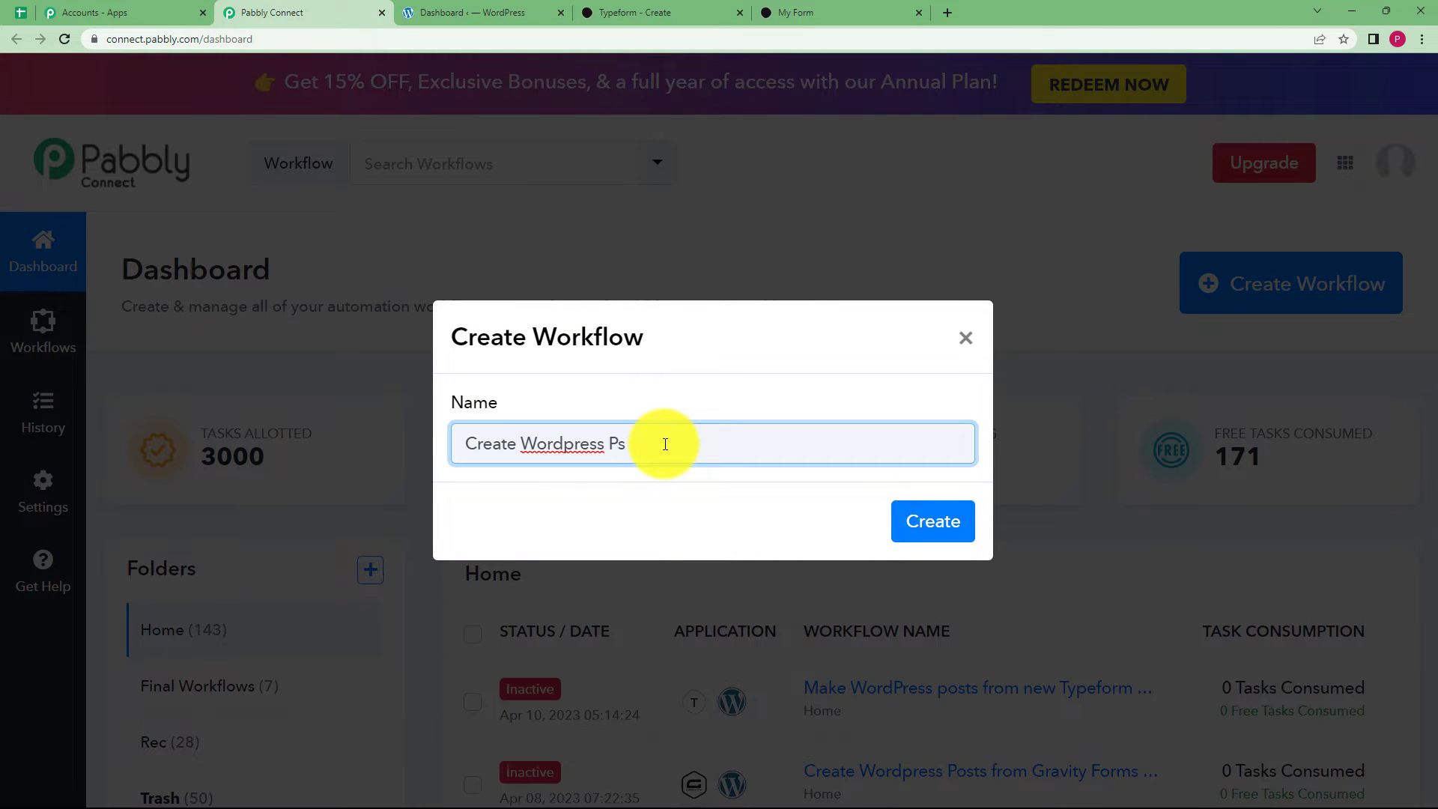
pyautogui.write('Create Wordpress Post from Typeform Entries')
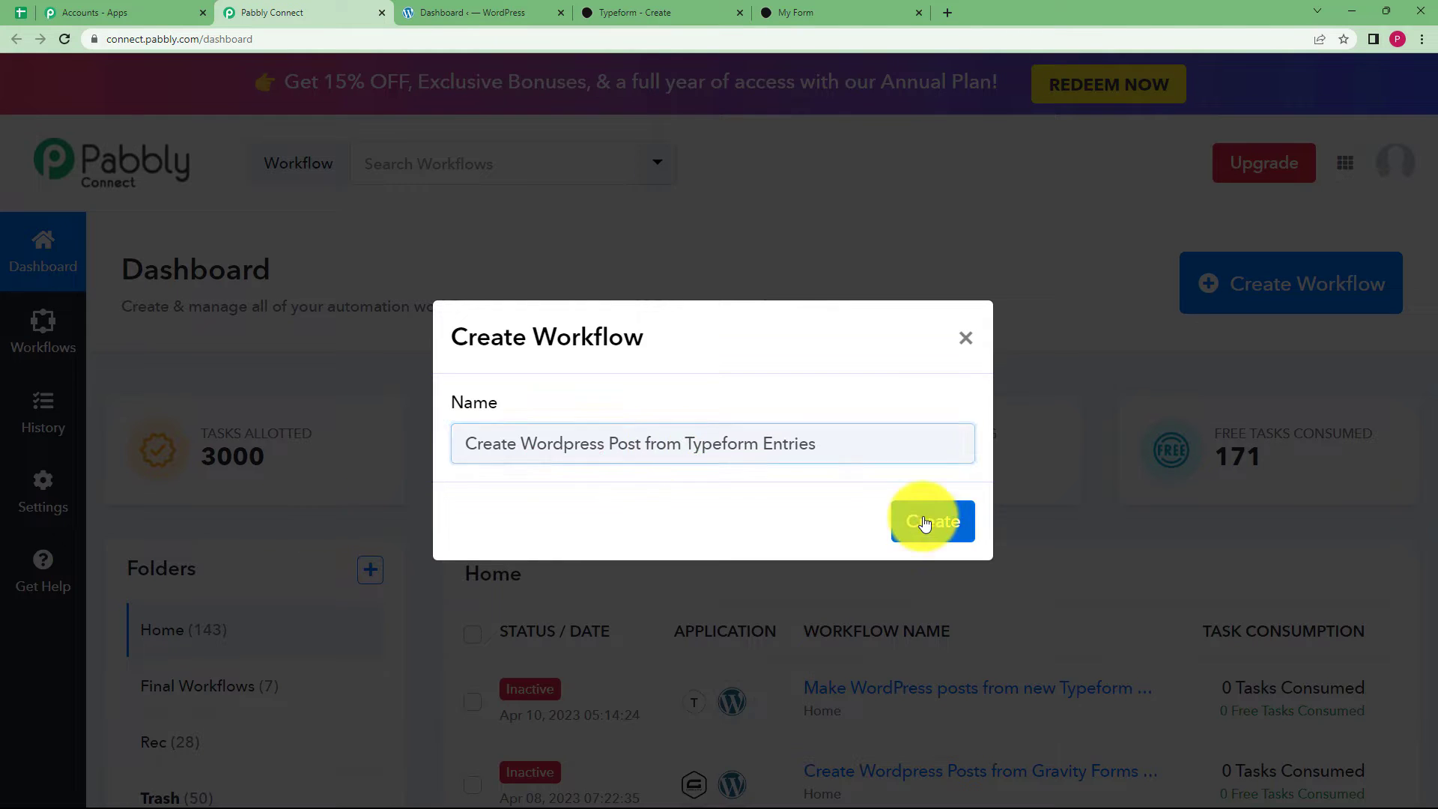
pyautogui.click(924, 518)
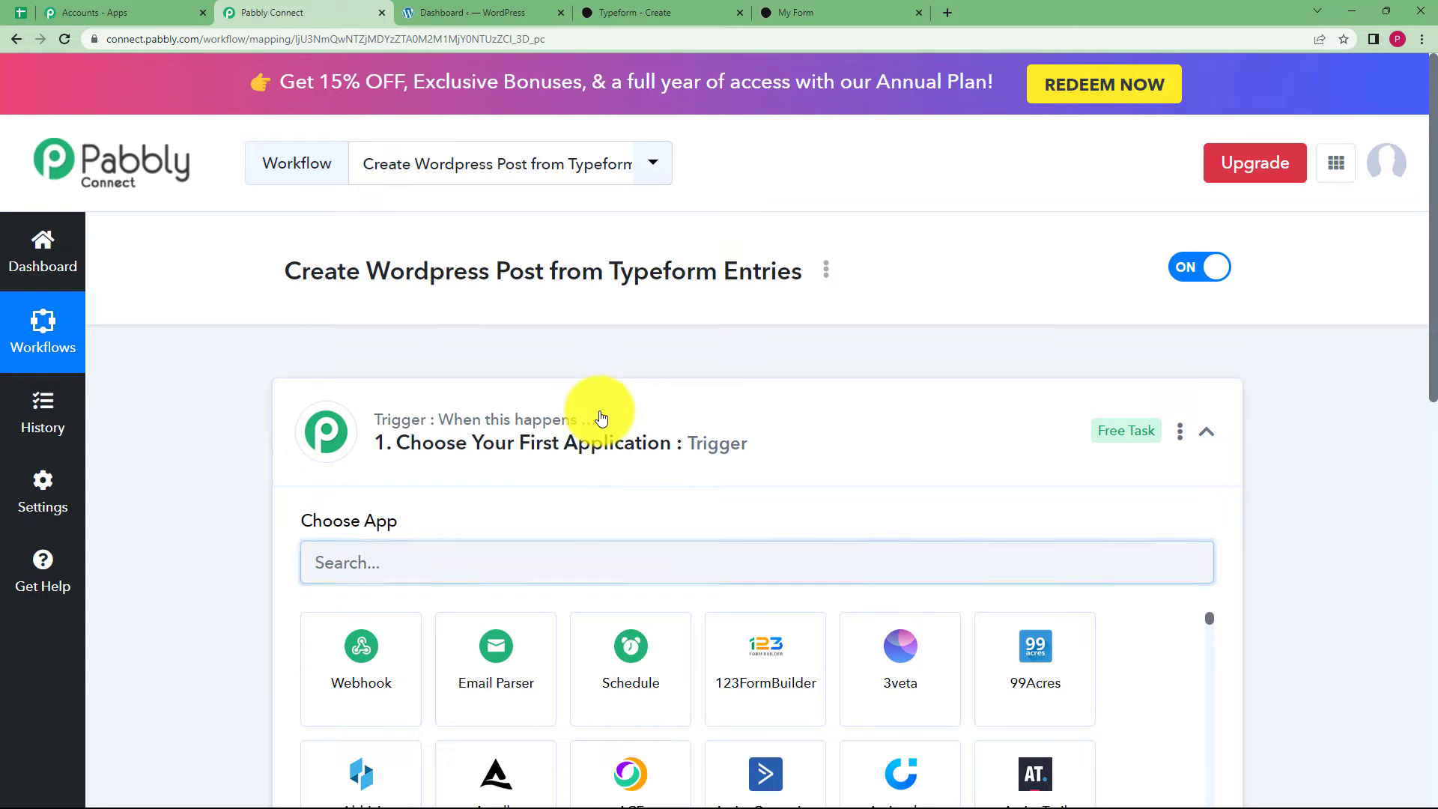
pyautogui.click(602, 417)
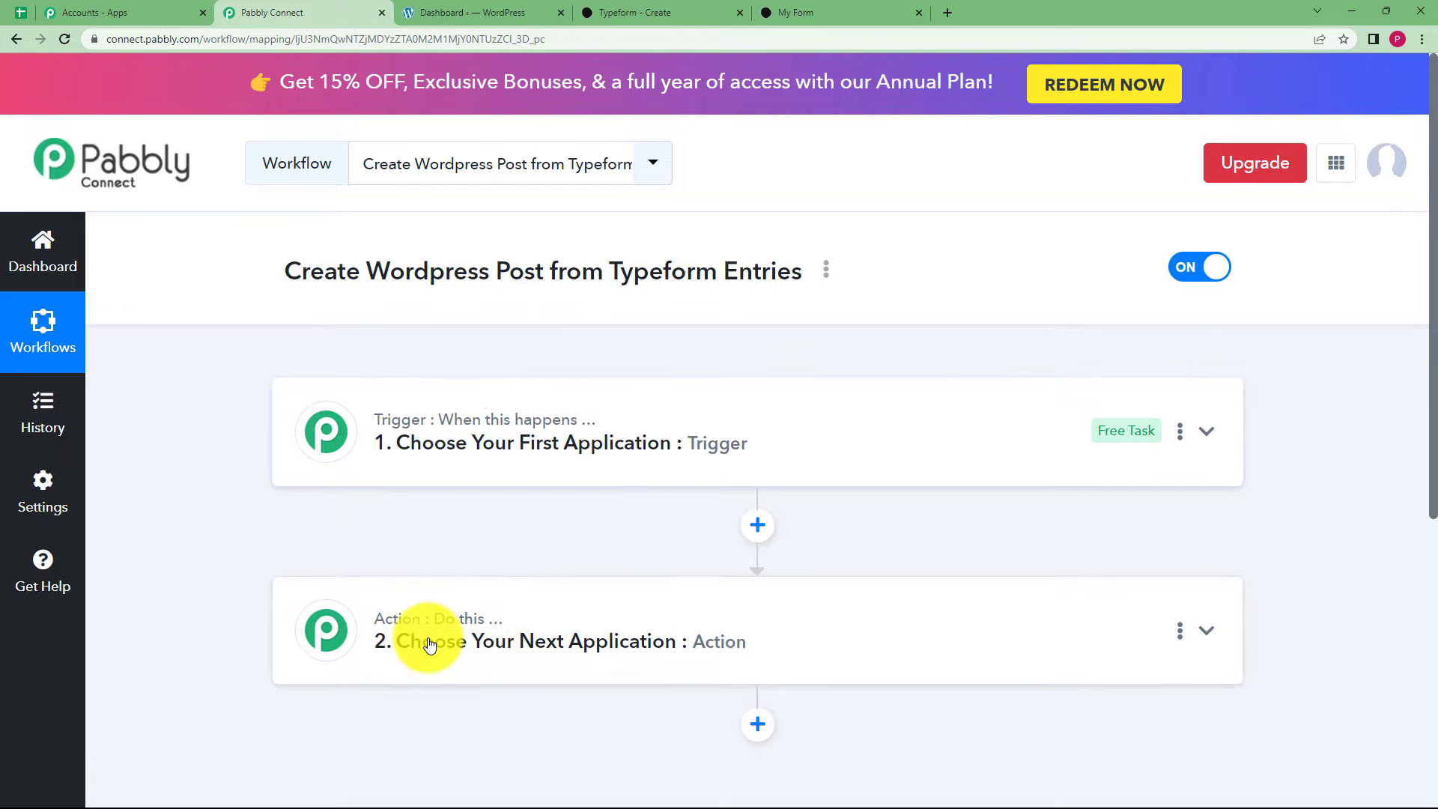
pyautogui.click(427, 440)
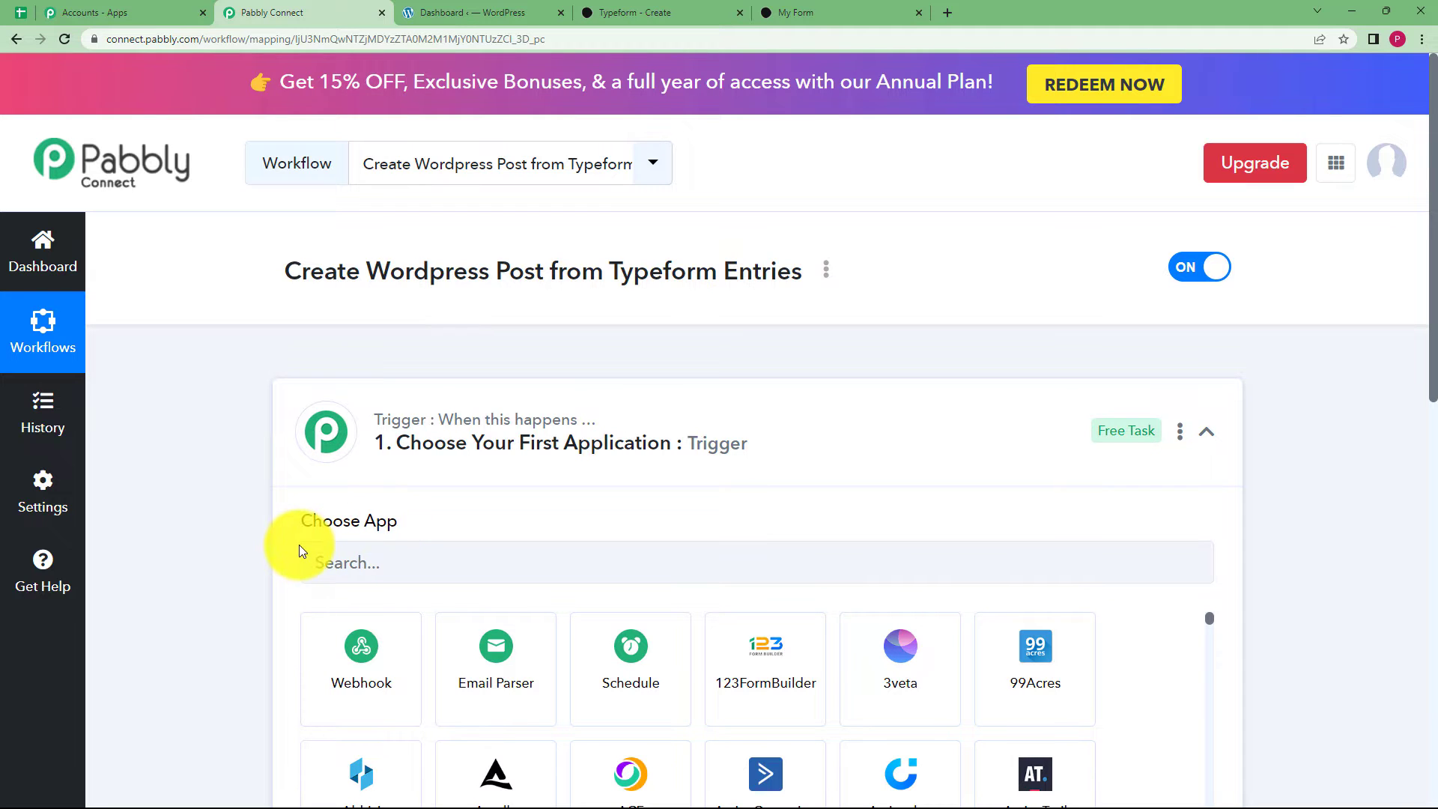
pyautogui.click(443, 448)
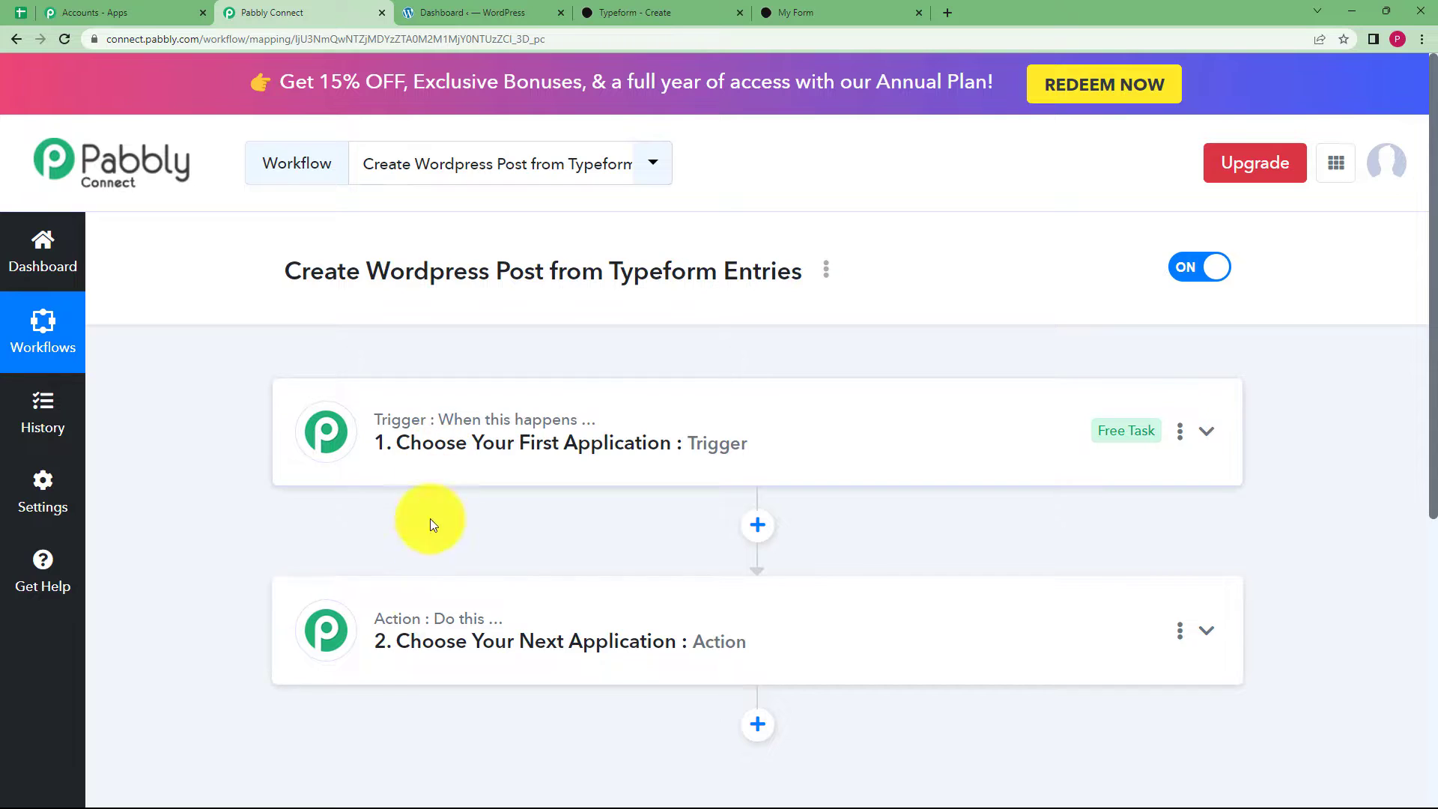
pyautogui.moveTo(386, 631)
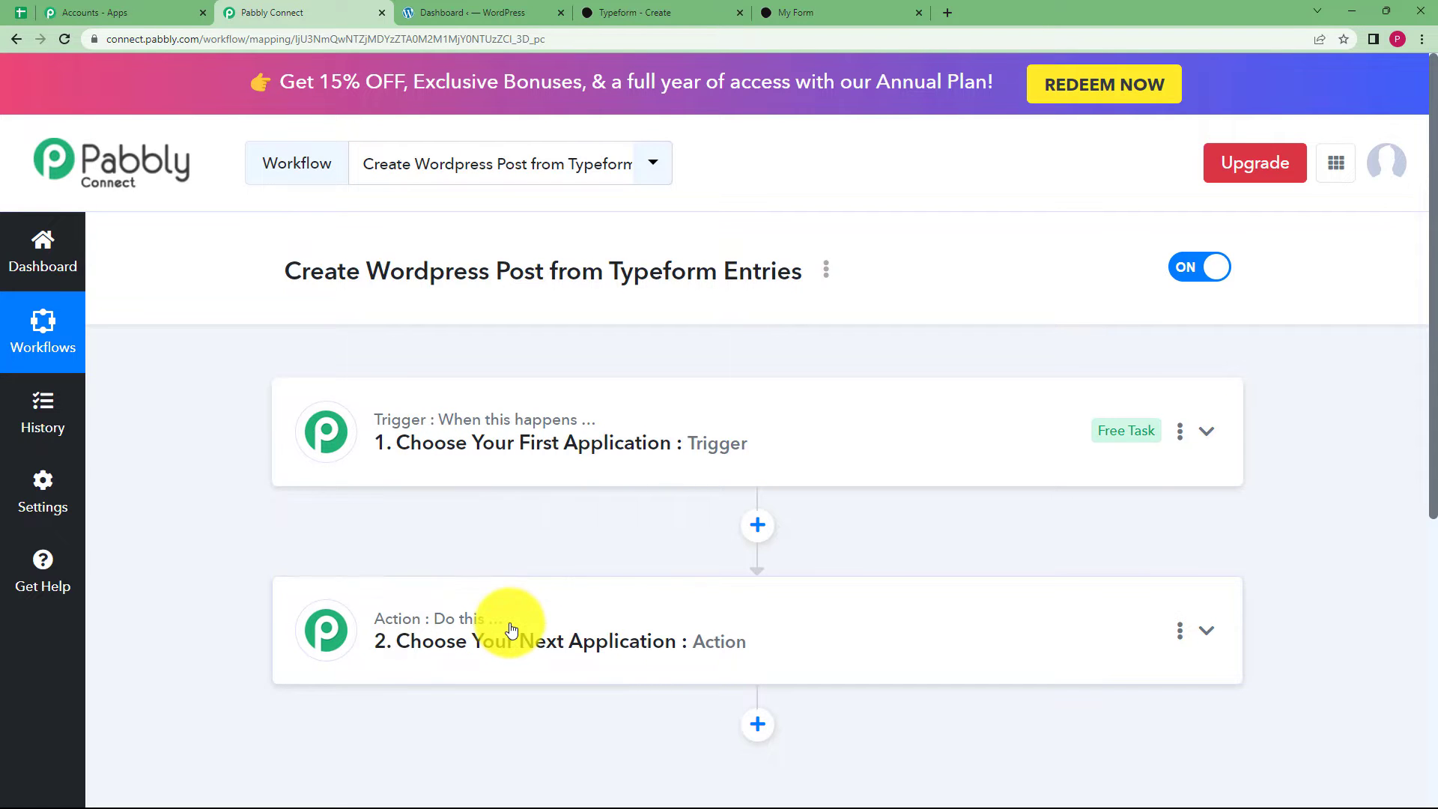
# Set the trigger app to Typeform with the New Entry trigger event.
pyautogui.click(522, 476)
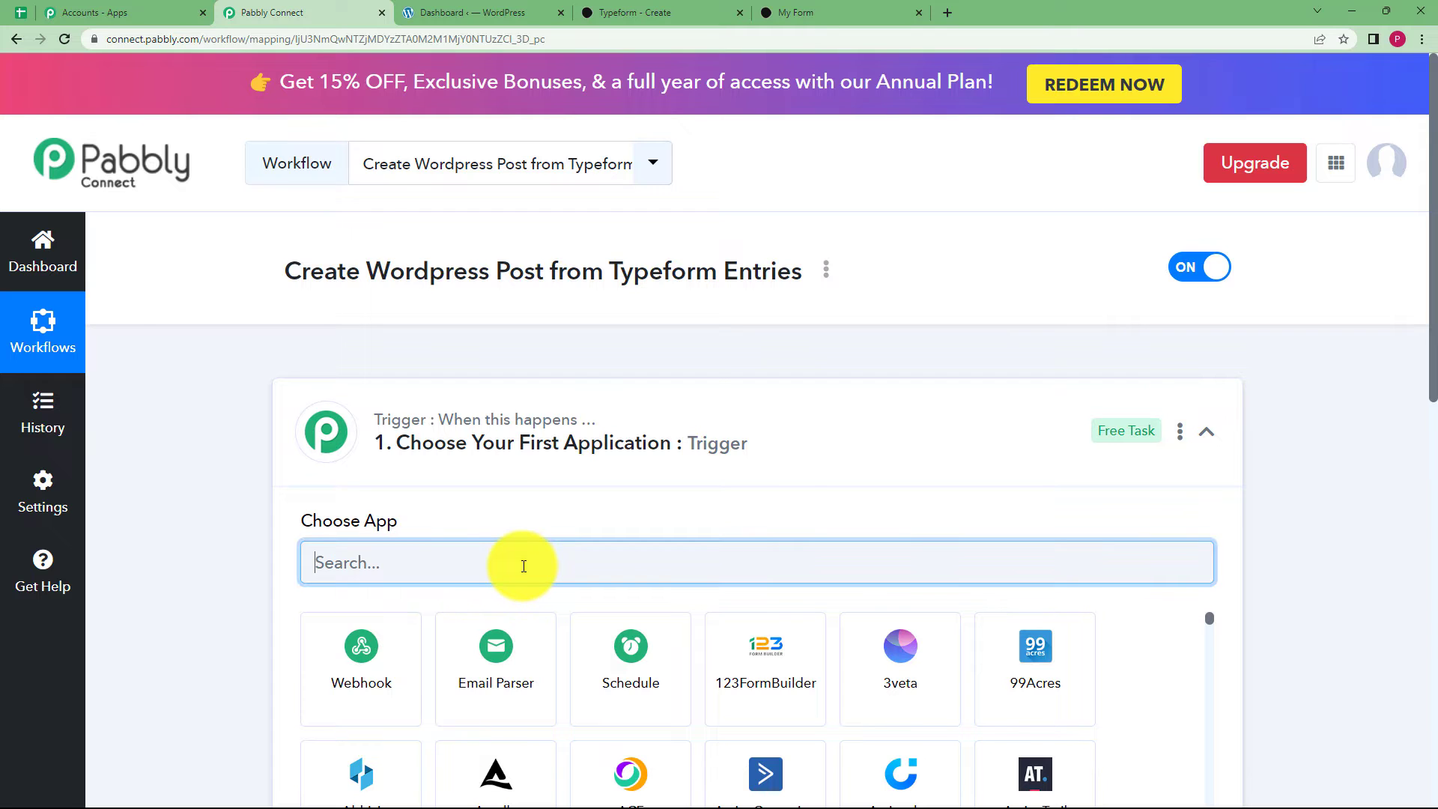
pyautogui.write('Type')
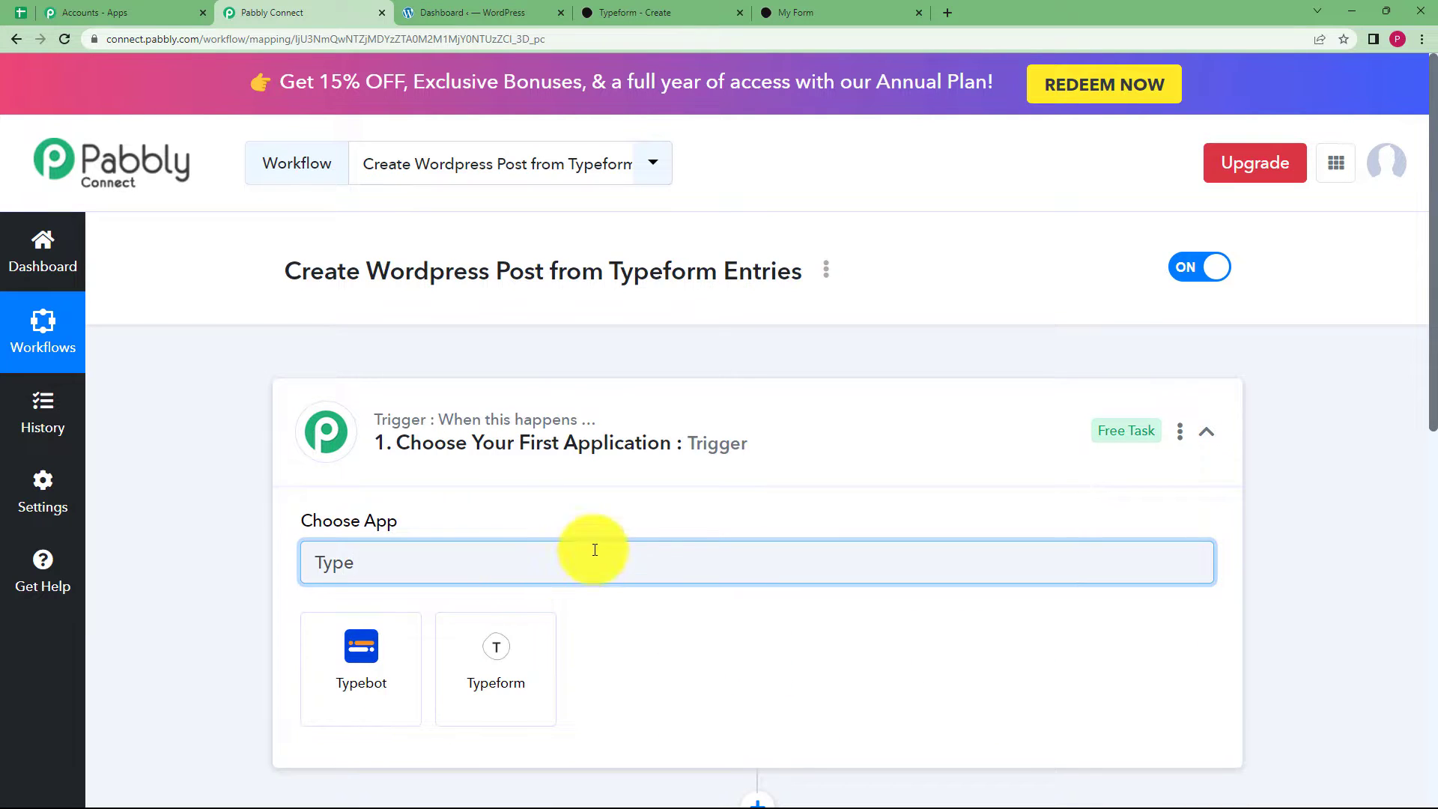
pyautogui.click(522, 663)
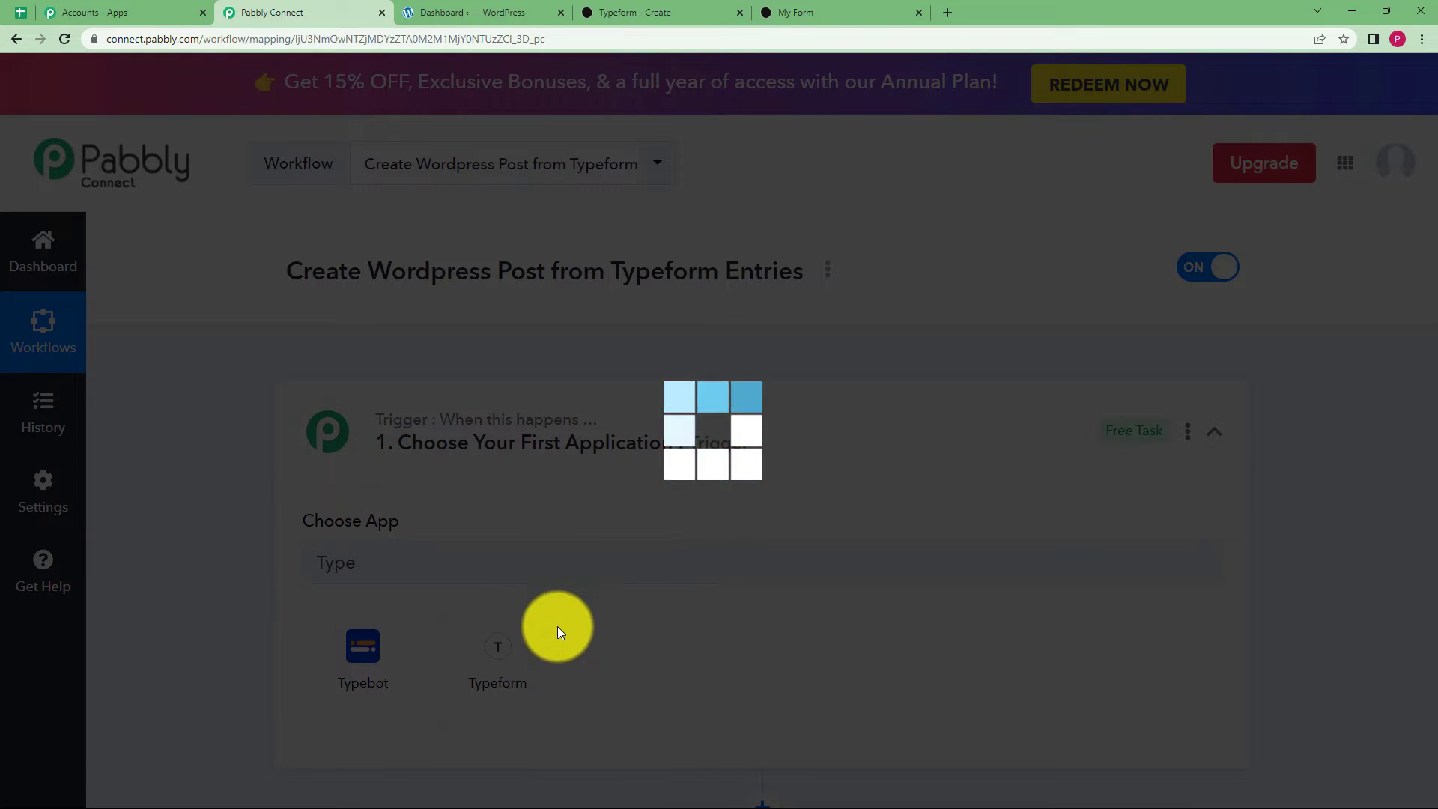
pyautogui.scroll(-4, 319, 652)
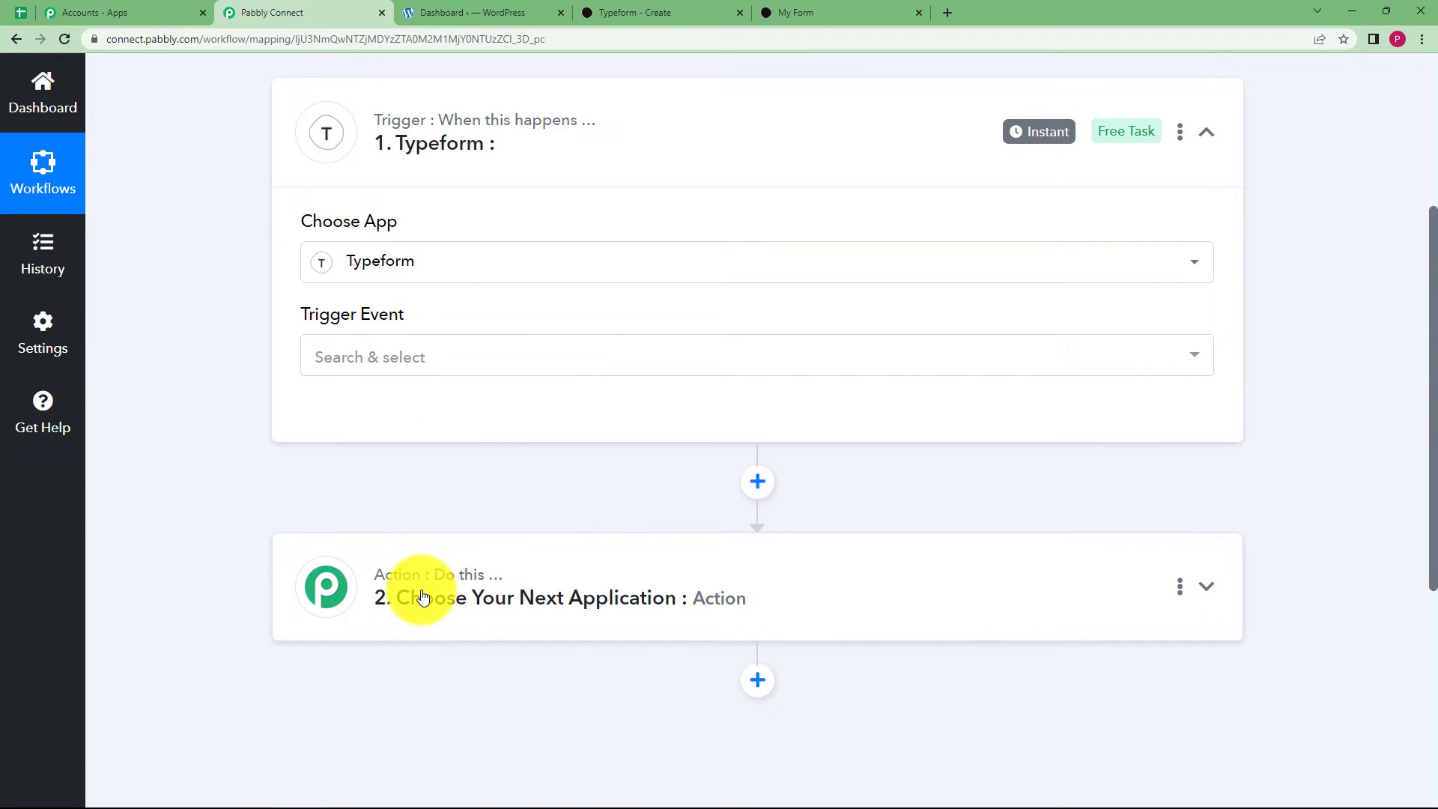
pyautogui.scroll(5, 414, 569)
pyautogui.click(417, 652)
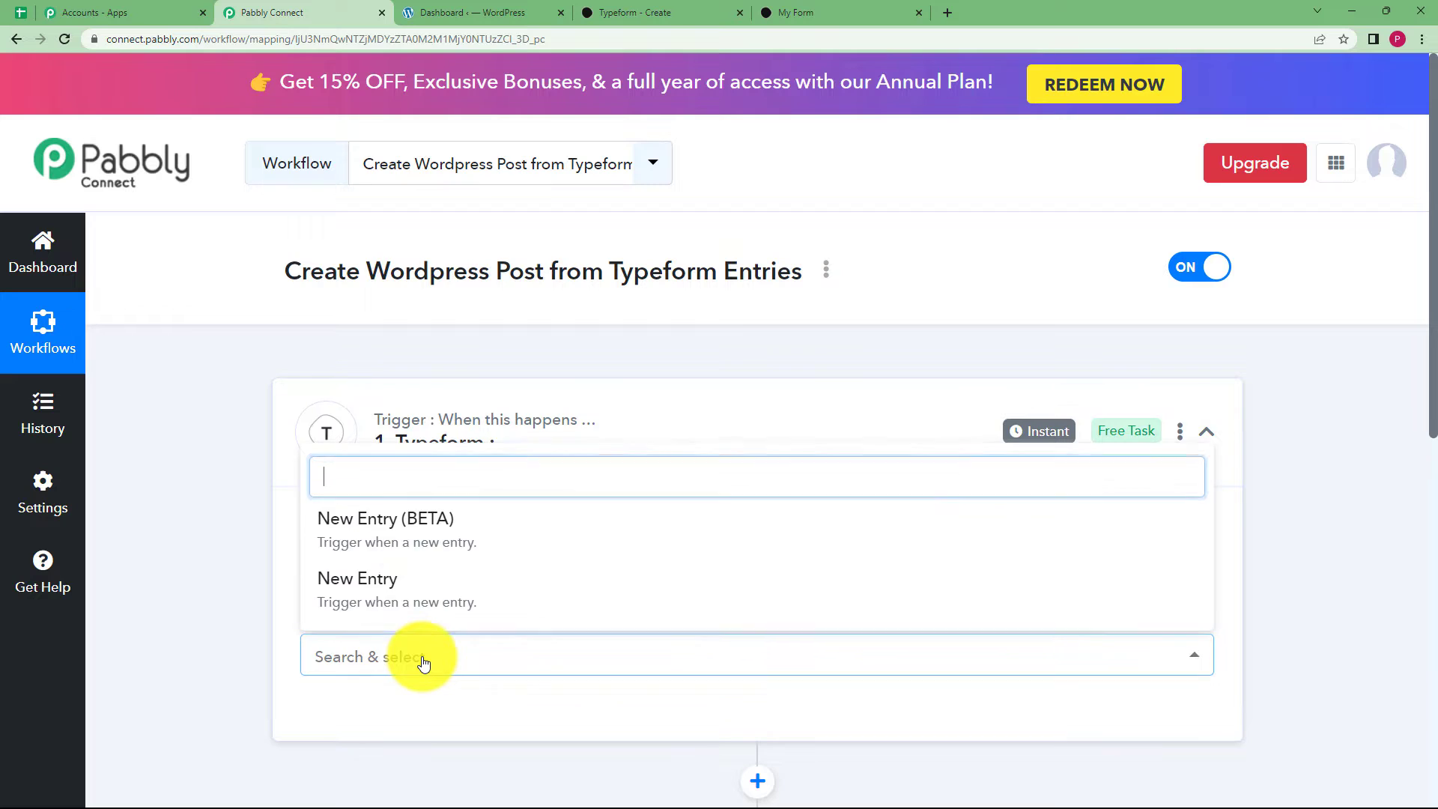
pyautogui.click(398, 574)
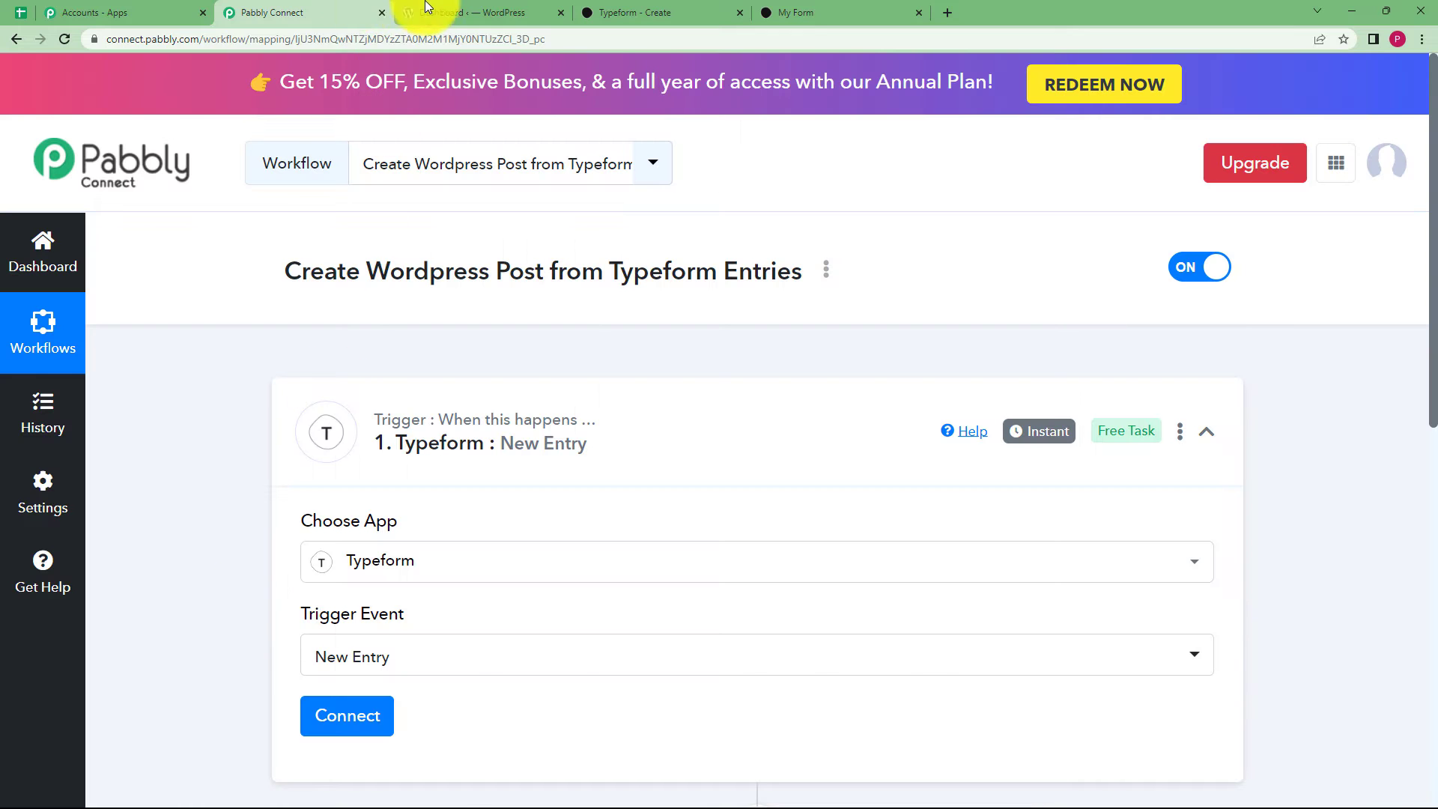
# Glance at the WordPress and Typeform tabs, then return to the Pabbly workflow.
pyautogui.click(474, 11)
pyautogui.click(628, 9)
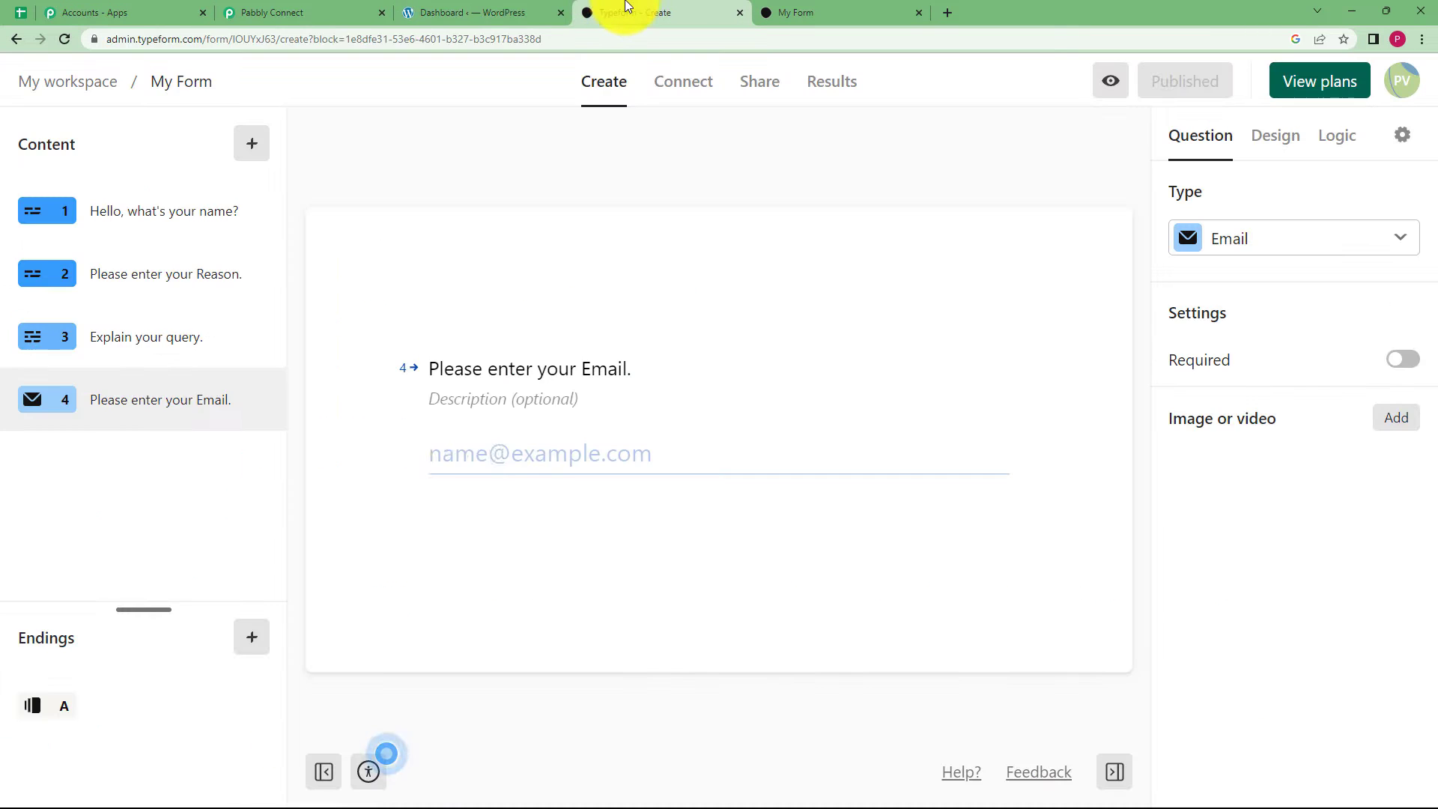
pyautogui.click(275, 12)
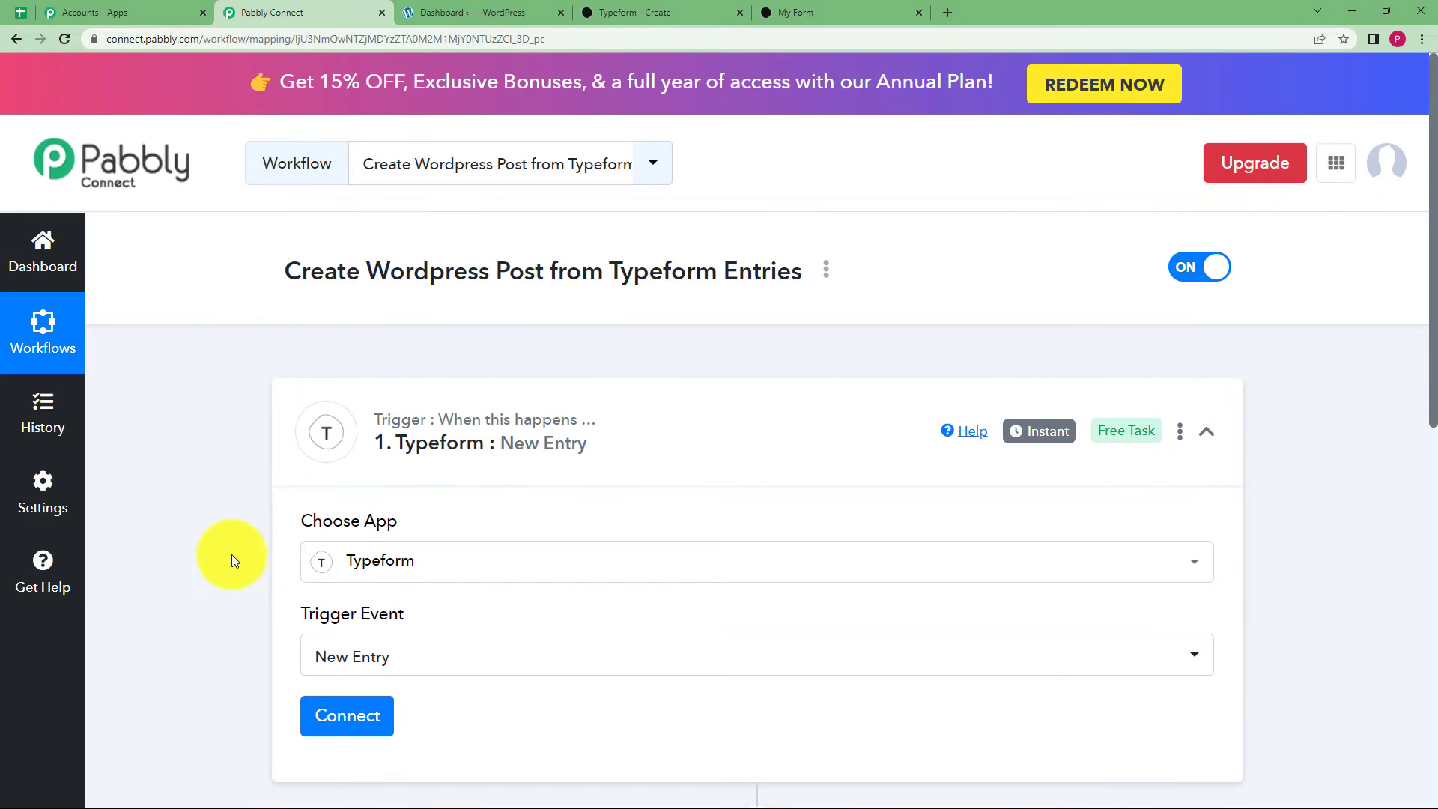
pyautogui.scroll(-3, 231, 555)
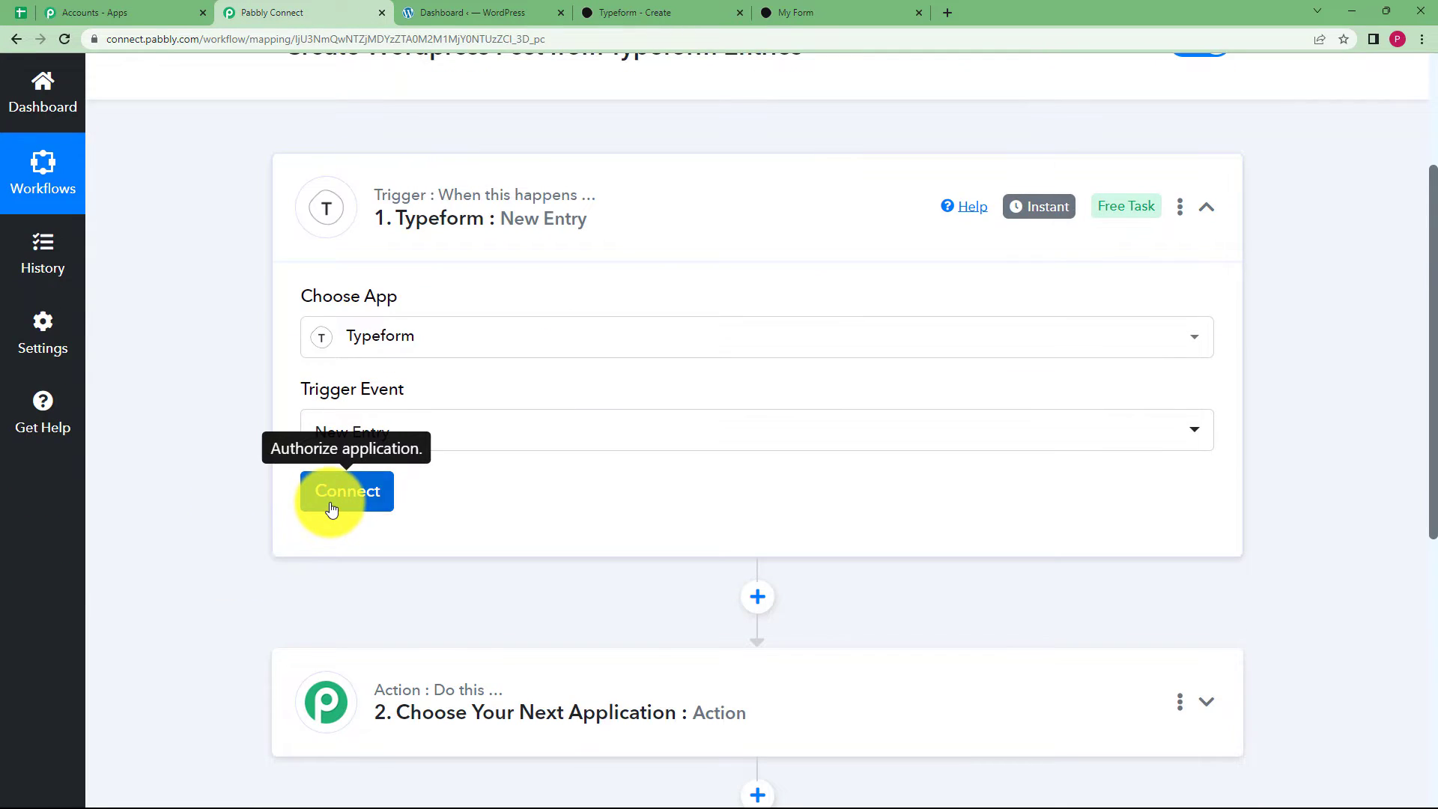
# Authorize a new Typeform connection and choose My Form as the trigger's form.
pyautogui.click(332, 510)
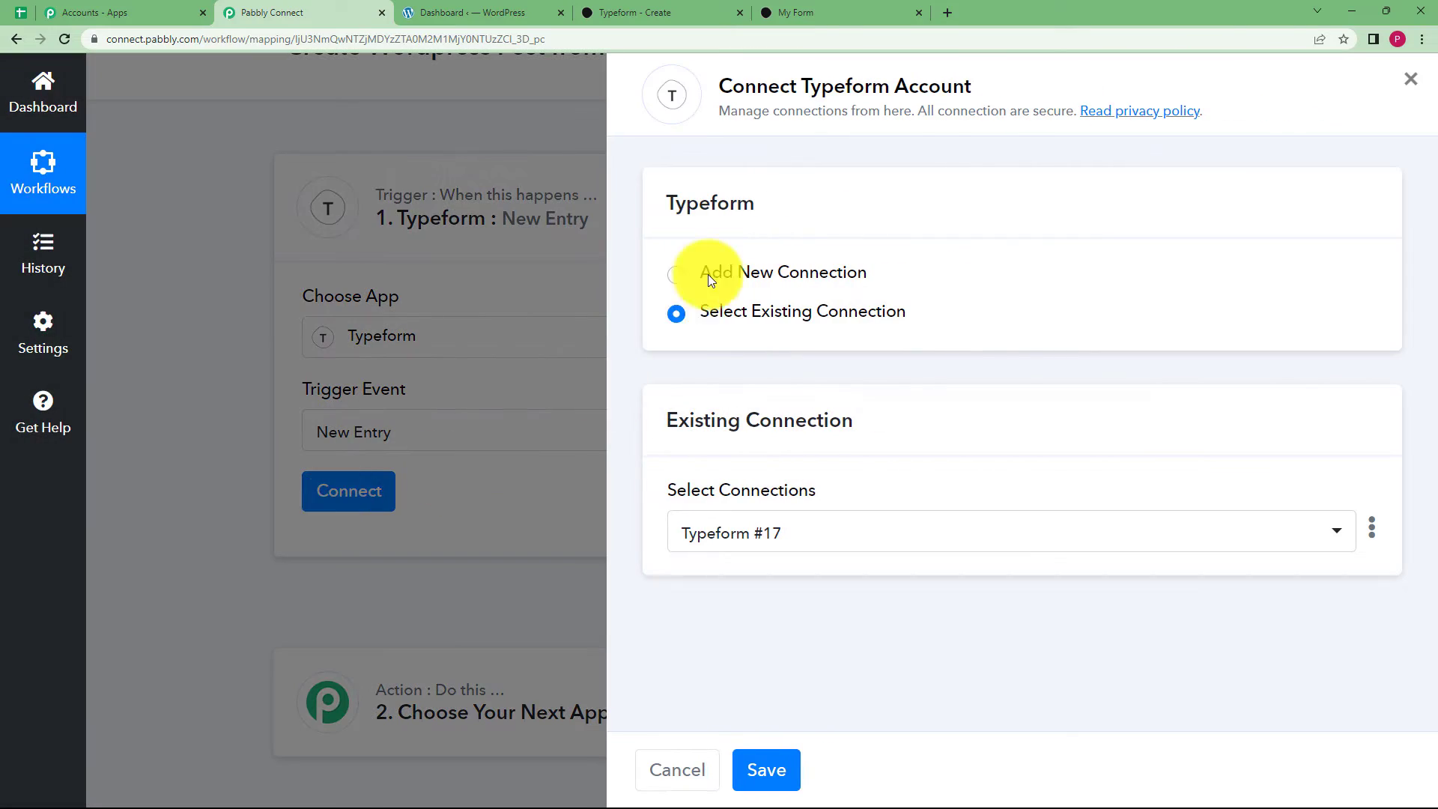
pyautogui.click(711, 271)
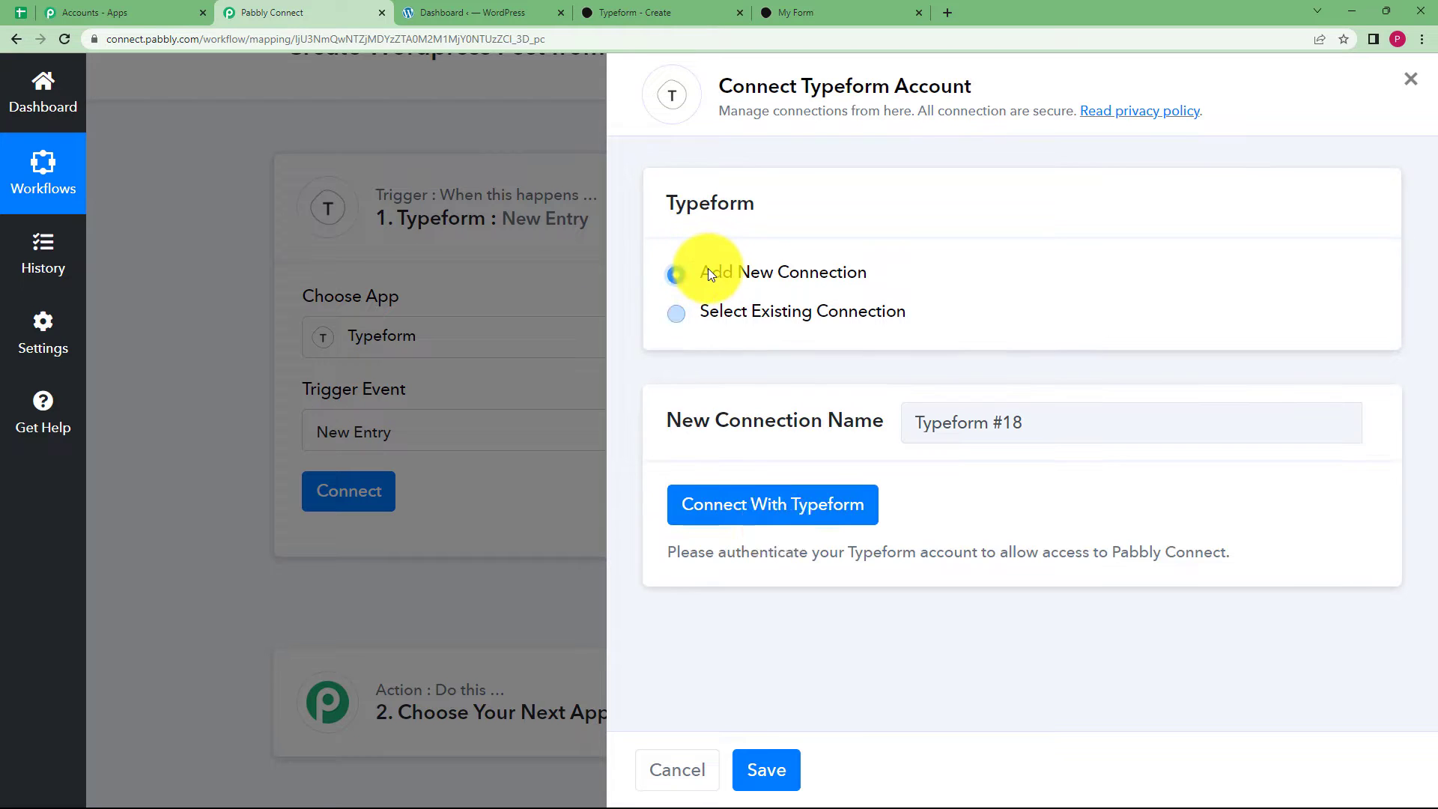
pyautogui.click(776, 511)
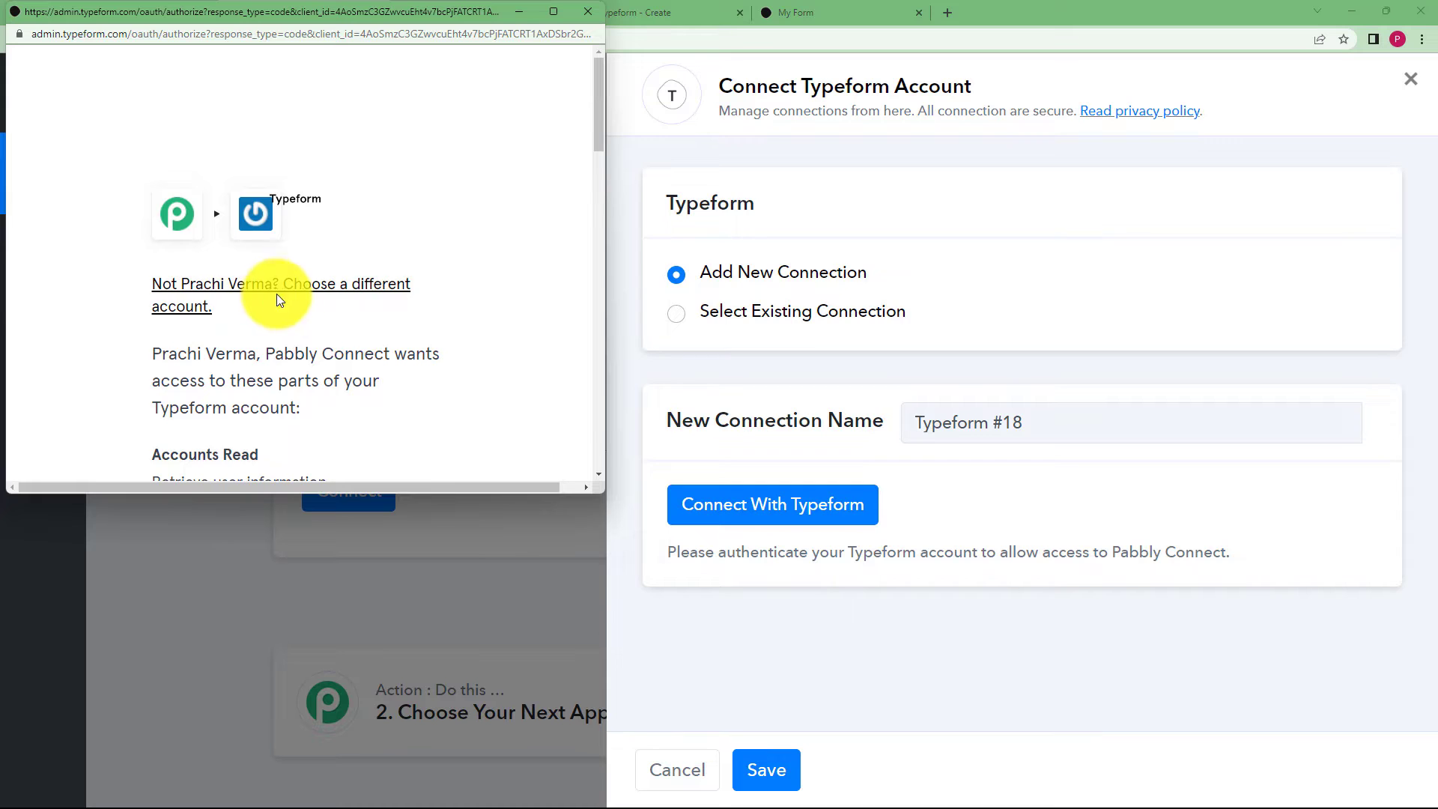
pyautogui.scroll(-15, 276, 298)
pyautogui.click(319, 250)
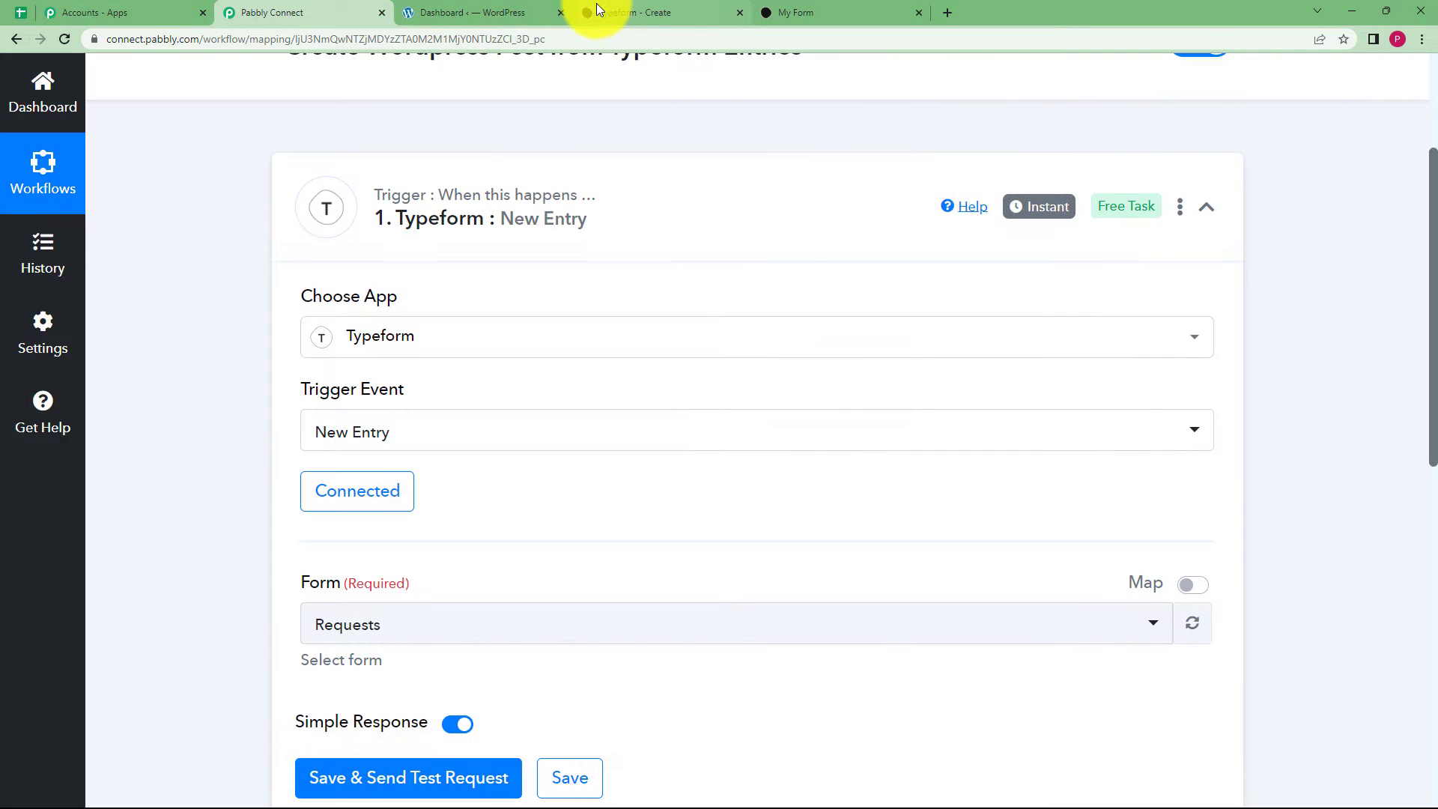
pyautogui.scroll(-3, 212, 561)
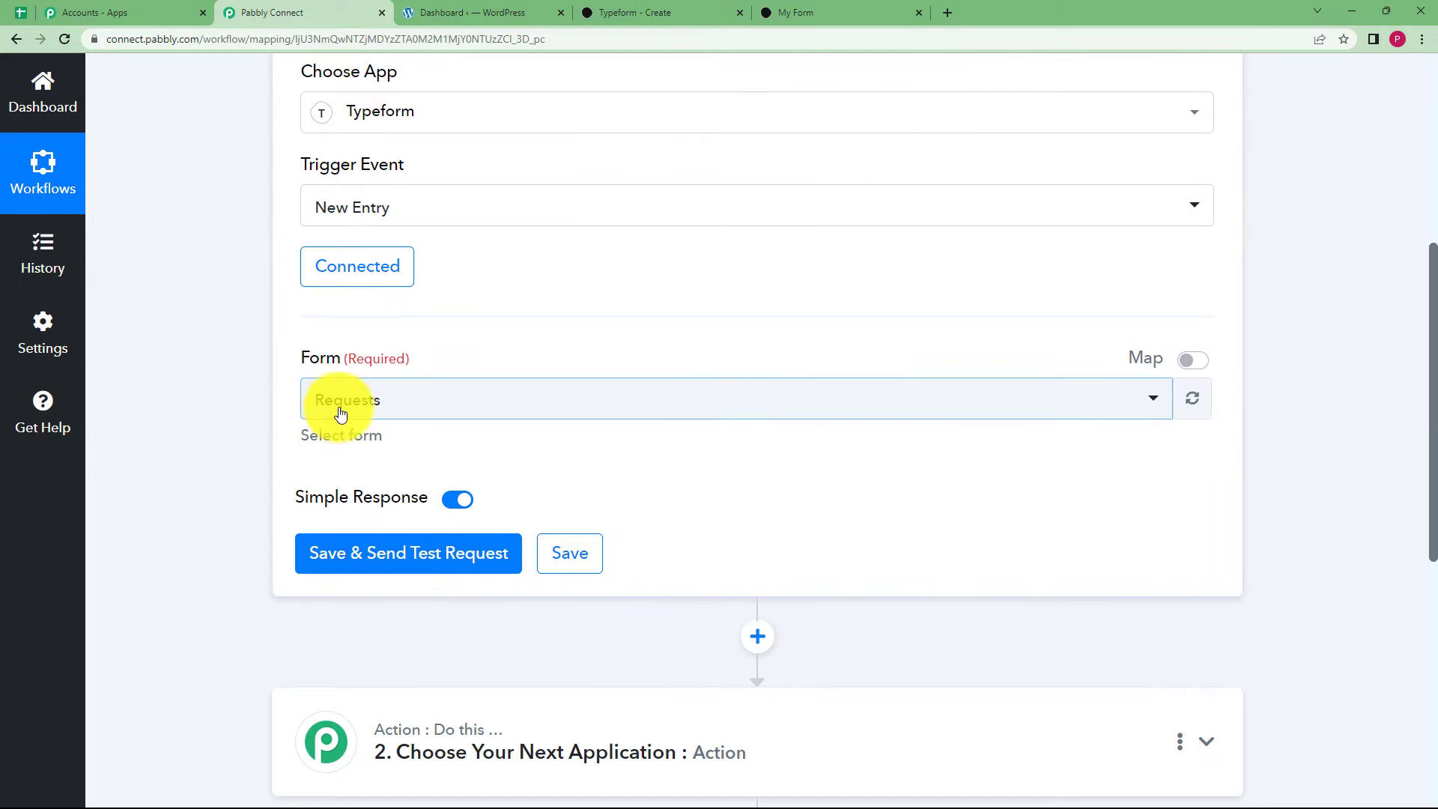
pyautogui.click(372, 413)
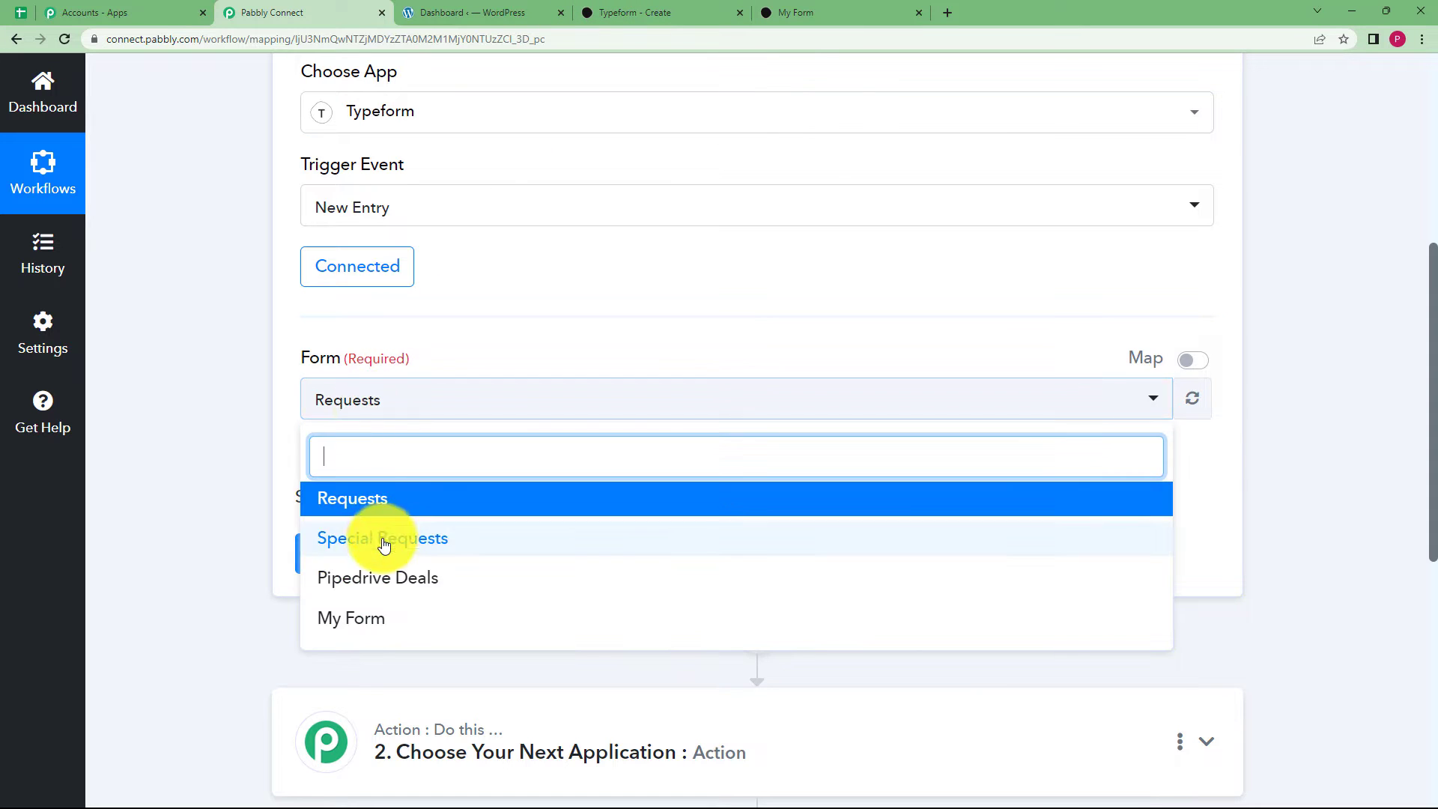
pyautogui.click(359, 631)
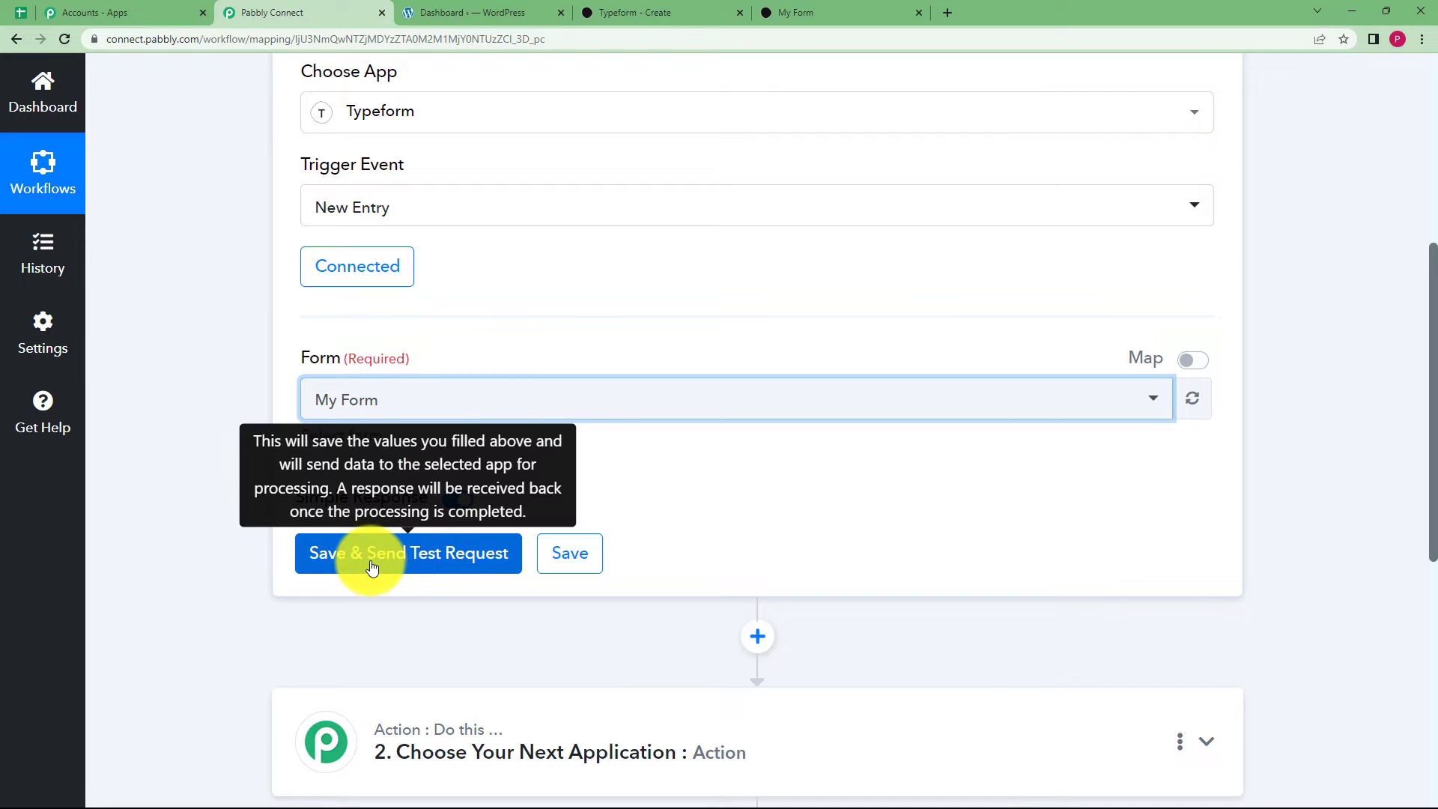
# Copy My Form's share link from Typeform and load the live form in a new tab.
pyautogui.click(614, 12)
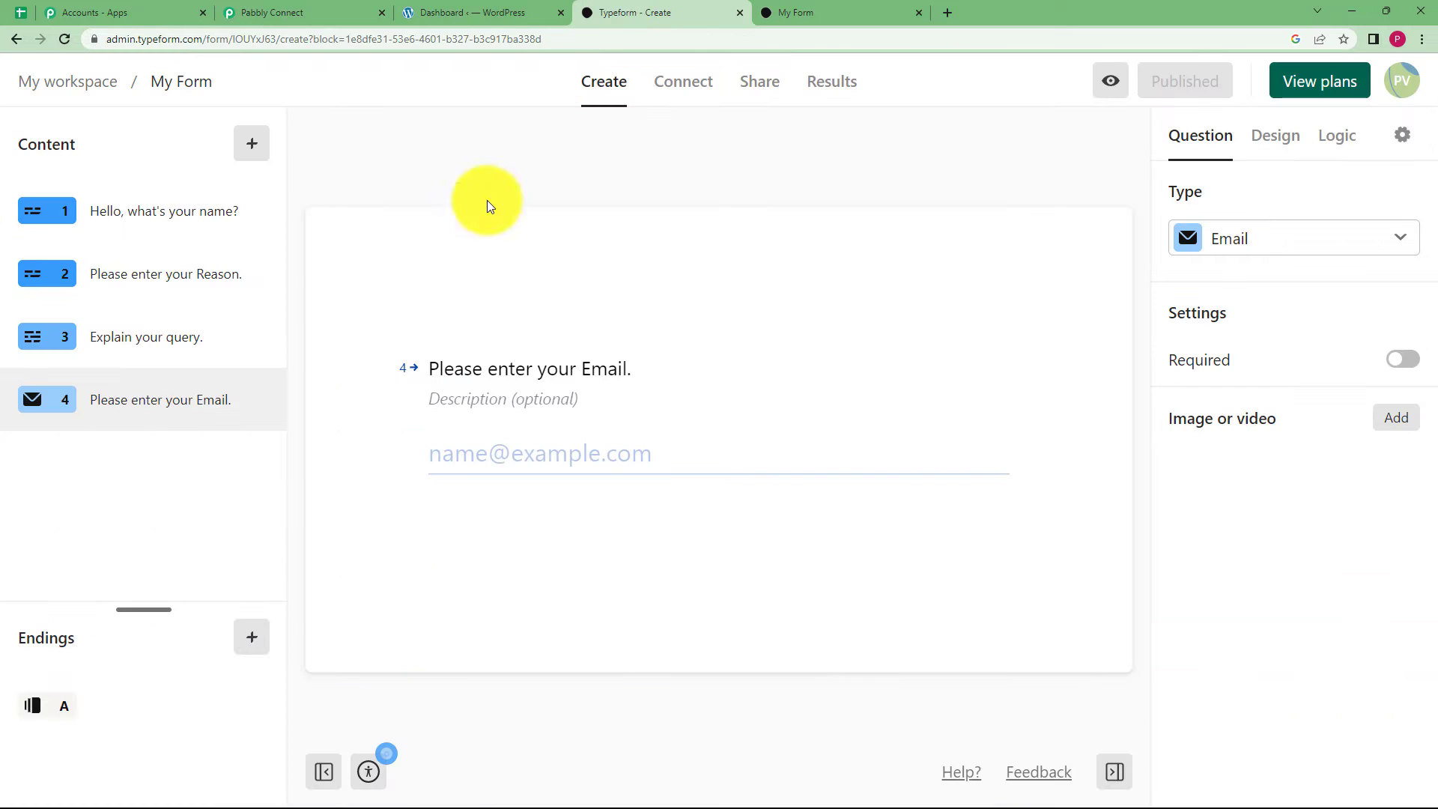
pyautogui.click(758, 90)
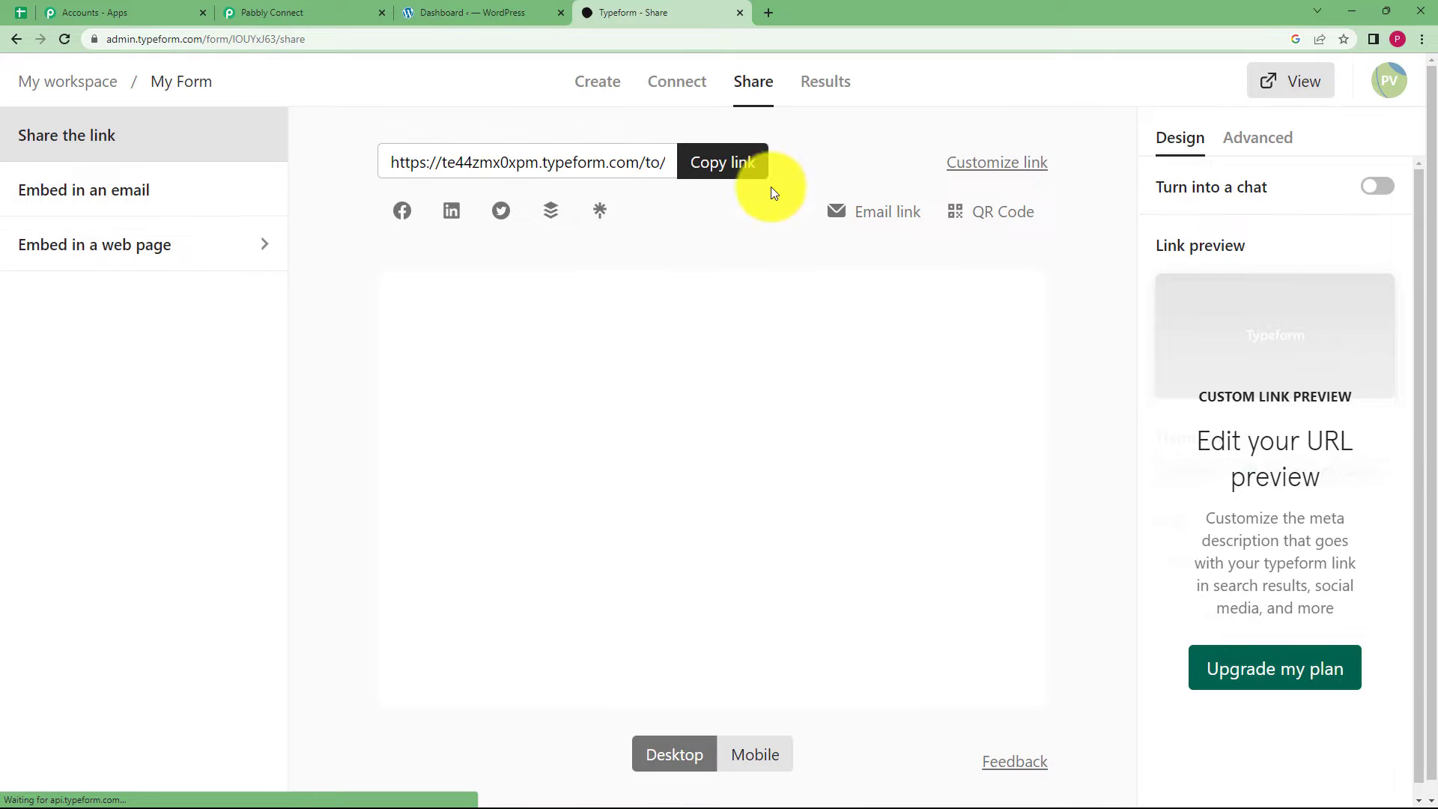
pyautogui.click(746, 165)
pyautogui.click(770, 12)
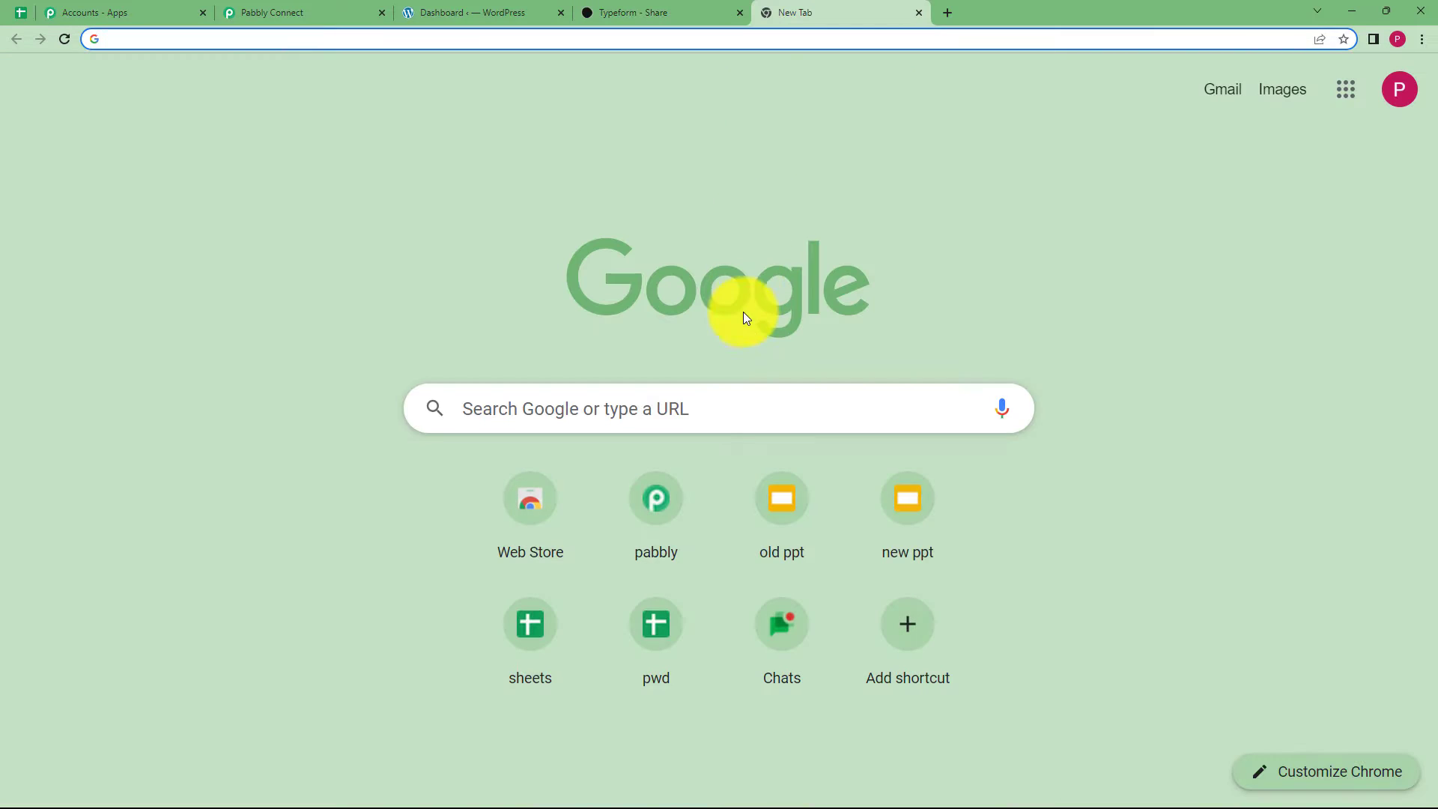
pyautogui.hotkey('ctrl', 'v')
pyautogui.press('Return')
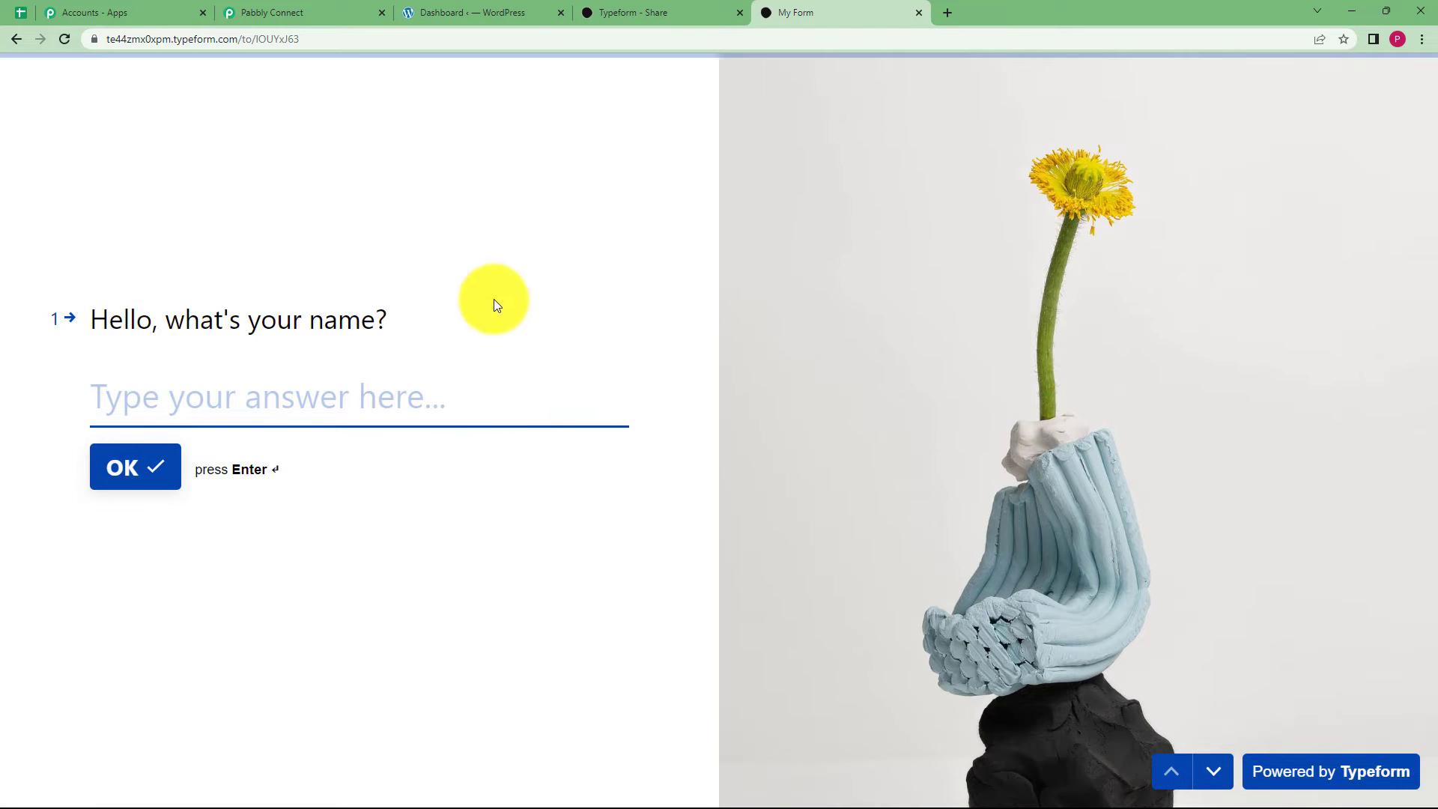
# Start Pabbly's Save & Send Test Request, then enter a name answer in the live My Form.
pyautogui.click(343, 12)
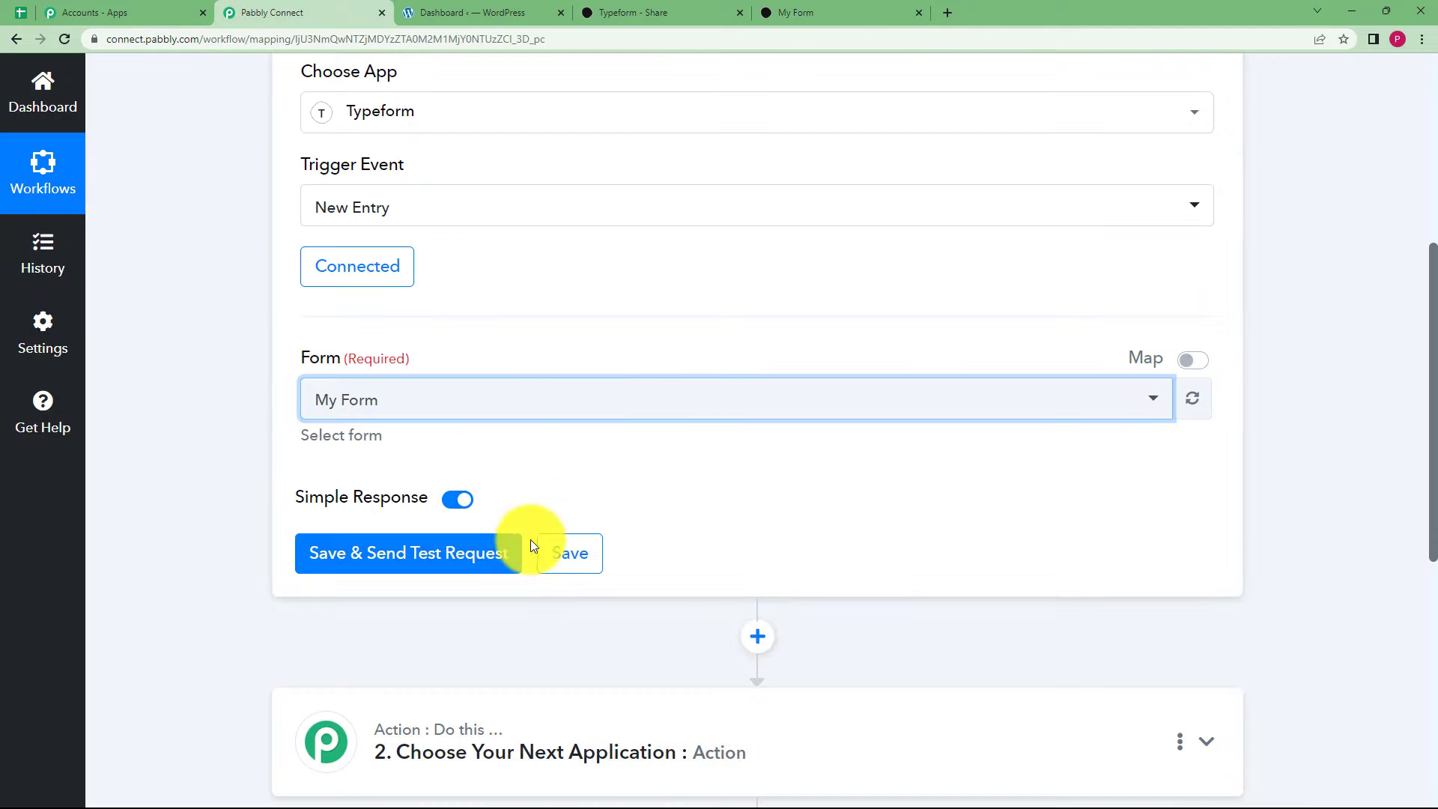
pyautogui.click(459, 556)
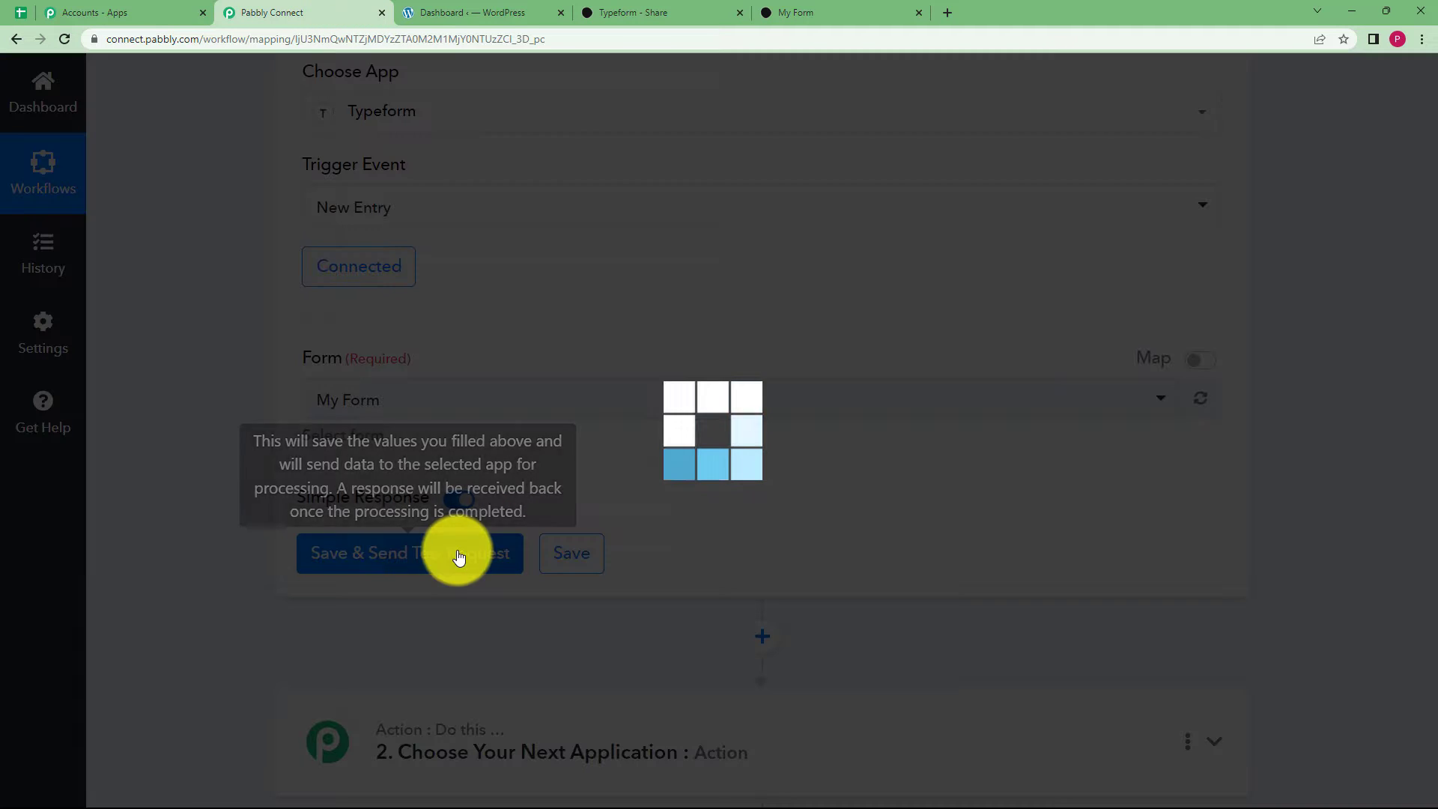
pyautogui.click(812, 11)
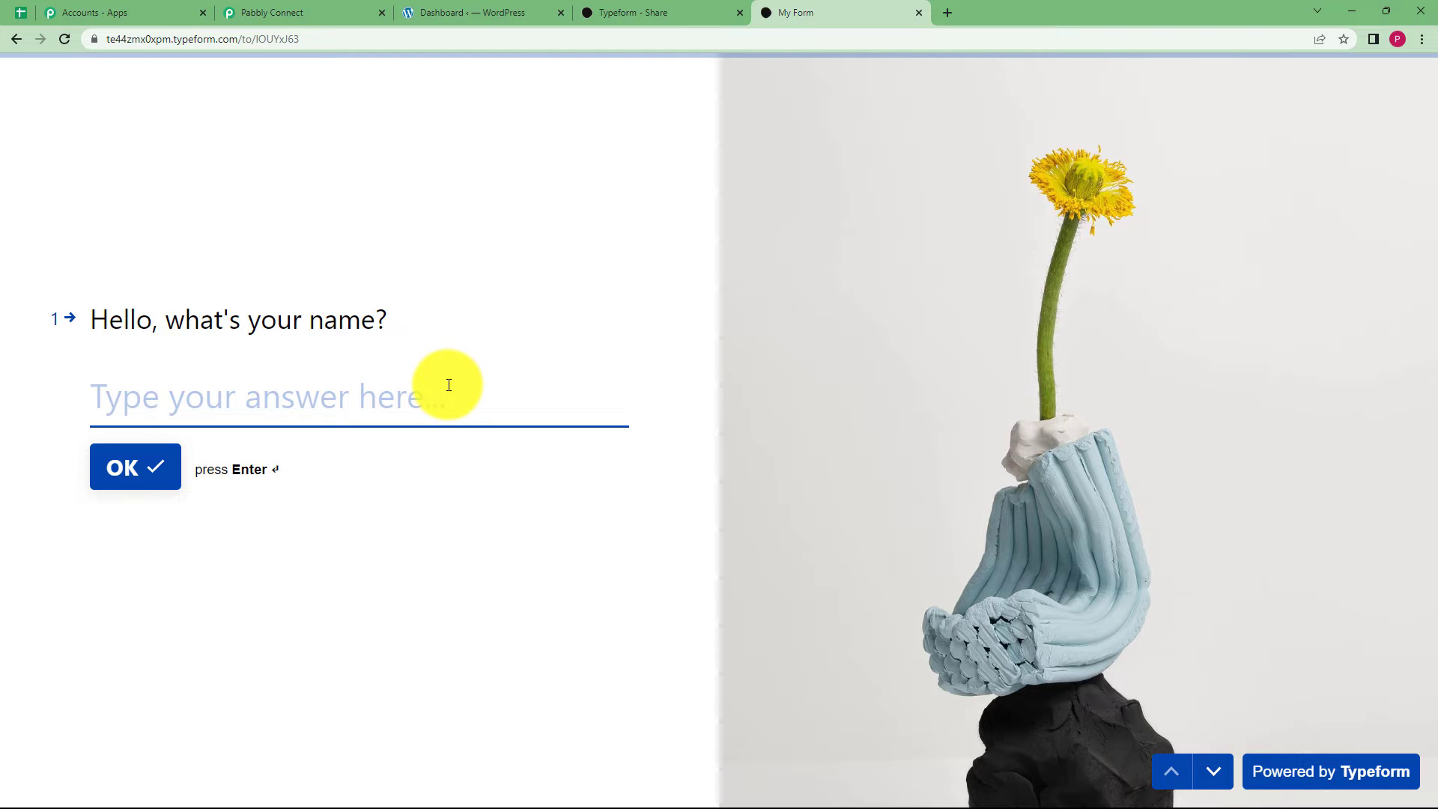
pyautogui.write('Demo User')
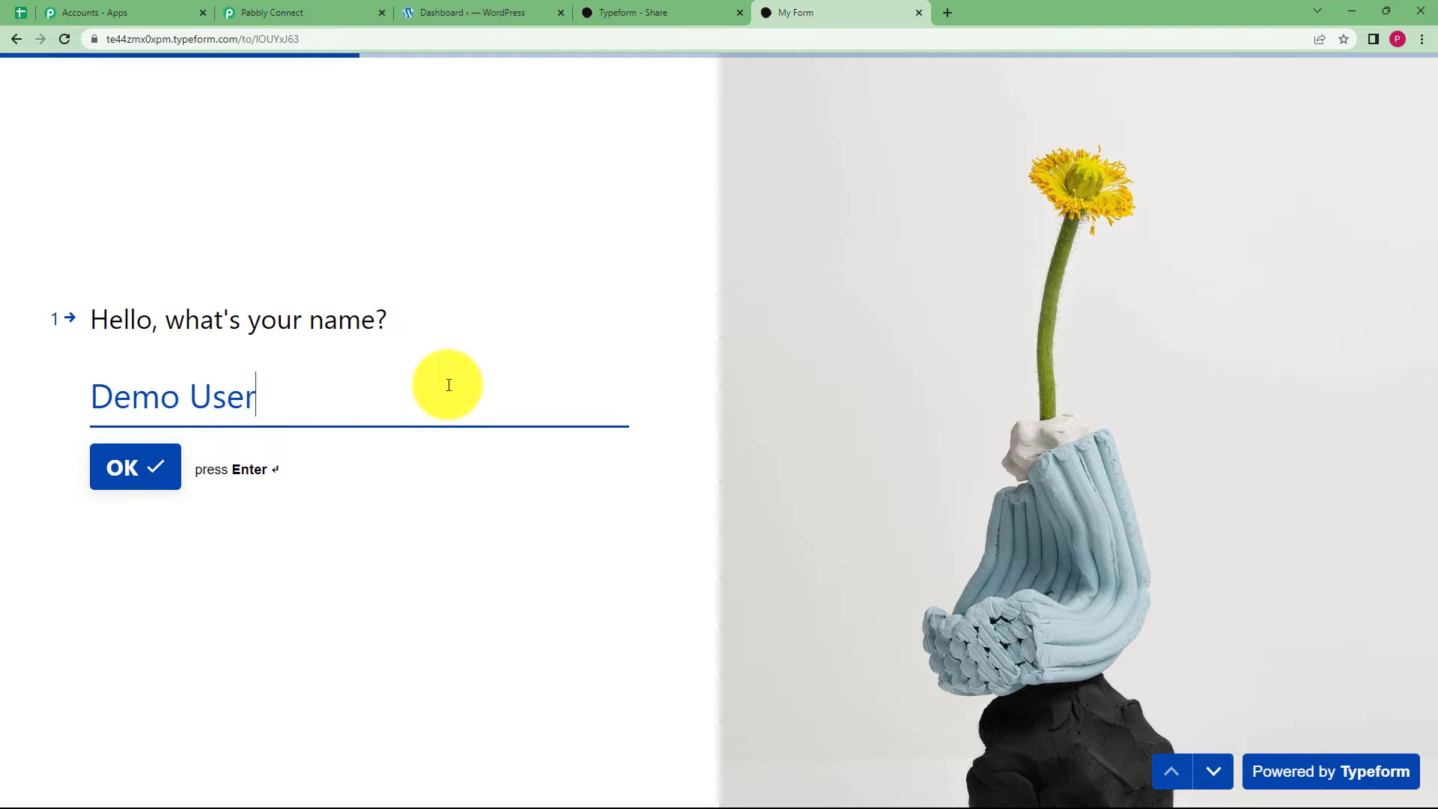
pyautogui.press('Return')
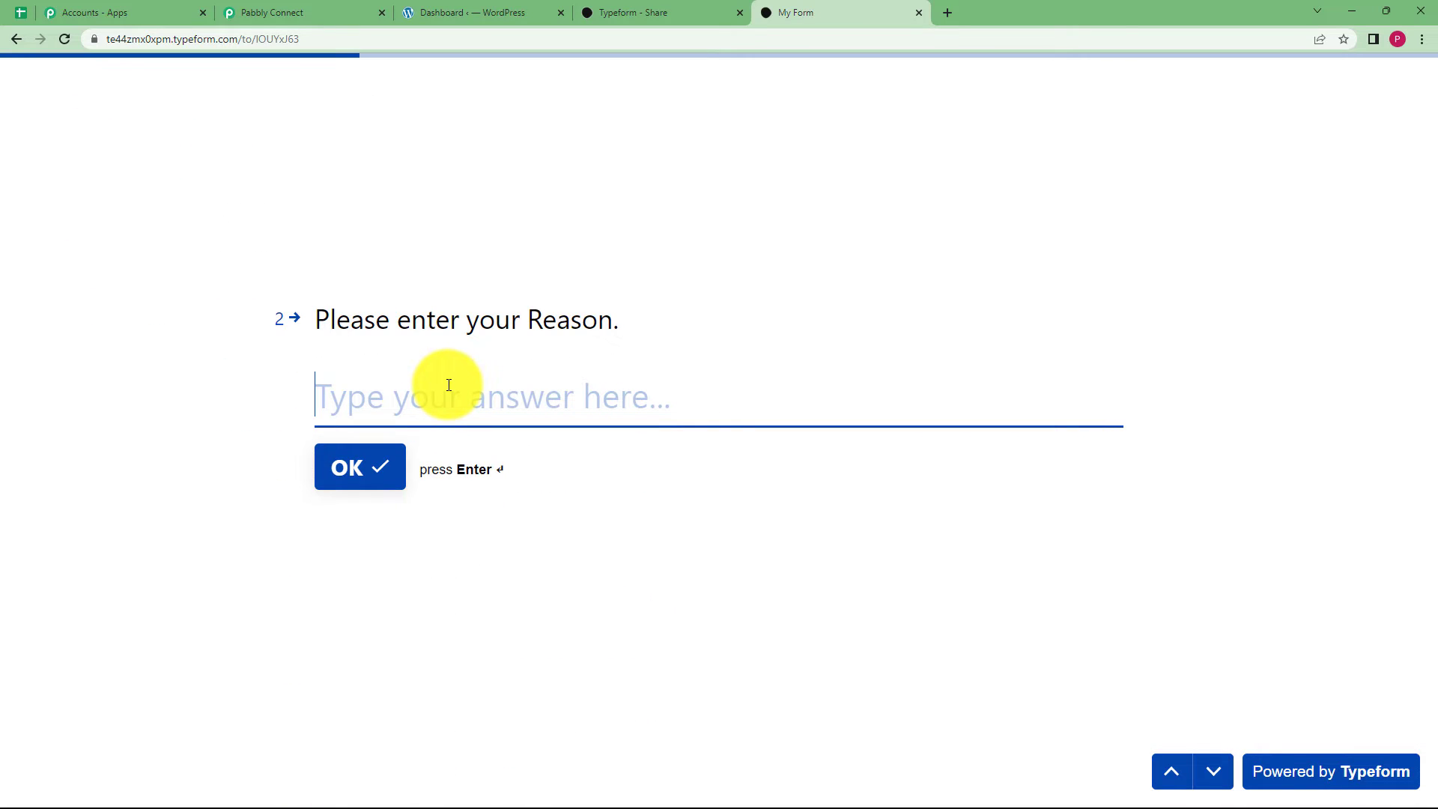
# Answer Expired Products, the expired-medicine query and an email address, then submit the form.
pyautogui.write('Expired Products')
pyautogui.click(379, 470)
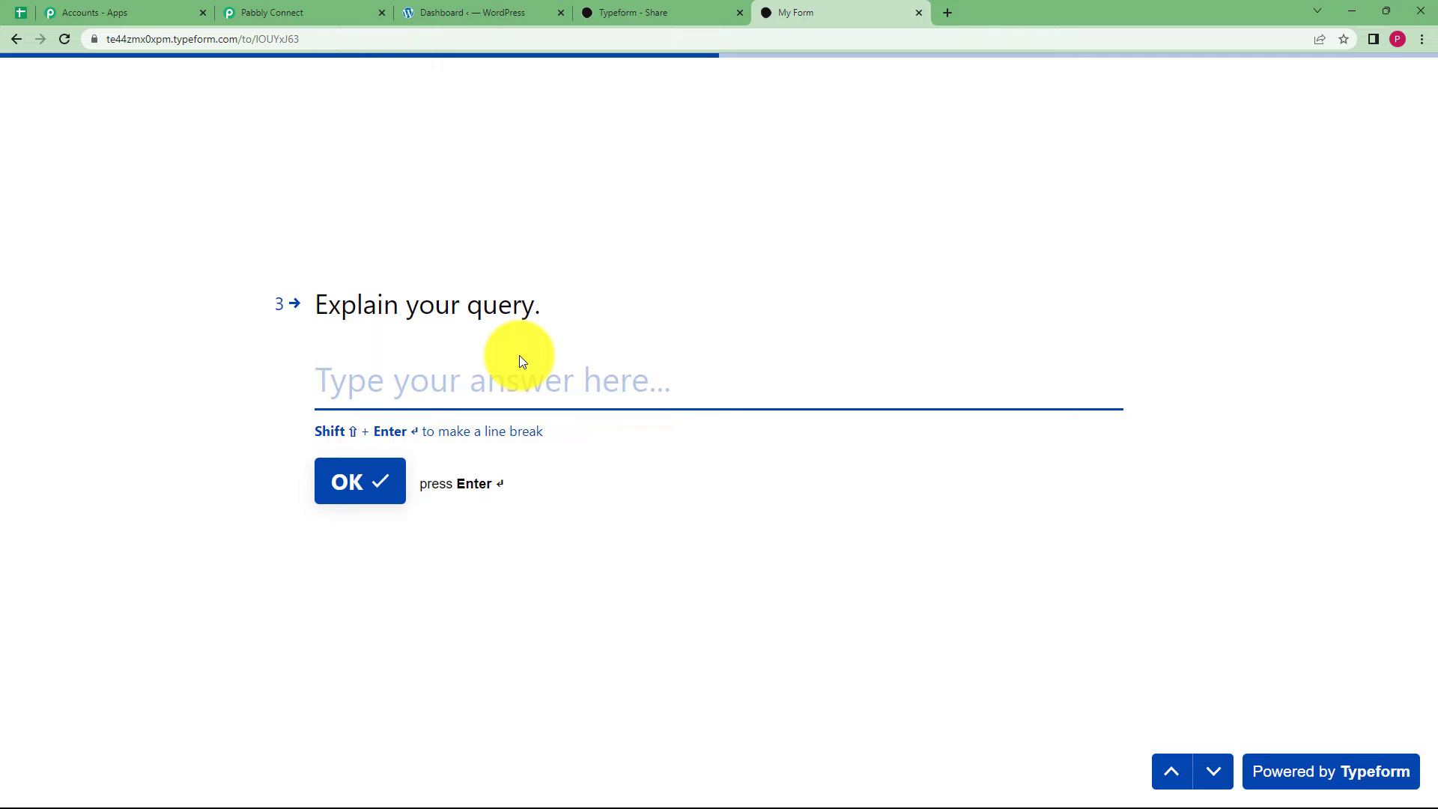
pyautogui.write('The order that I have received is expired and the medicines are of no use. Please correct this mistake asap.')
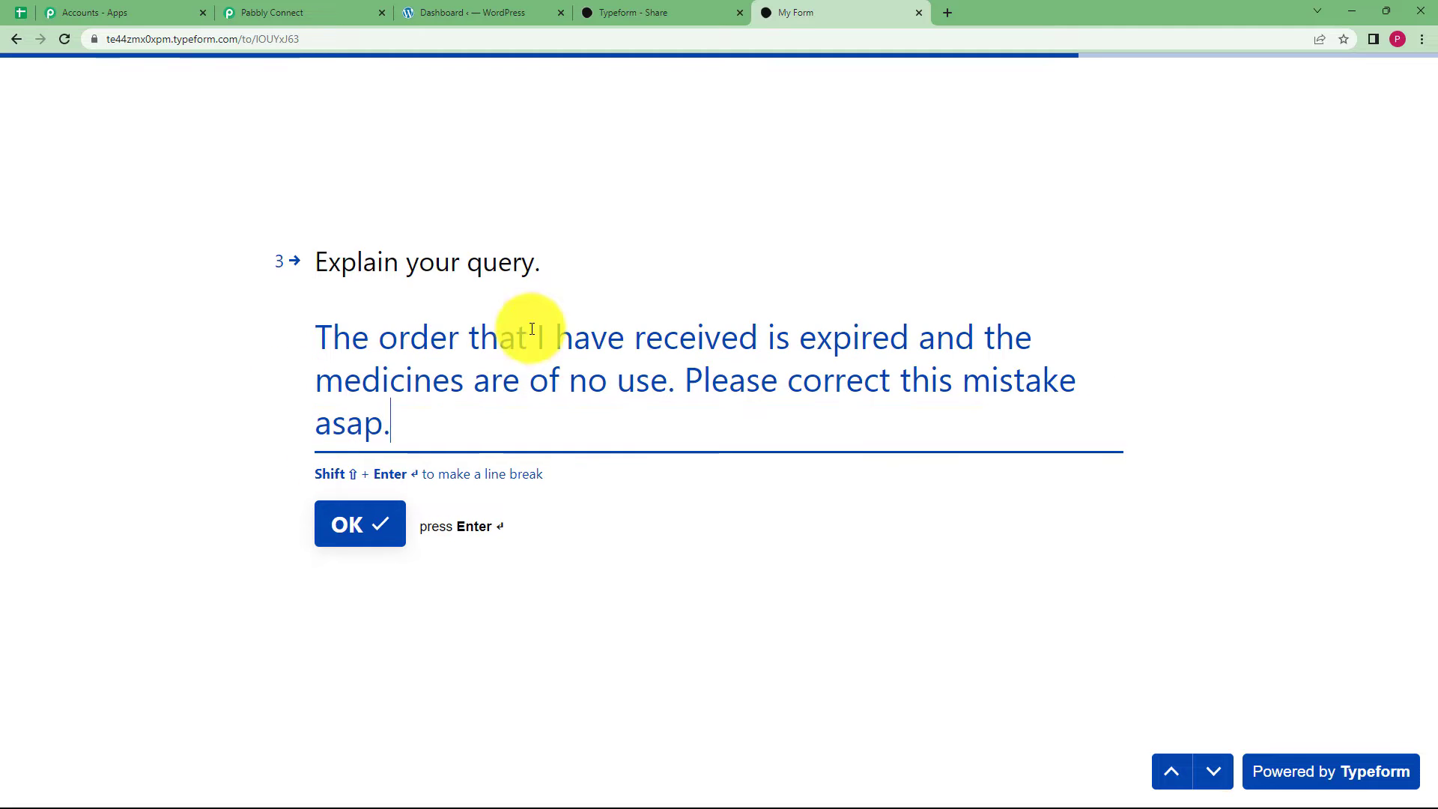
pyautogui.click(355, 519)
pyautogui.click(433, 399)
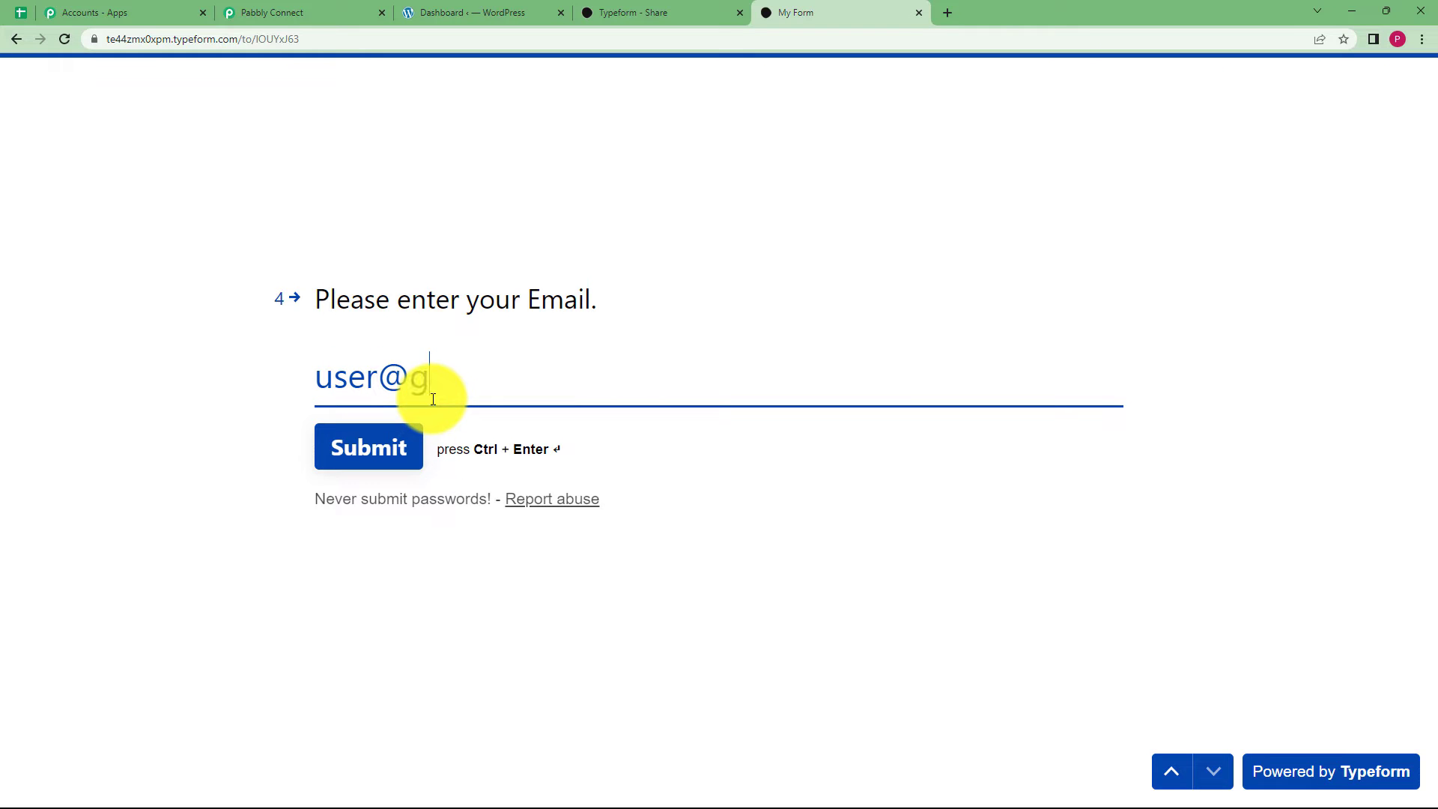
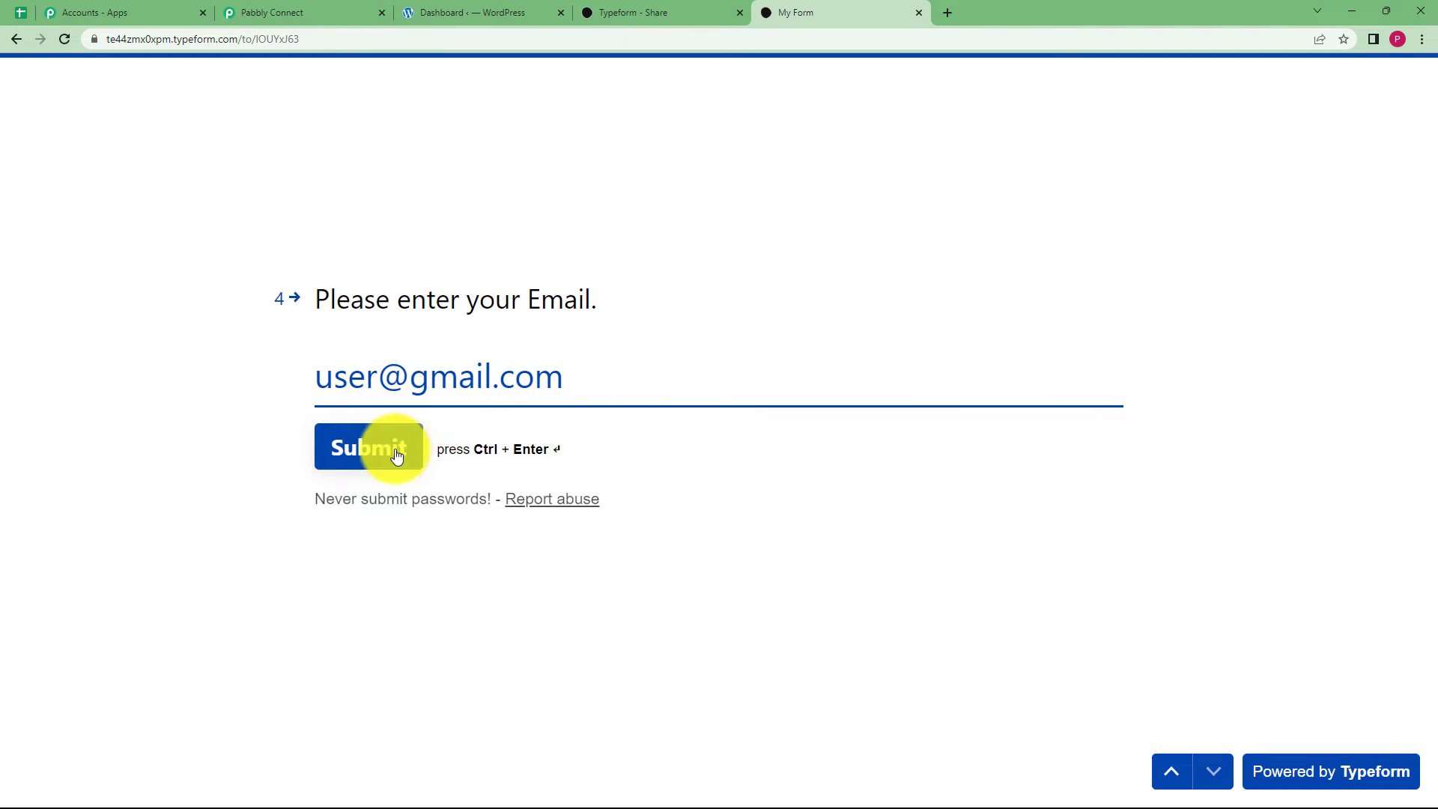
pyautogui.click(388, 449)
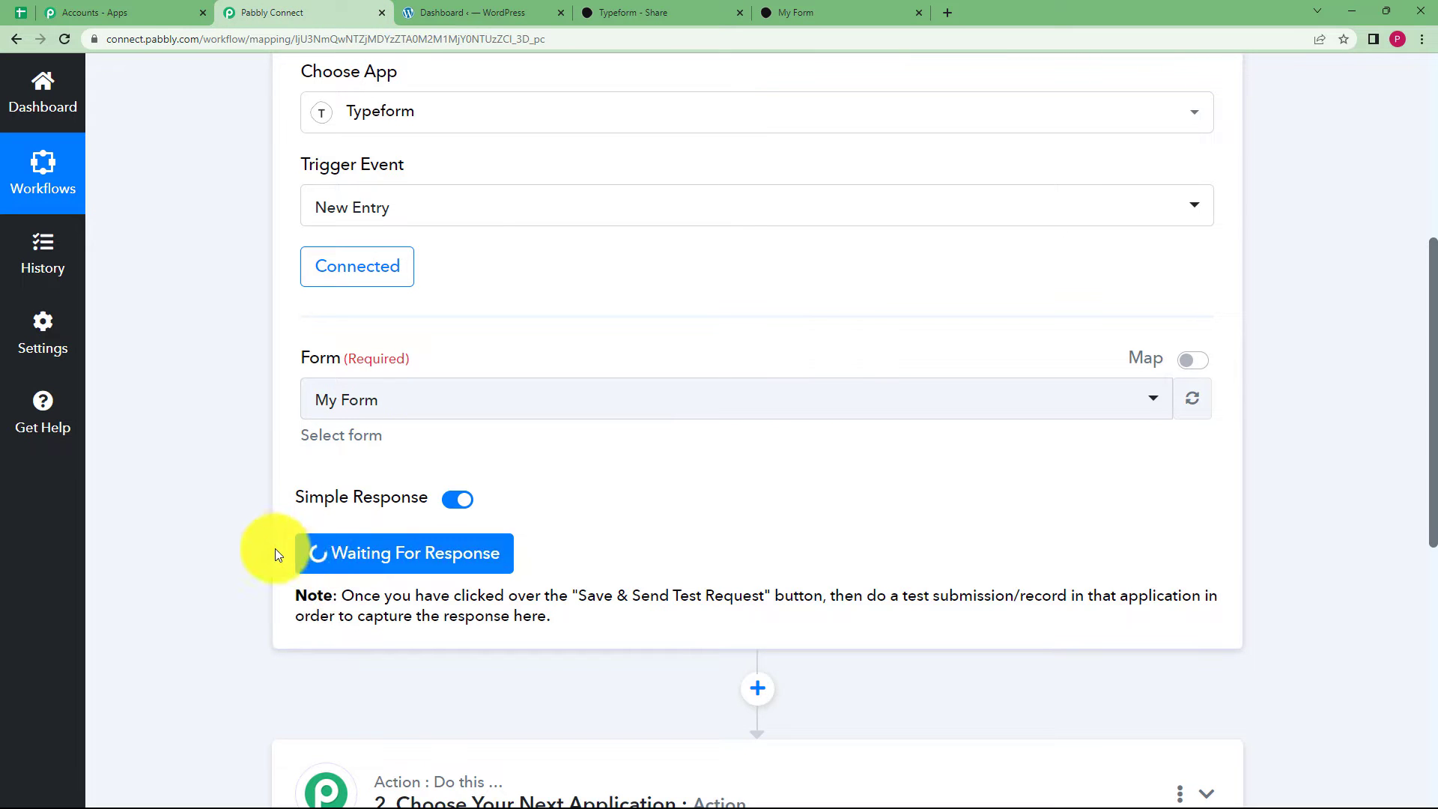
# Scroll through the captured response fields, including Expired Products and the query, then back up.
pyautogui.scroll(-2, 211, 570)
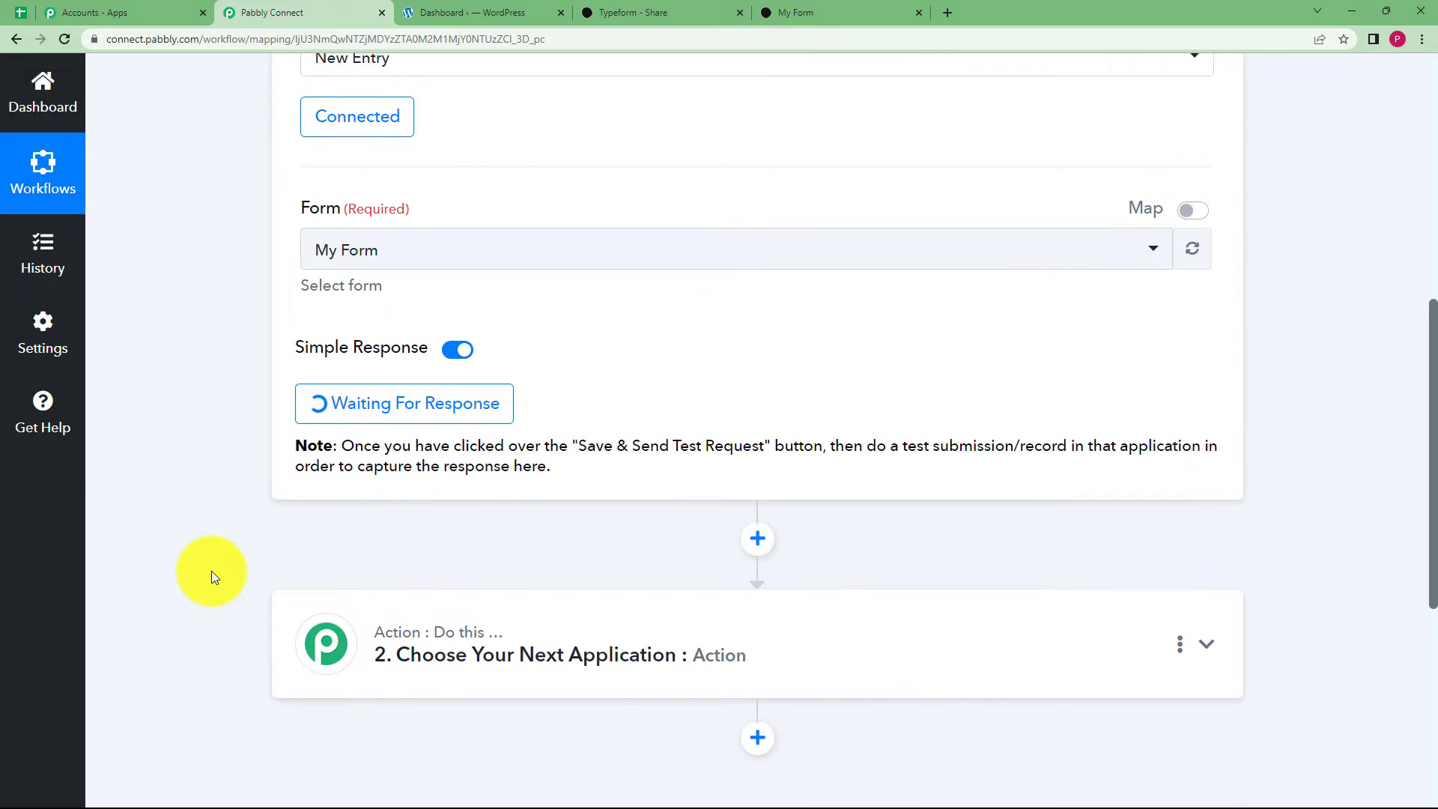
pyautogui.scroll(-3, 212, 571)
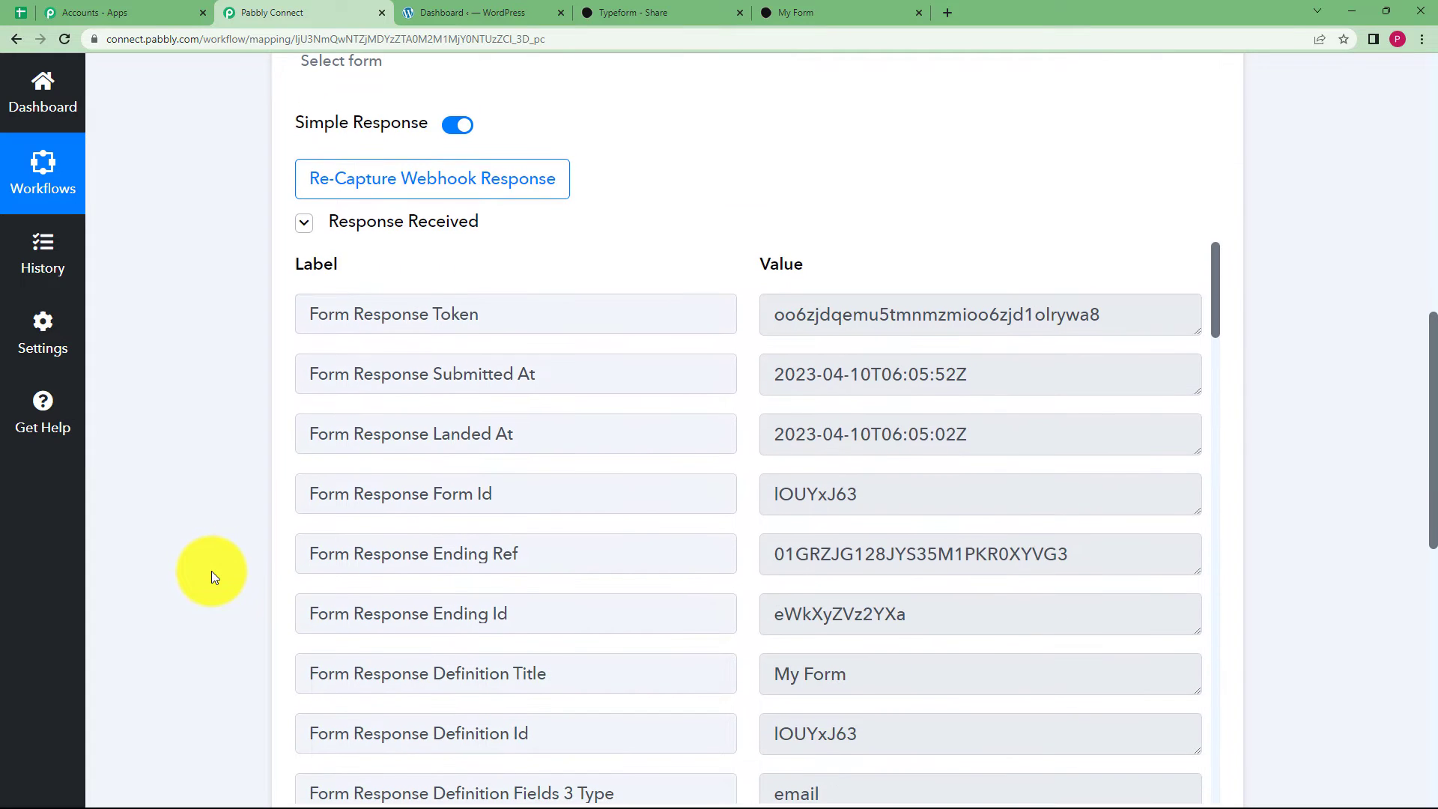
pyautogui.scroll(-6, 733, 541)
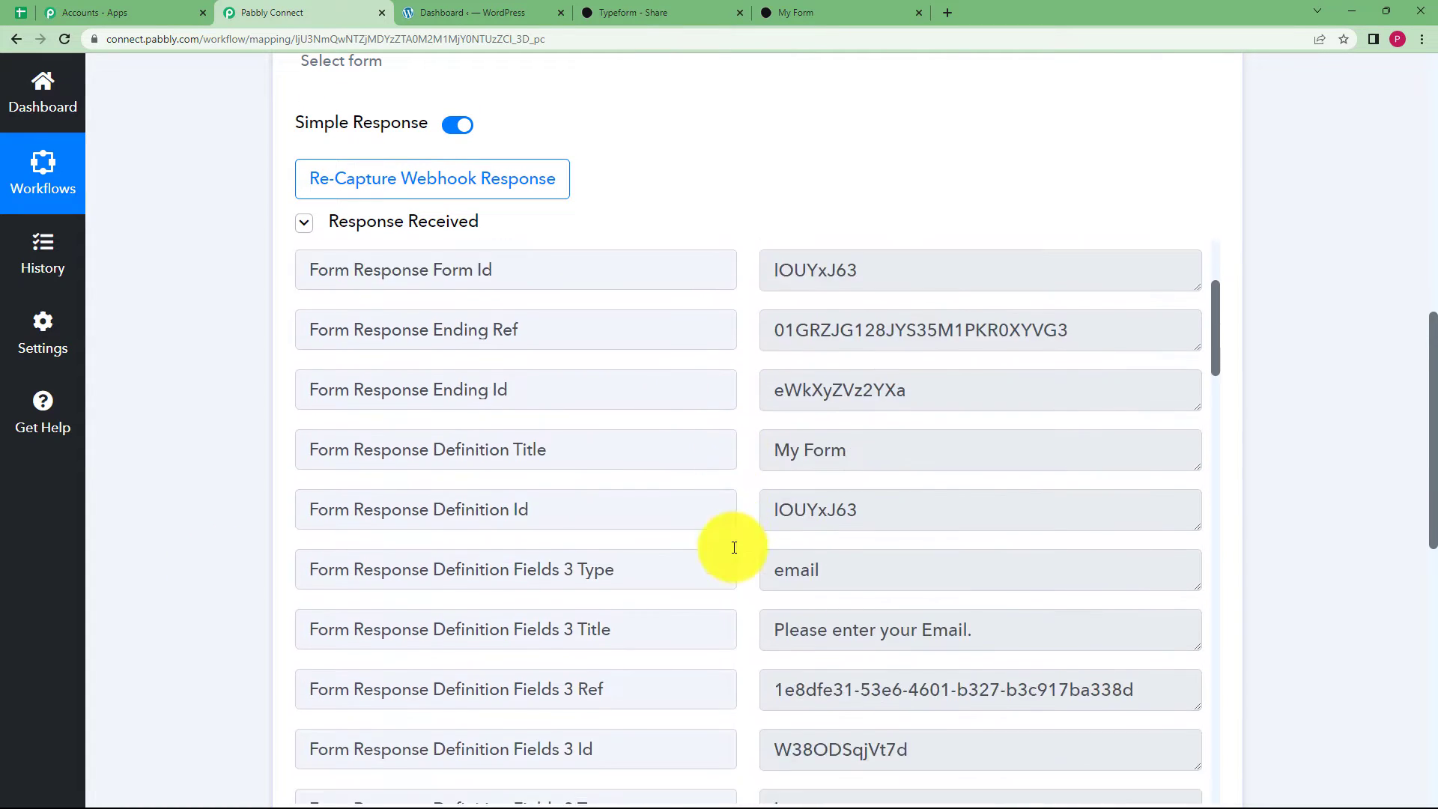
pyautogui.scroll(-15, 757, 508)
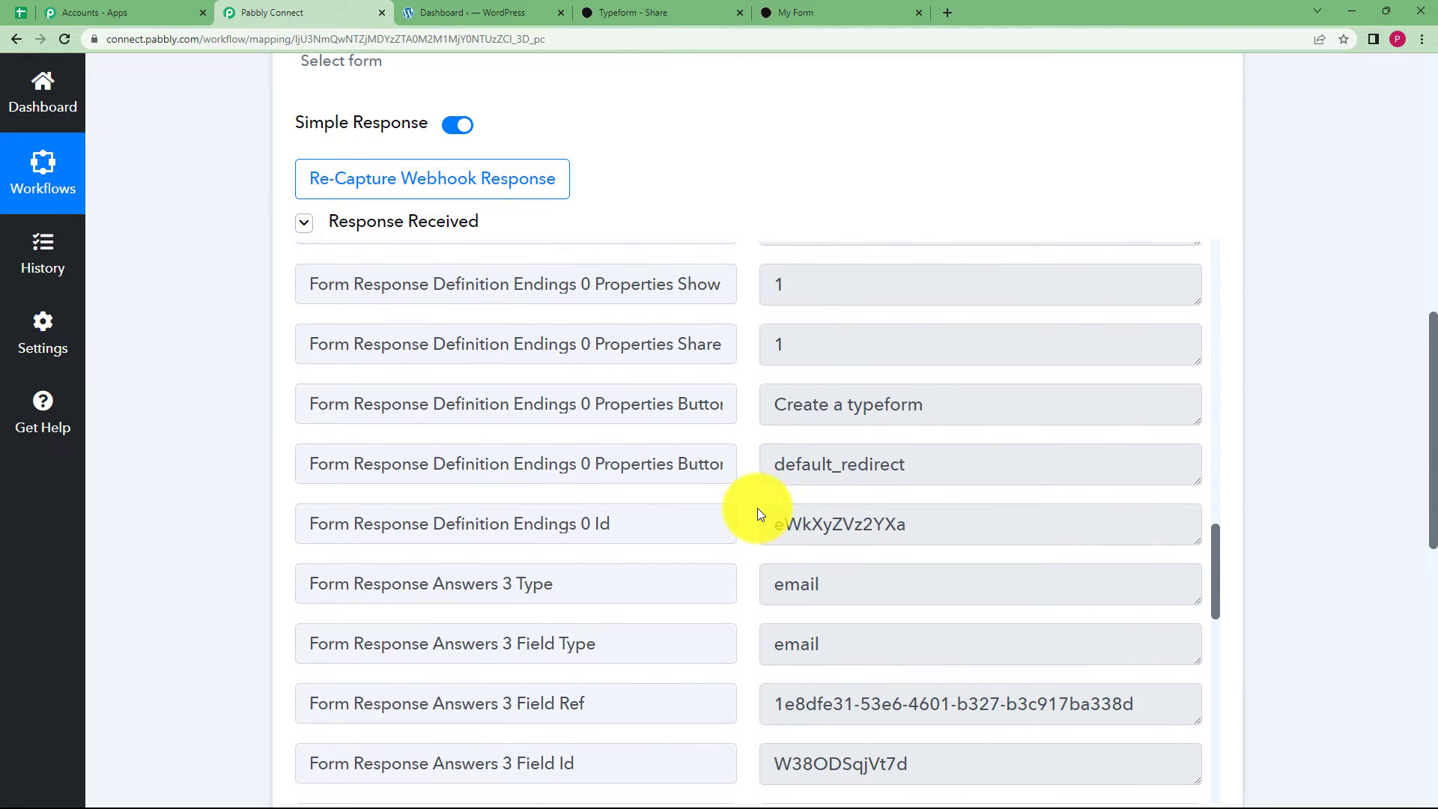
pyautogui.scroll(-5, 757, 508)
pyautogui.moveTo(779, 418); pyautogui.dragTo(1185, 456)
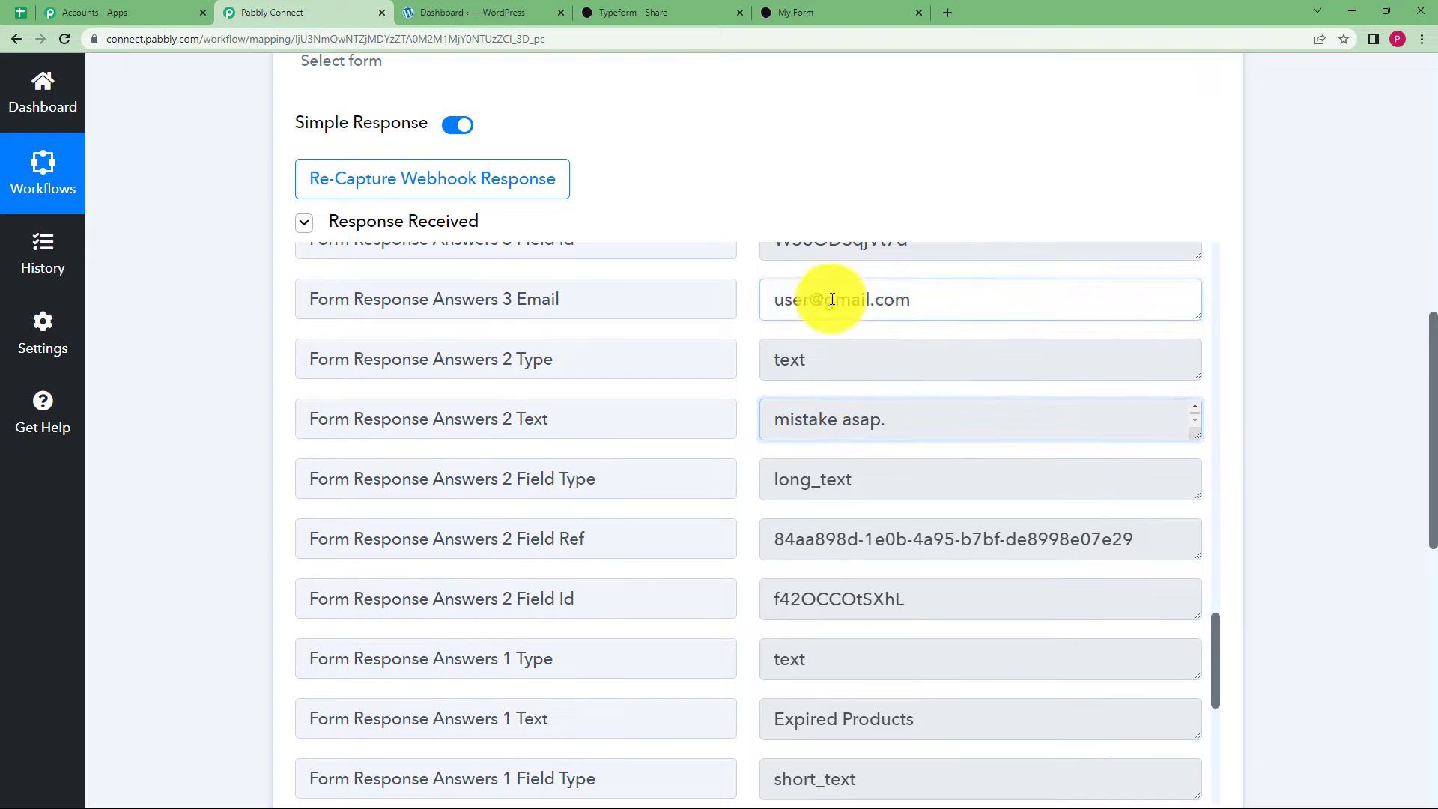
pyautogui.moveTo(771, 299); pyautogui.dragTo(828, 491)
pyautogui.scroll(-3, 884, 498)
pyautogui.moveTo(941, 504); pyautogui.dragTo(715, 517)
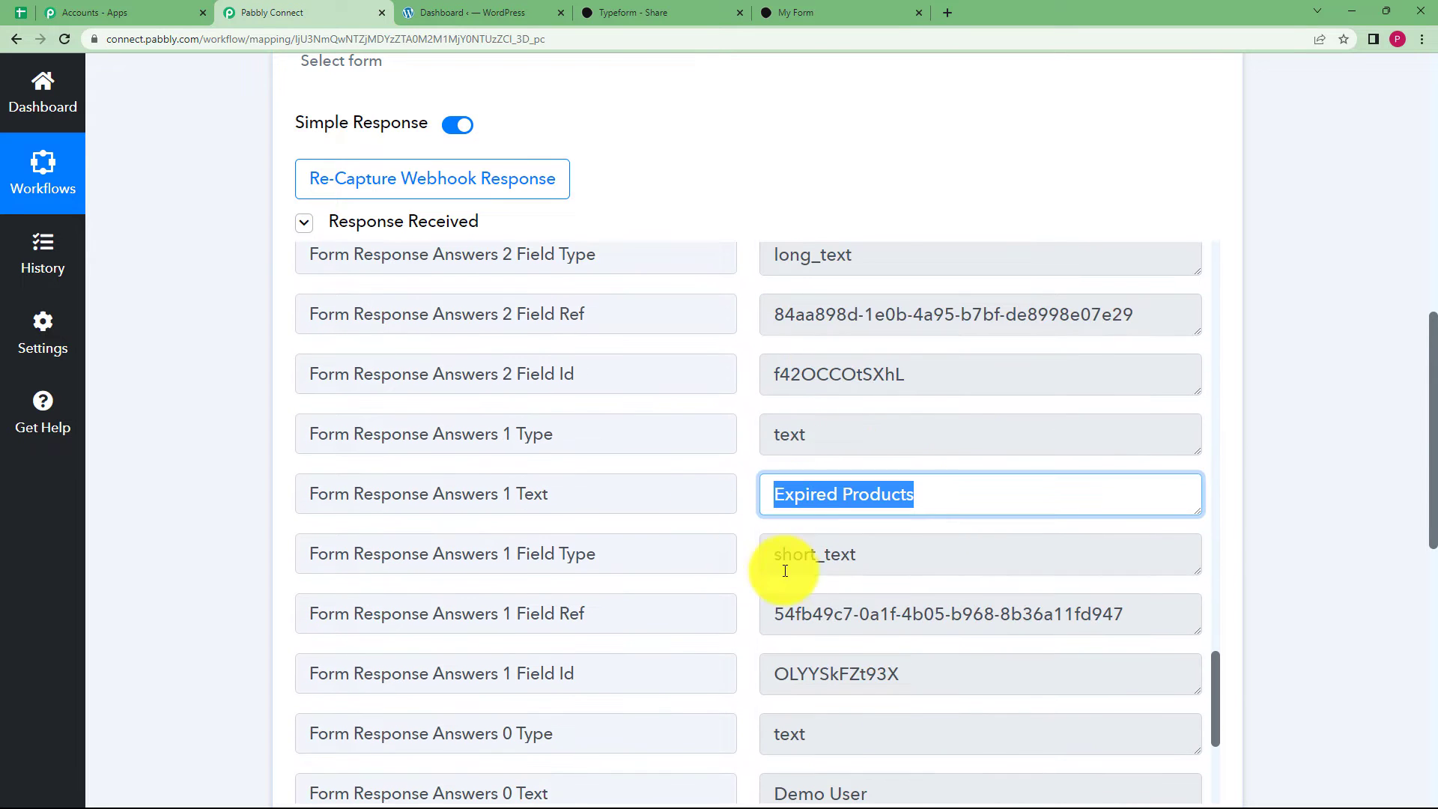
pyautogui.scroll(-4, 786, 571)
pyautogui.moveTo(898, 452); pyautogui.dragTo(475, 437)
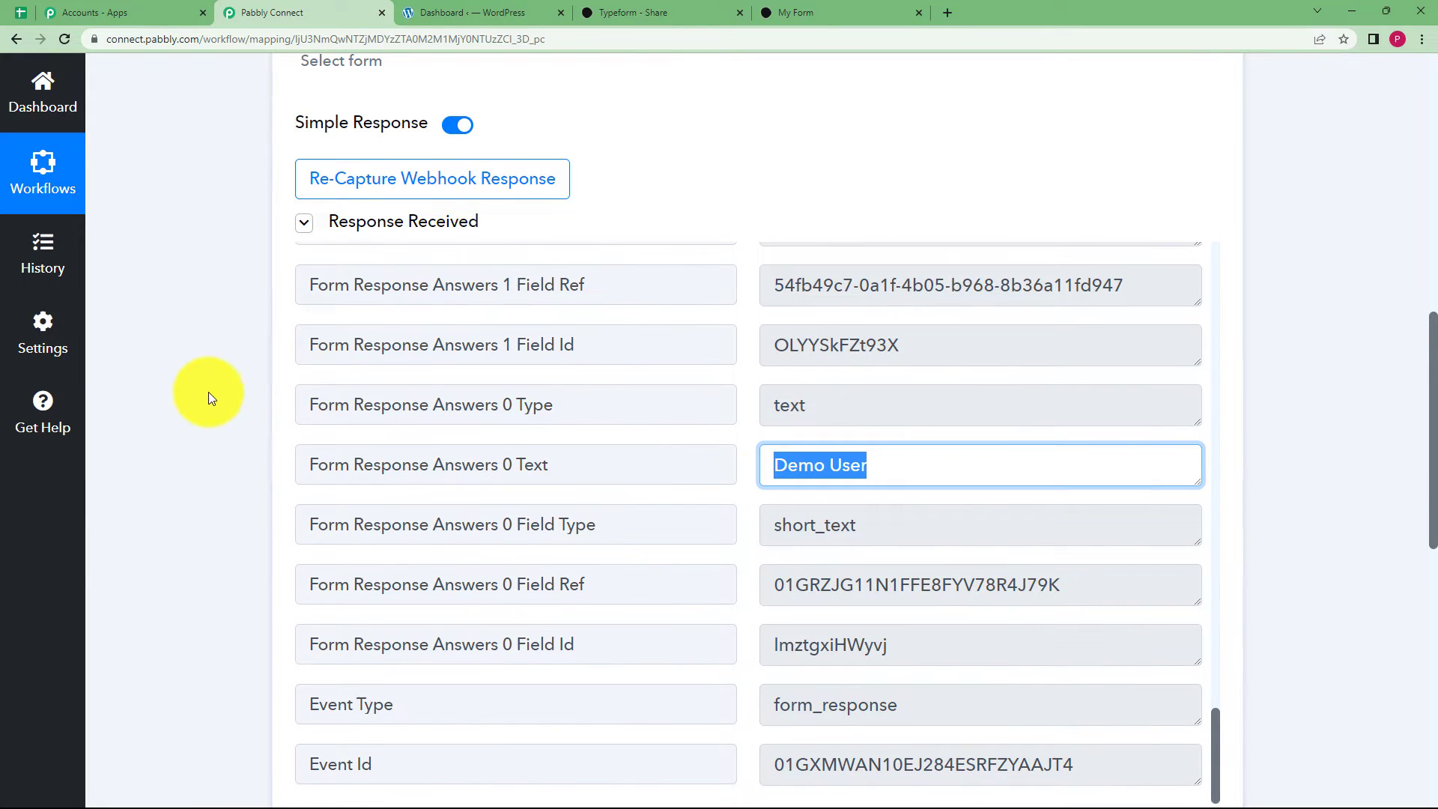
pyautogui.scroll(12, 250, 411)
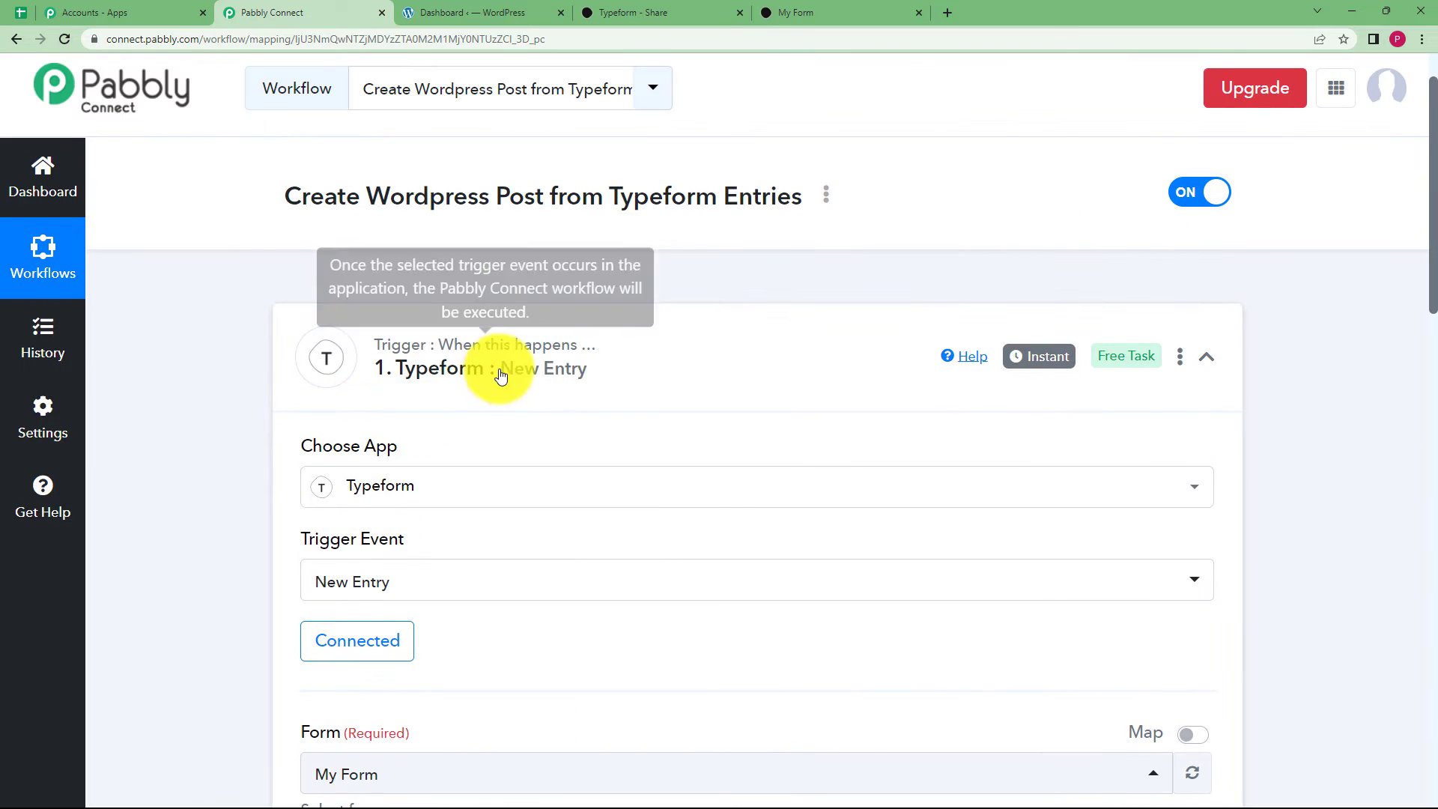
# Set the second step to WordPress with the Create a Post action event.
pyautogui.click(591, 362)
pyautogui.click(627, 541)
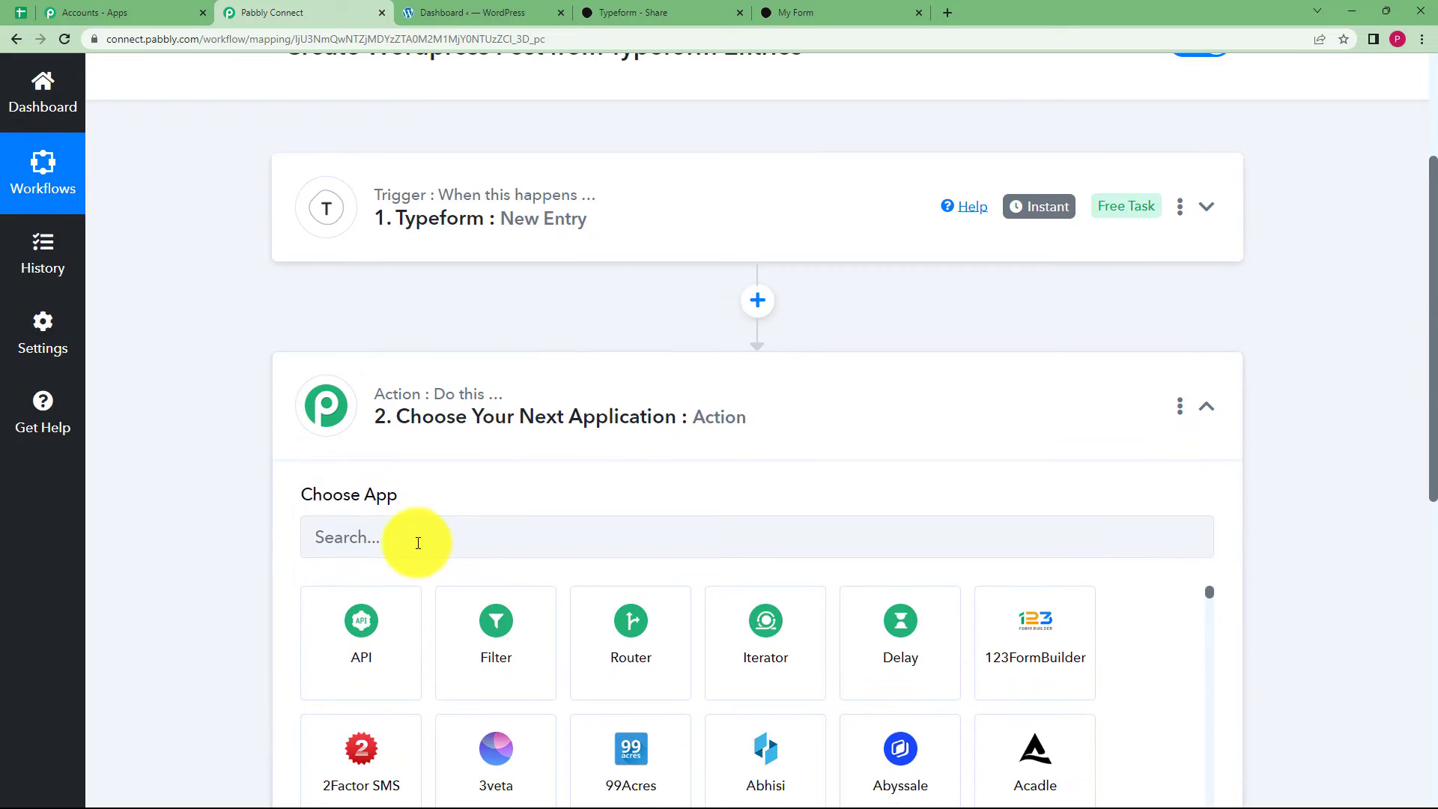
pyautogui.click(414, 542)
pyautogui.write('Wordpr')
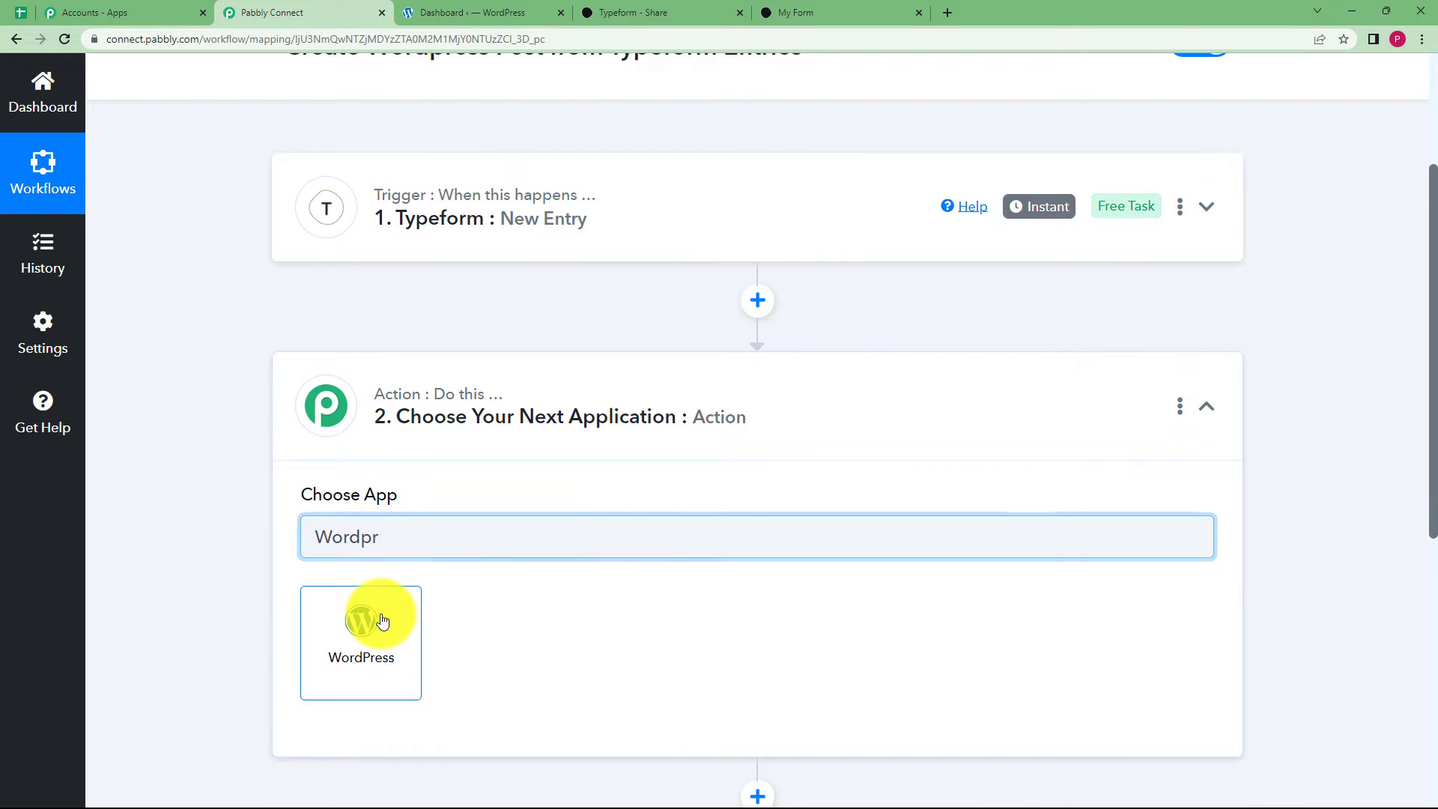
pyautogui.click(382, 620)
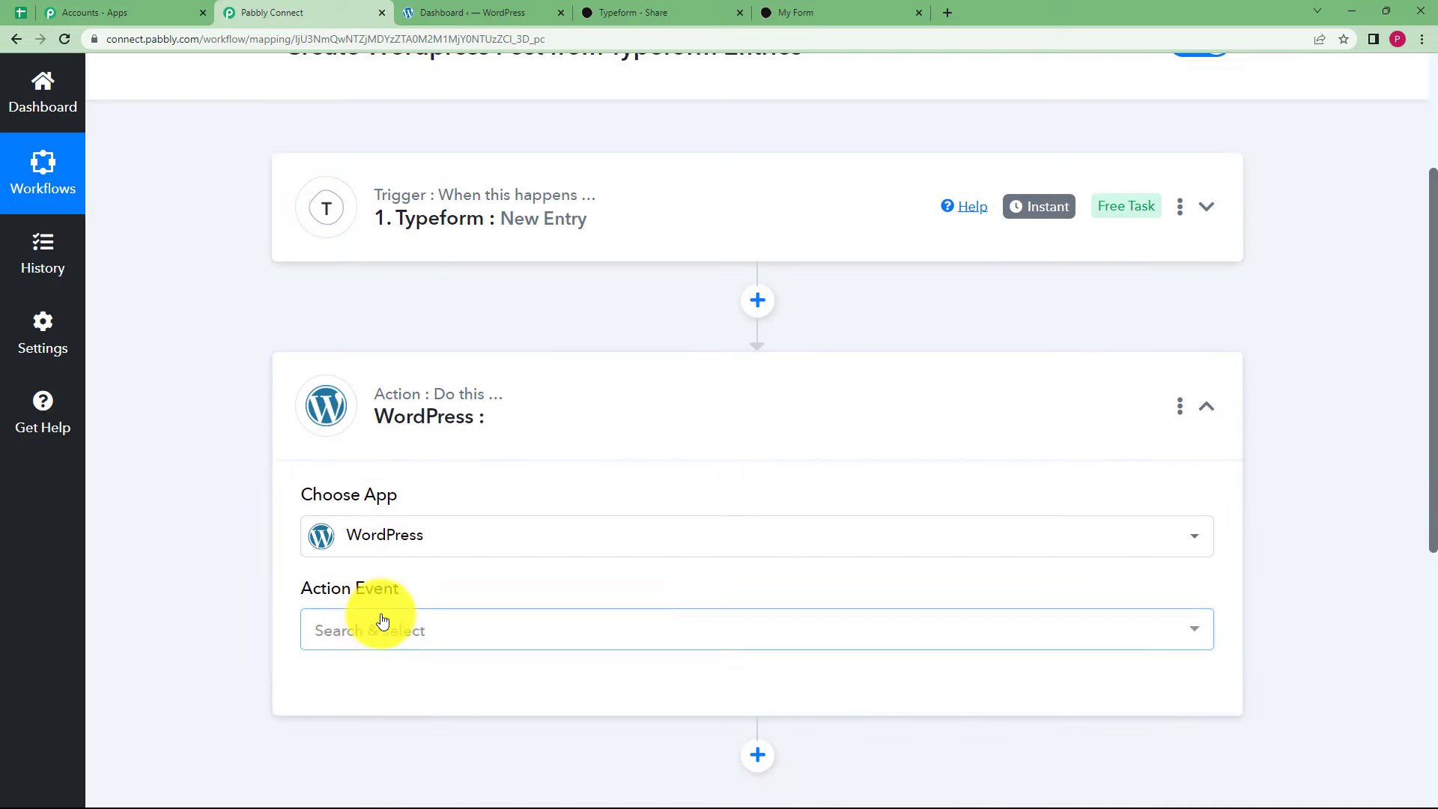
pyautogui.click(367, 628)
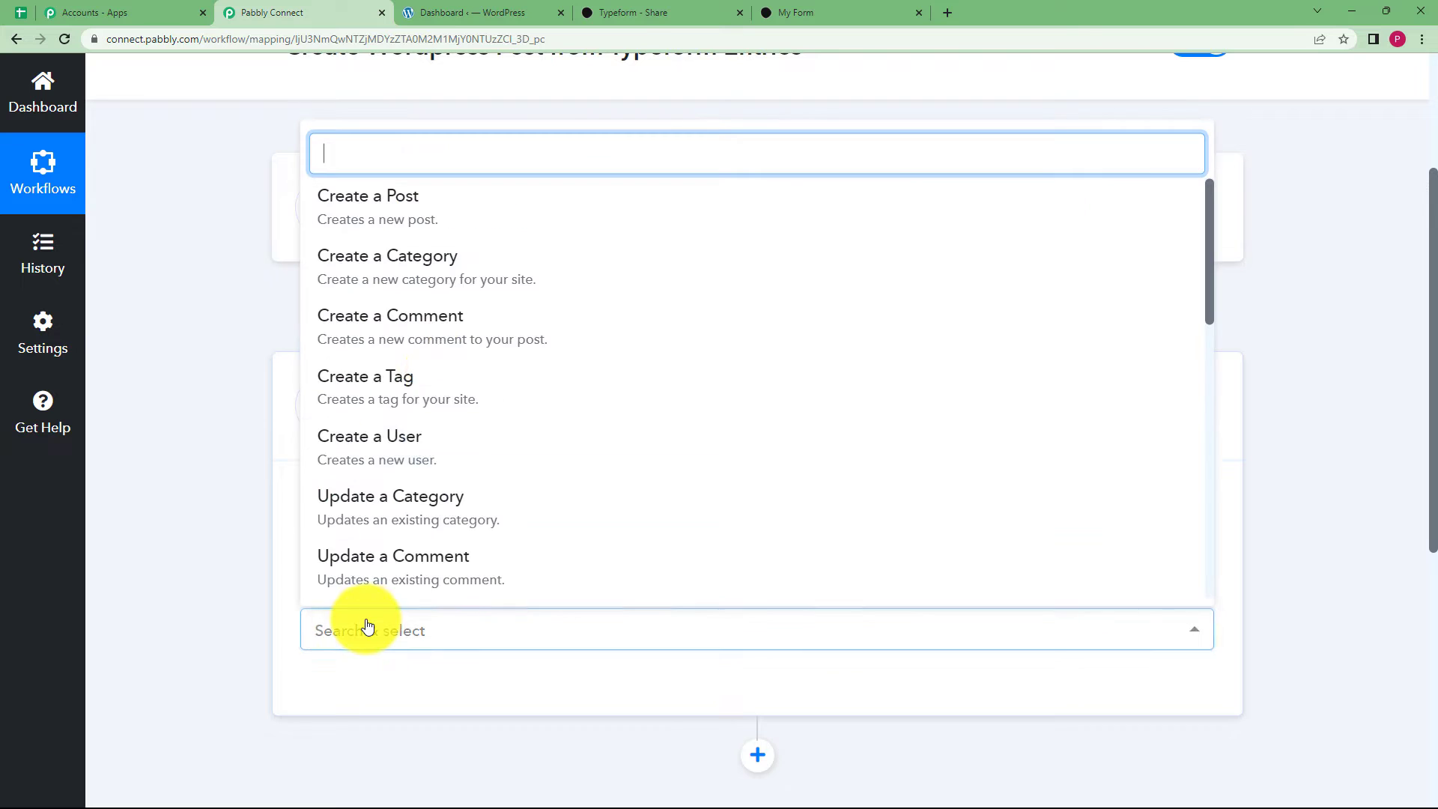
pyautogui.click(465, 232)
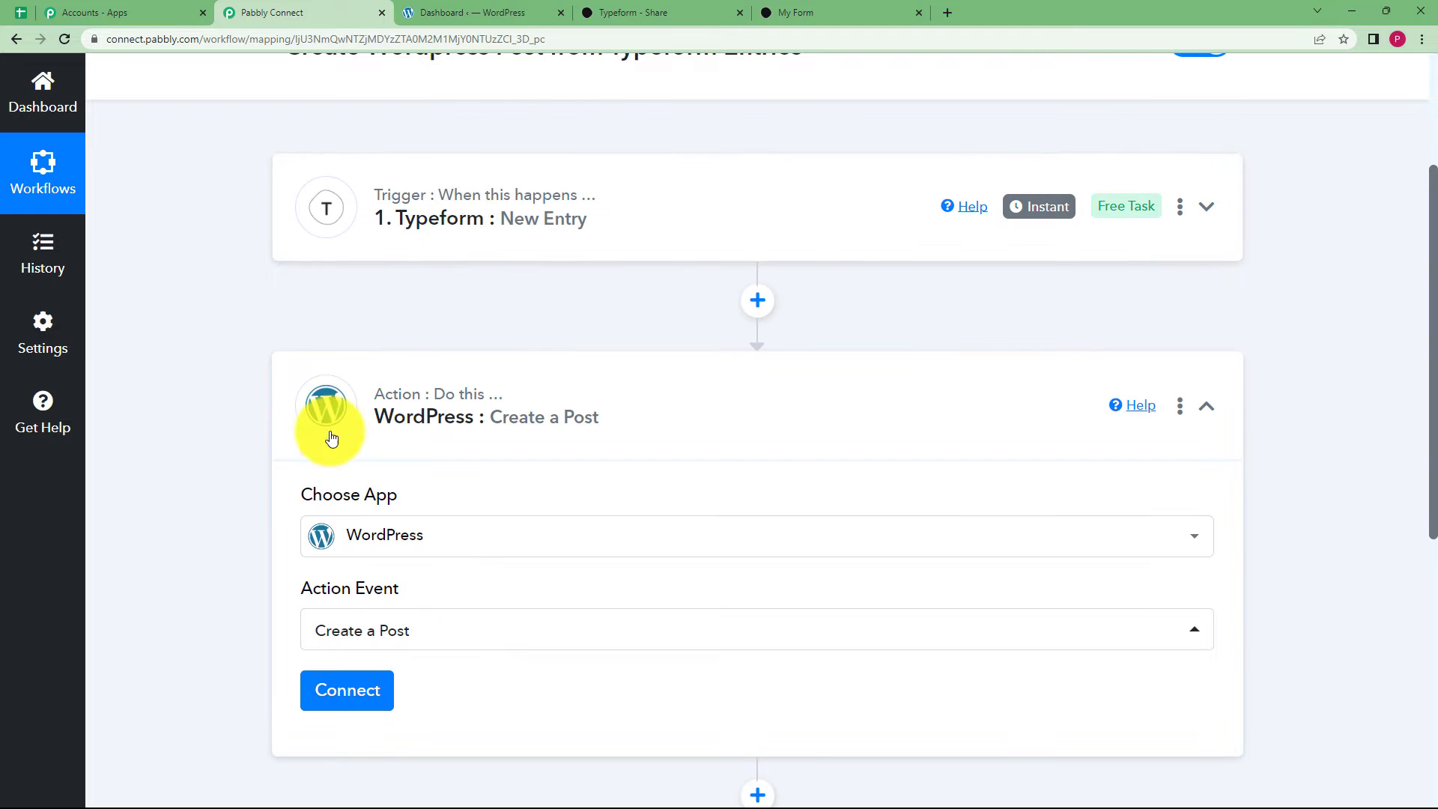
pyautogui.scroll(-4, 300, 510)
# Add the WordPress #4 connection with the WordPress username and the pasted saved password.
pyautogui.click(356, 390)
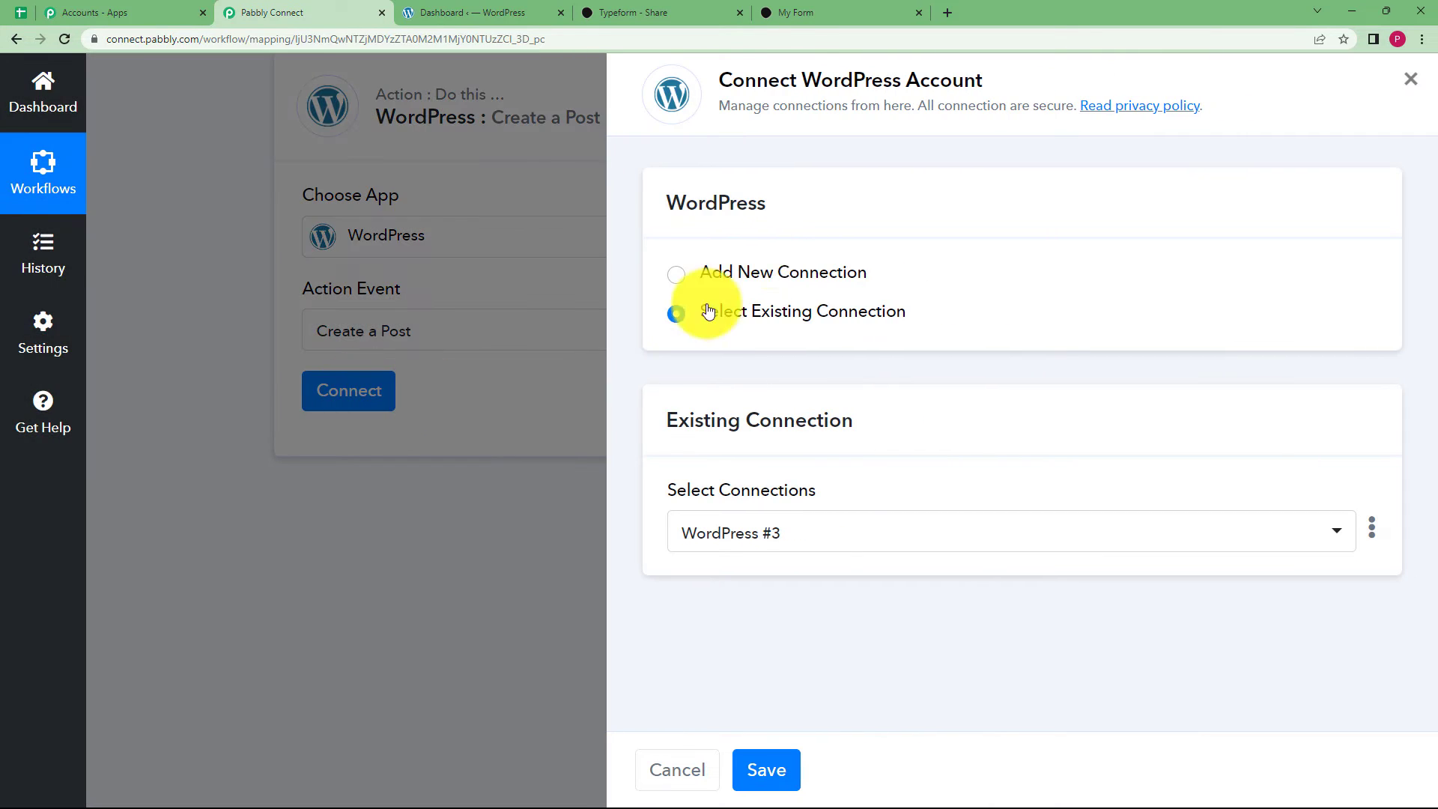
pyautogui.click(744, 272)
pyautogui.scroll(-3, 632, 554)
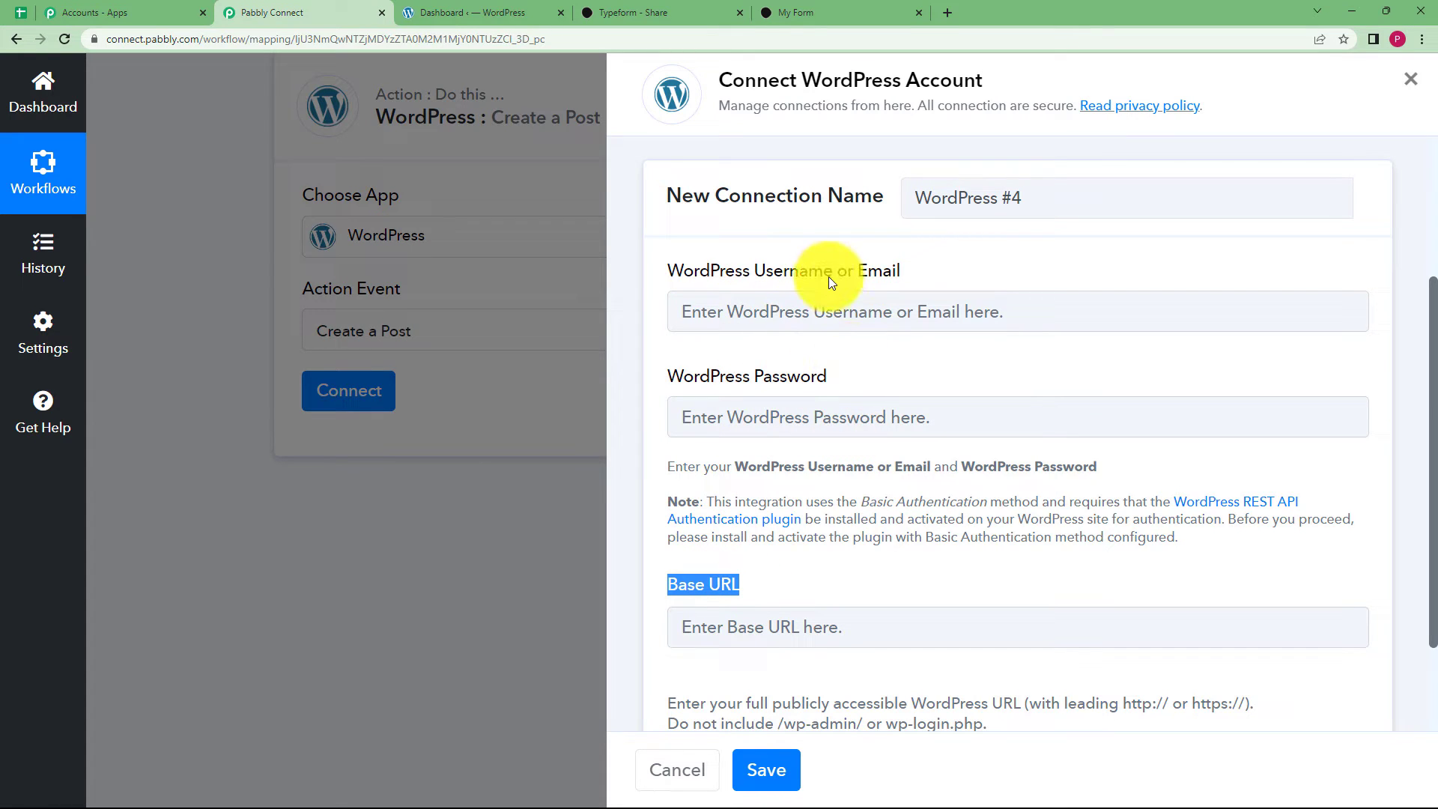
pyautogui.click(785, 318)
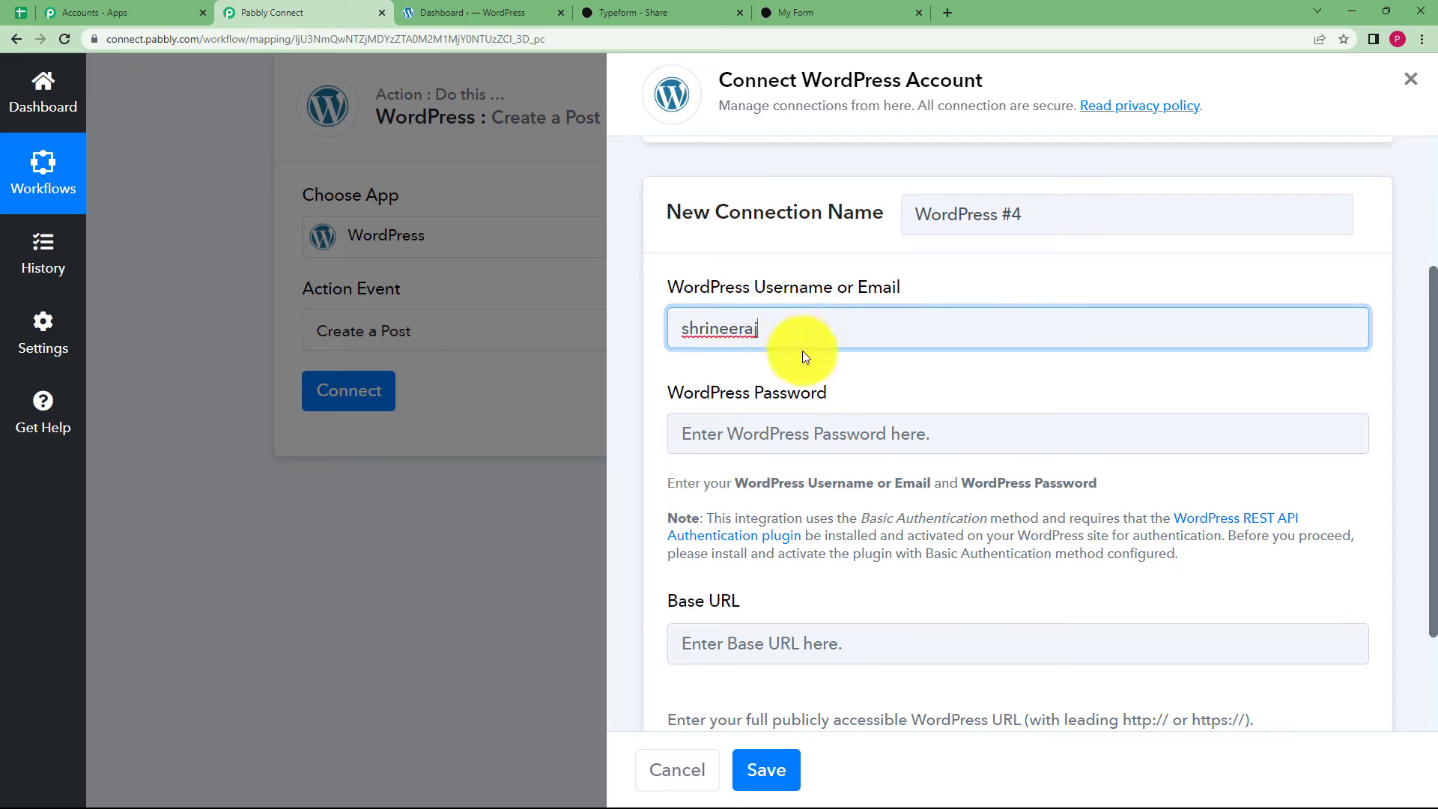
pyautogui.click(814, 423)
pyautogui.hotkey('ctrl', 'v')
pyautogui.click(709, 591)
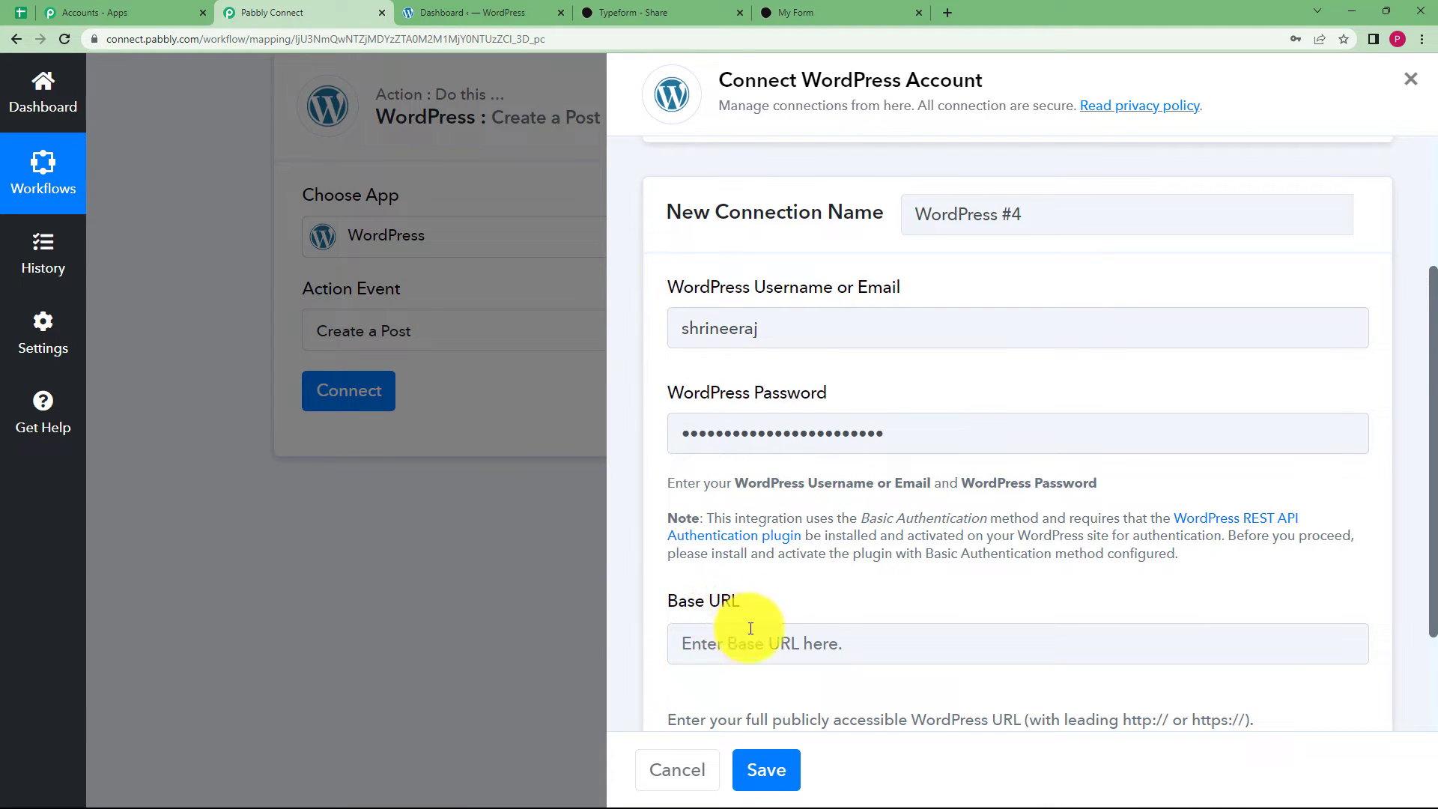
pyautogui.scroll(-2, 753, 628)
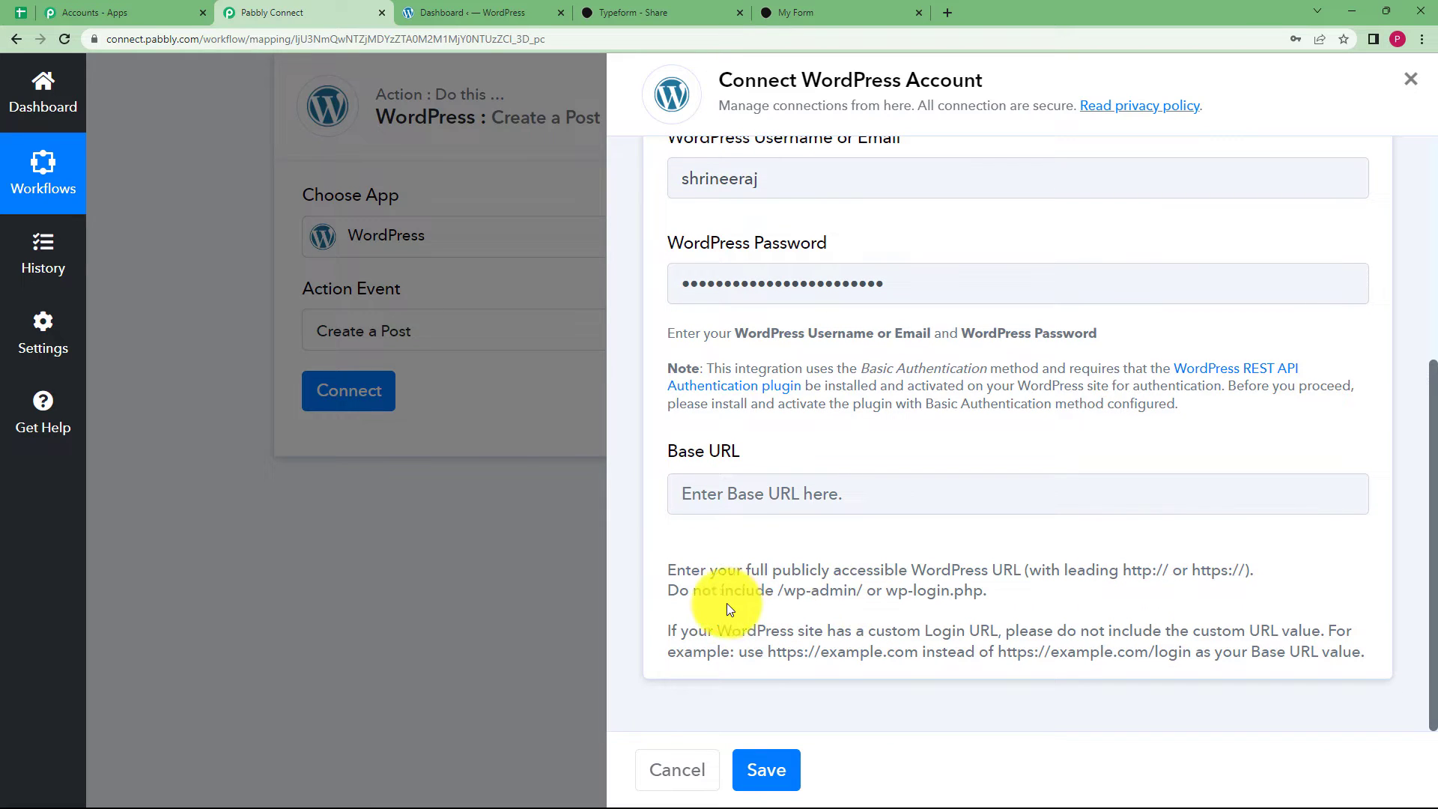
pyautogui.click(476, 11)
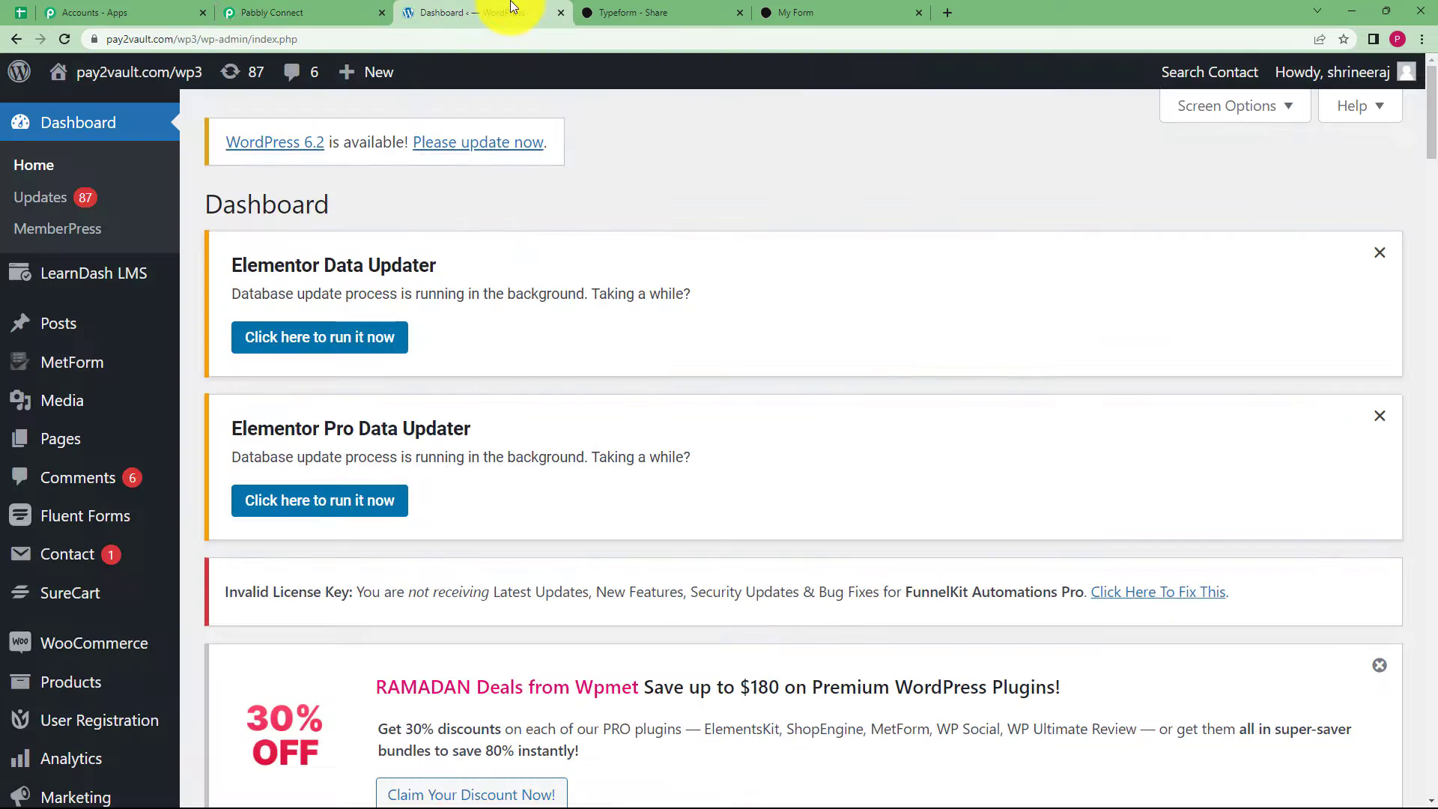
pyautogui.click(112, 41)
pyautogui.click(114, 39)
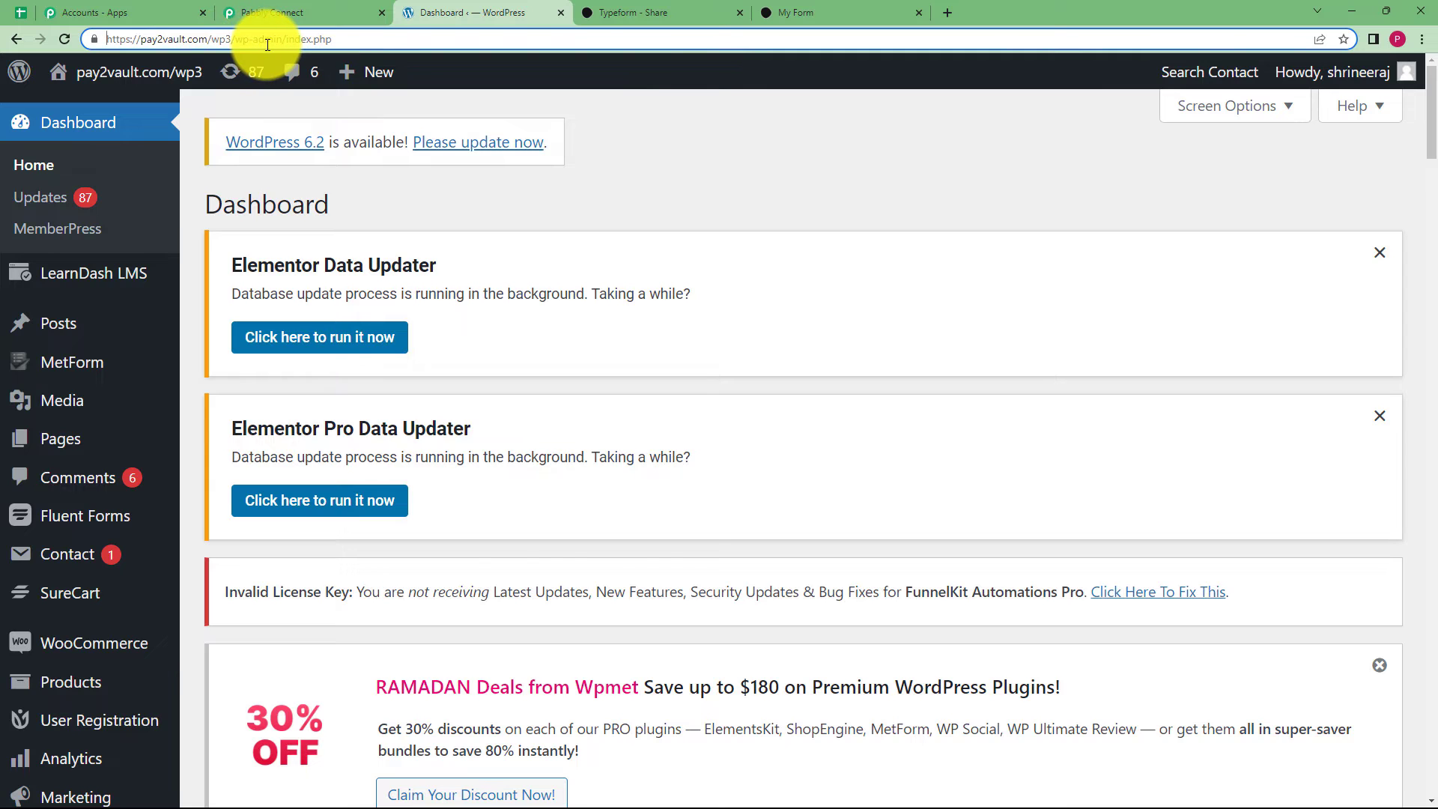
pyautogui.click(285, 12)
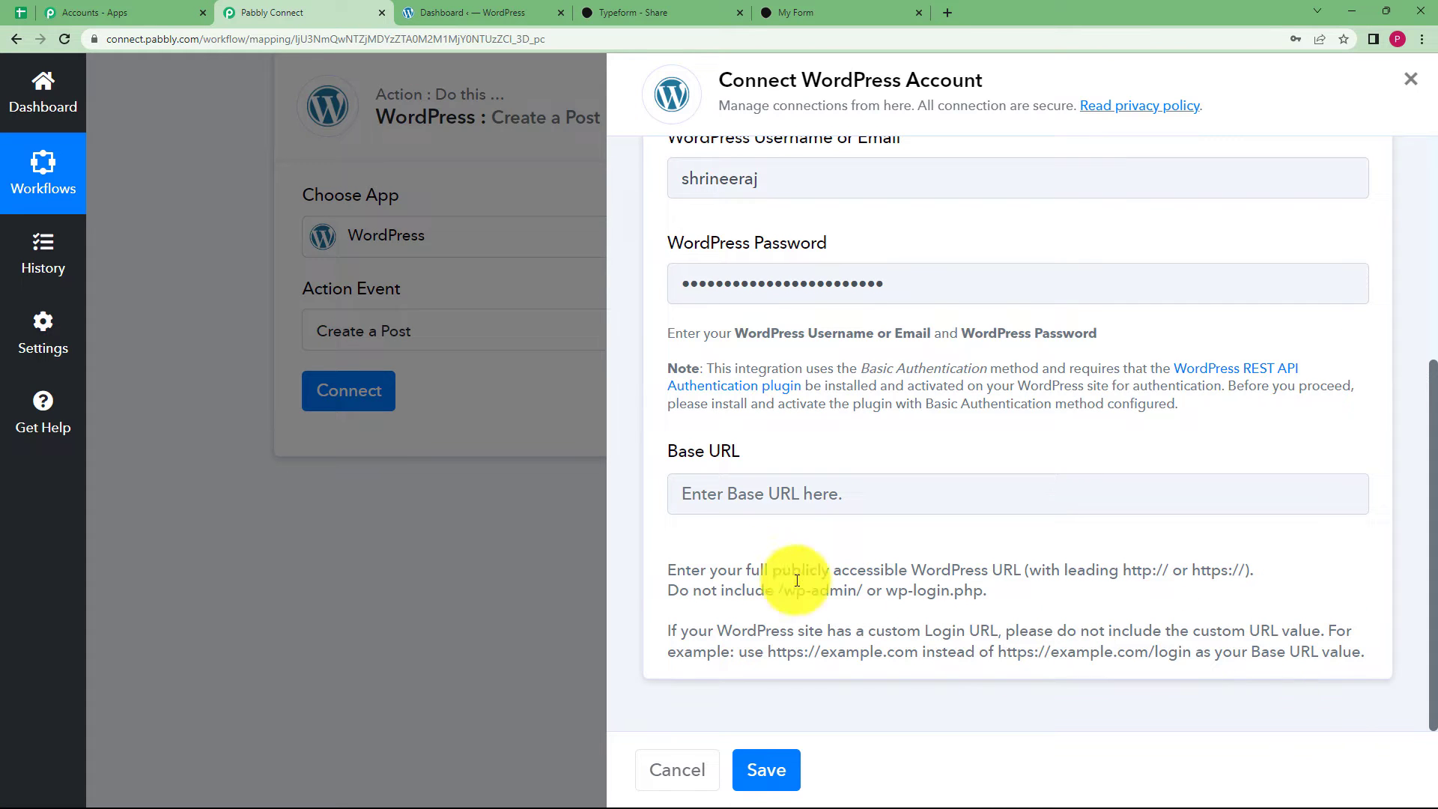
pyautogui.moveTo(667, 570); pyautogui.dragTo(1386, 680)
pyautogui.click(429, 12)
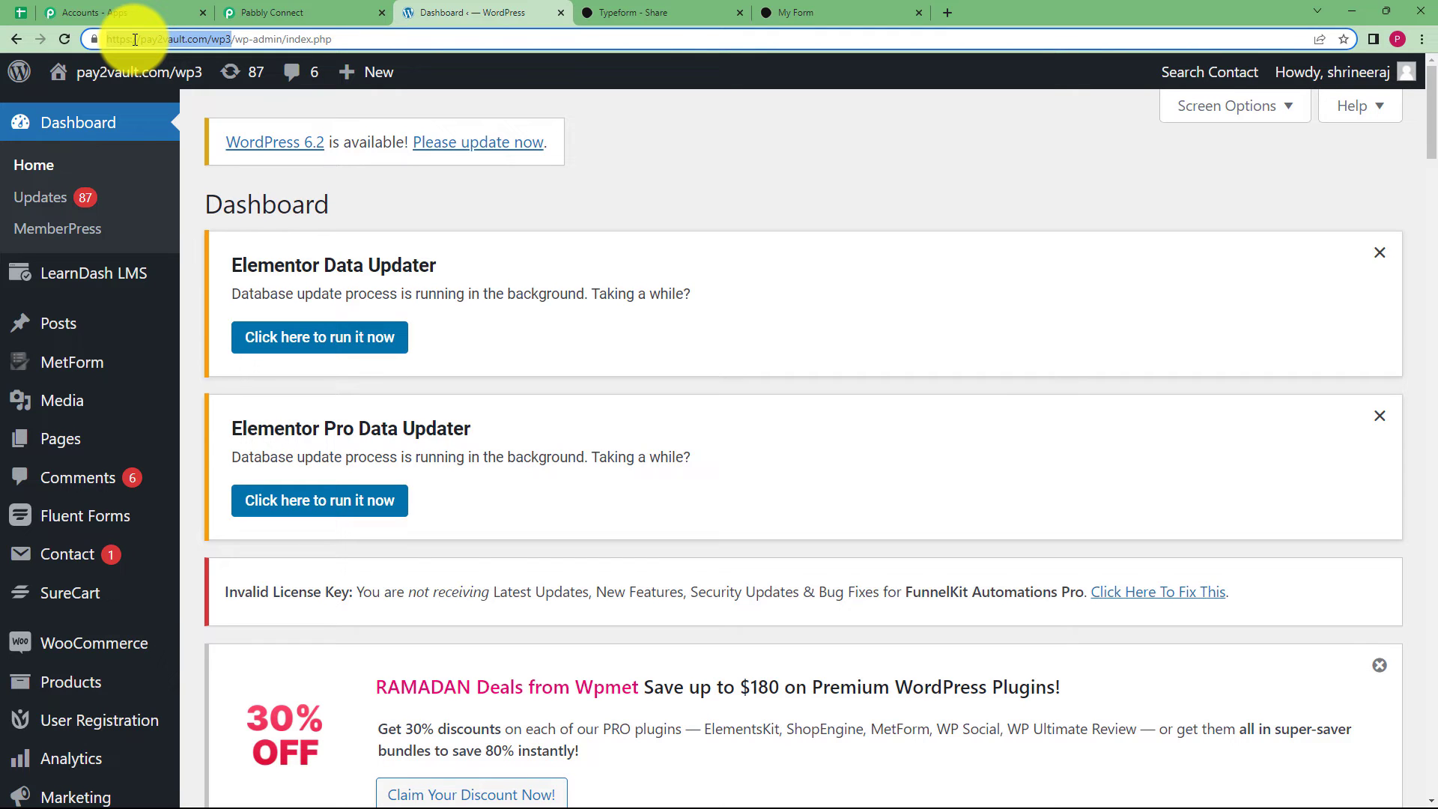
pyautogui.click(264, 7)
pyautogui.click(842, 493)
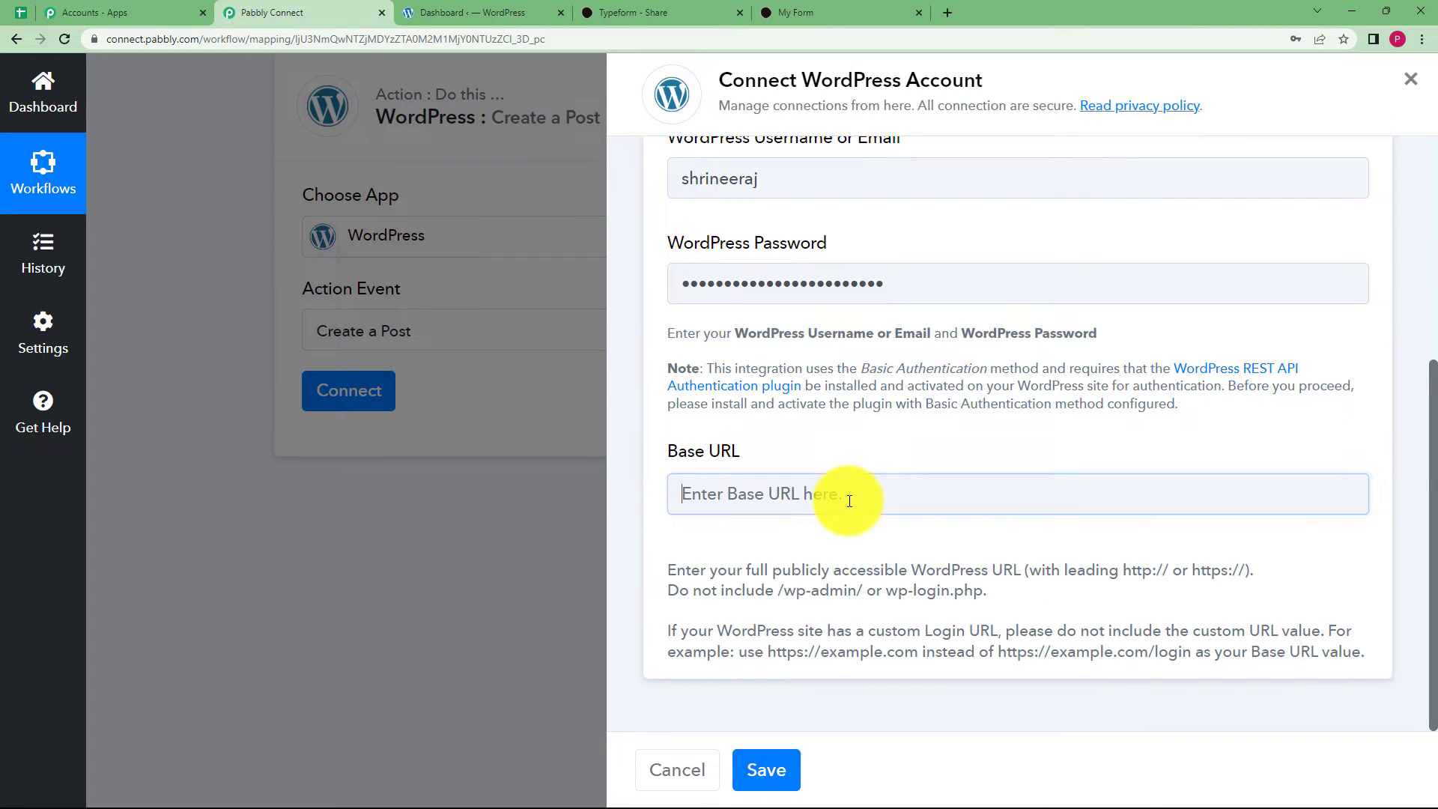
pyautogui.write('https://pay2vault.com/wp3')
pyautogui.click(771, 771)
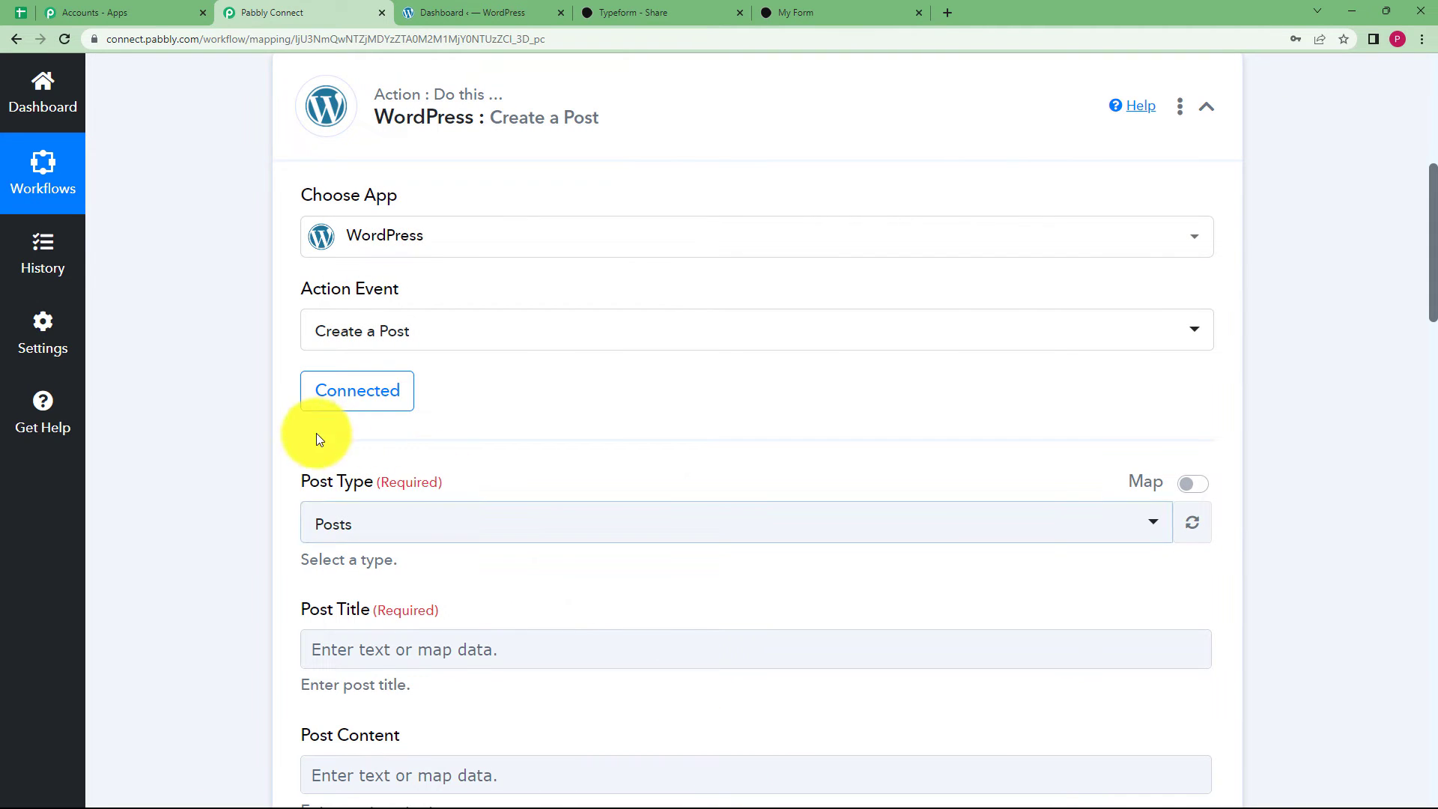
pyautogui.scroll(-2, 276, 498)
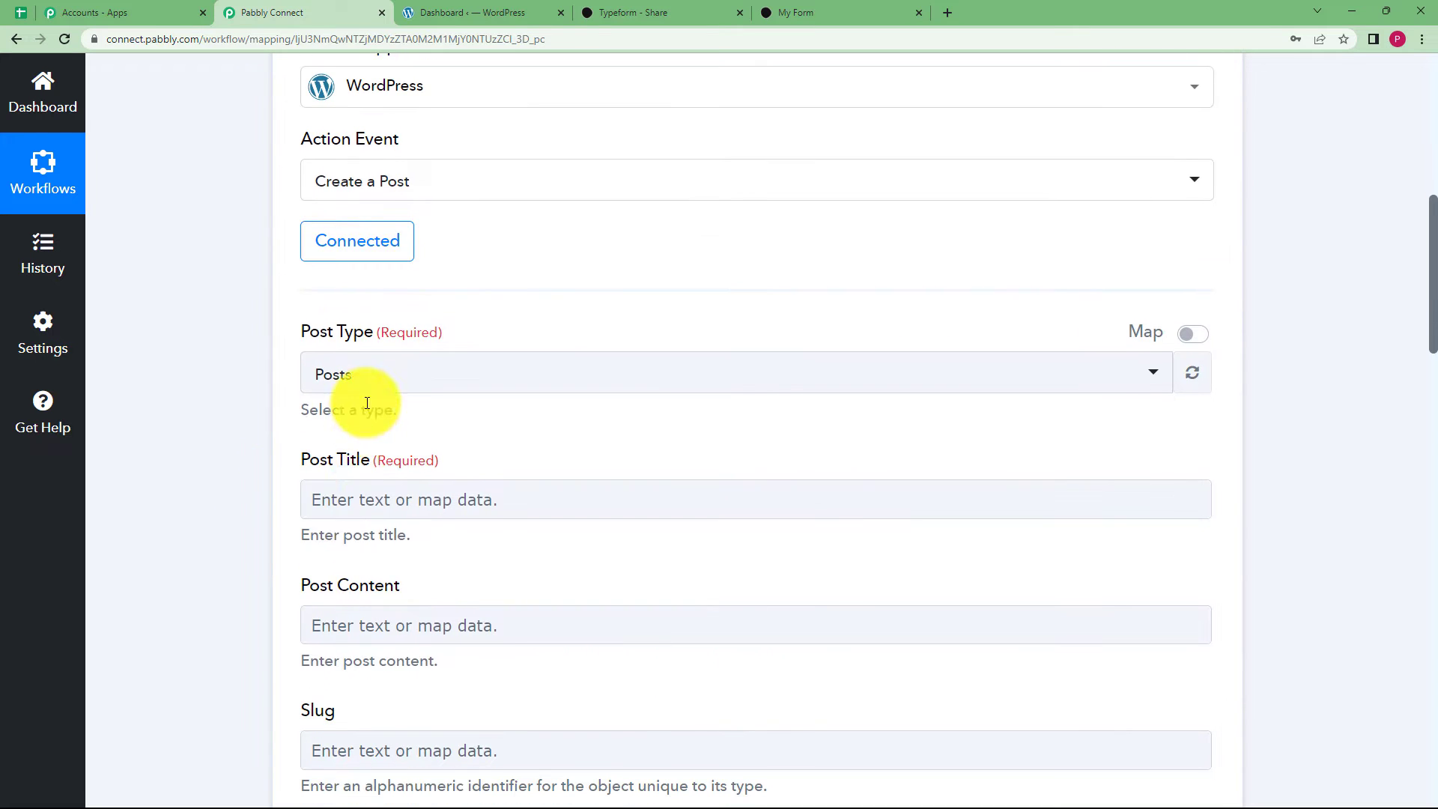
pyautogui.scroll(-3, 270, 570)
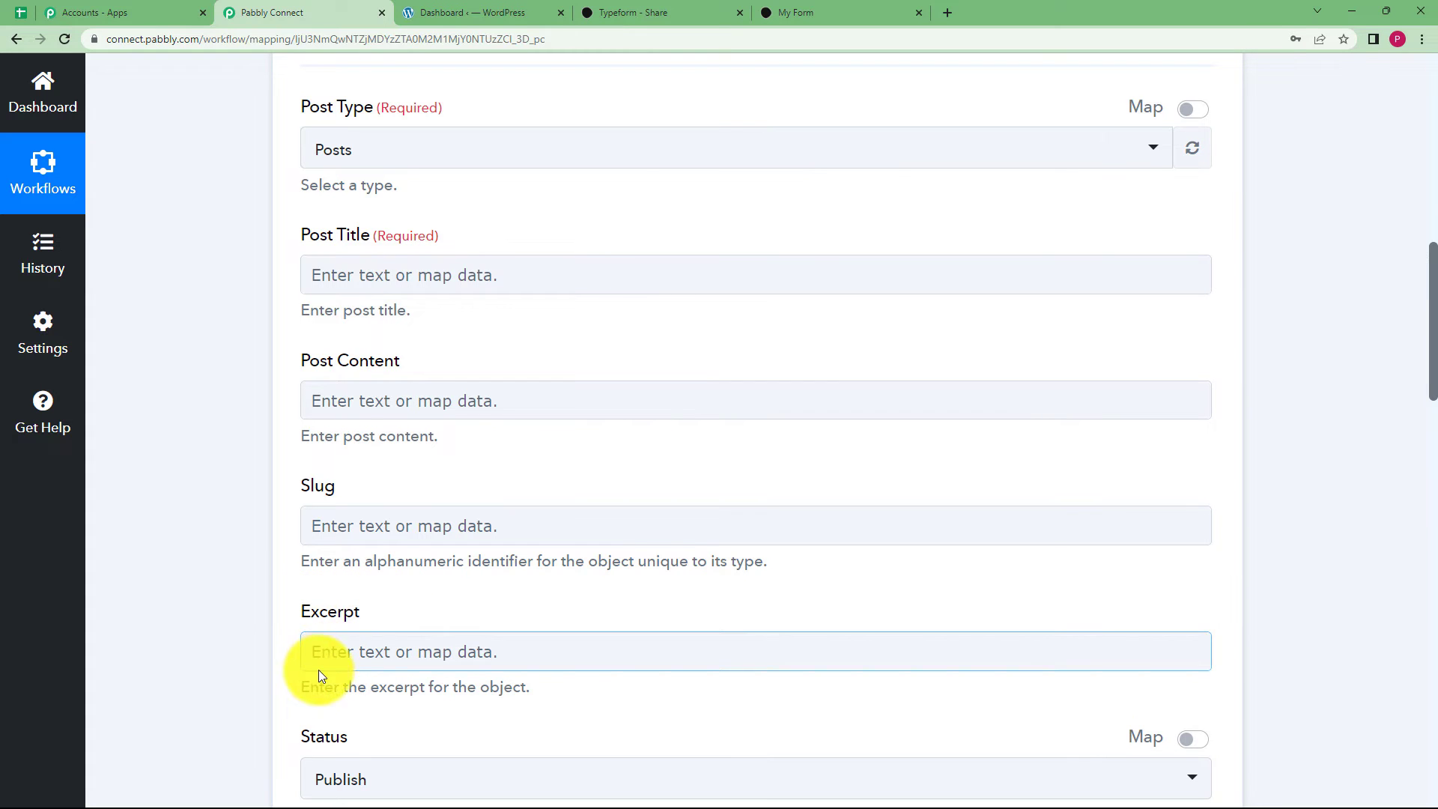
# Keep Posts as the WordPress Post Type.
pyautogui.scroll(4, 223, 682)
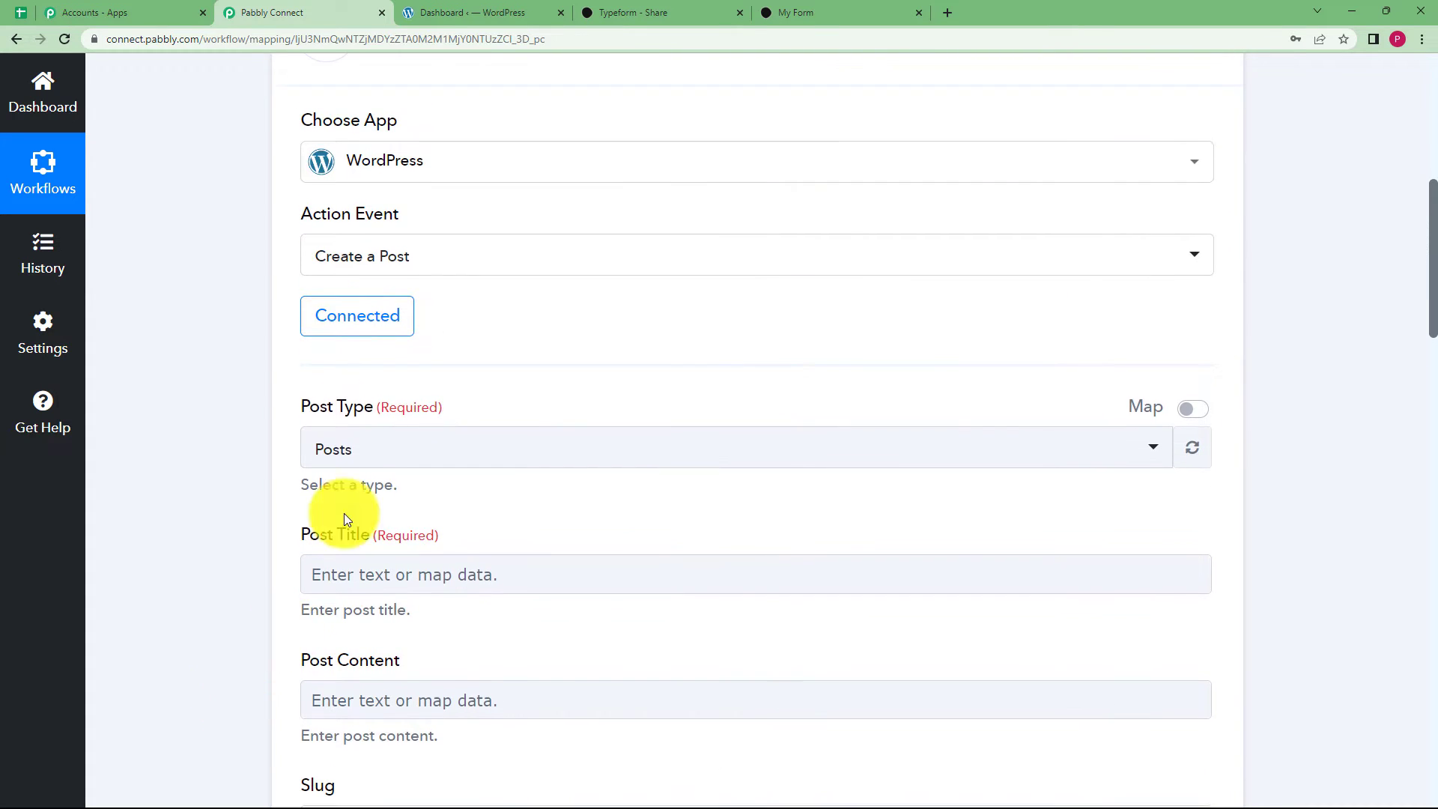
pyautogui.click(350, 460)
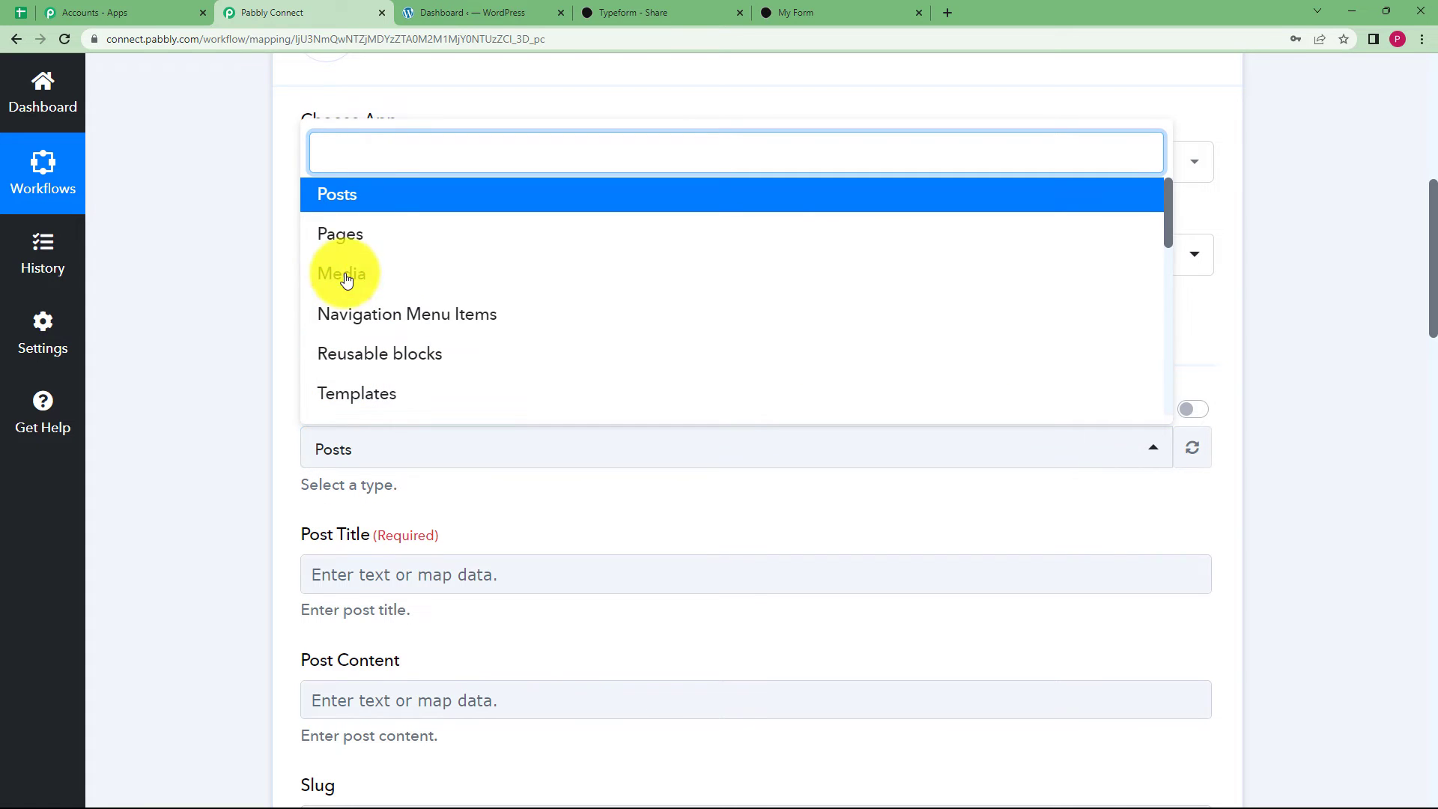
pyautogui.click(375, 197)
pyautogui.scroll(-2, 289, 489)
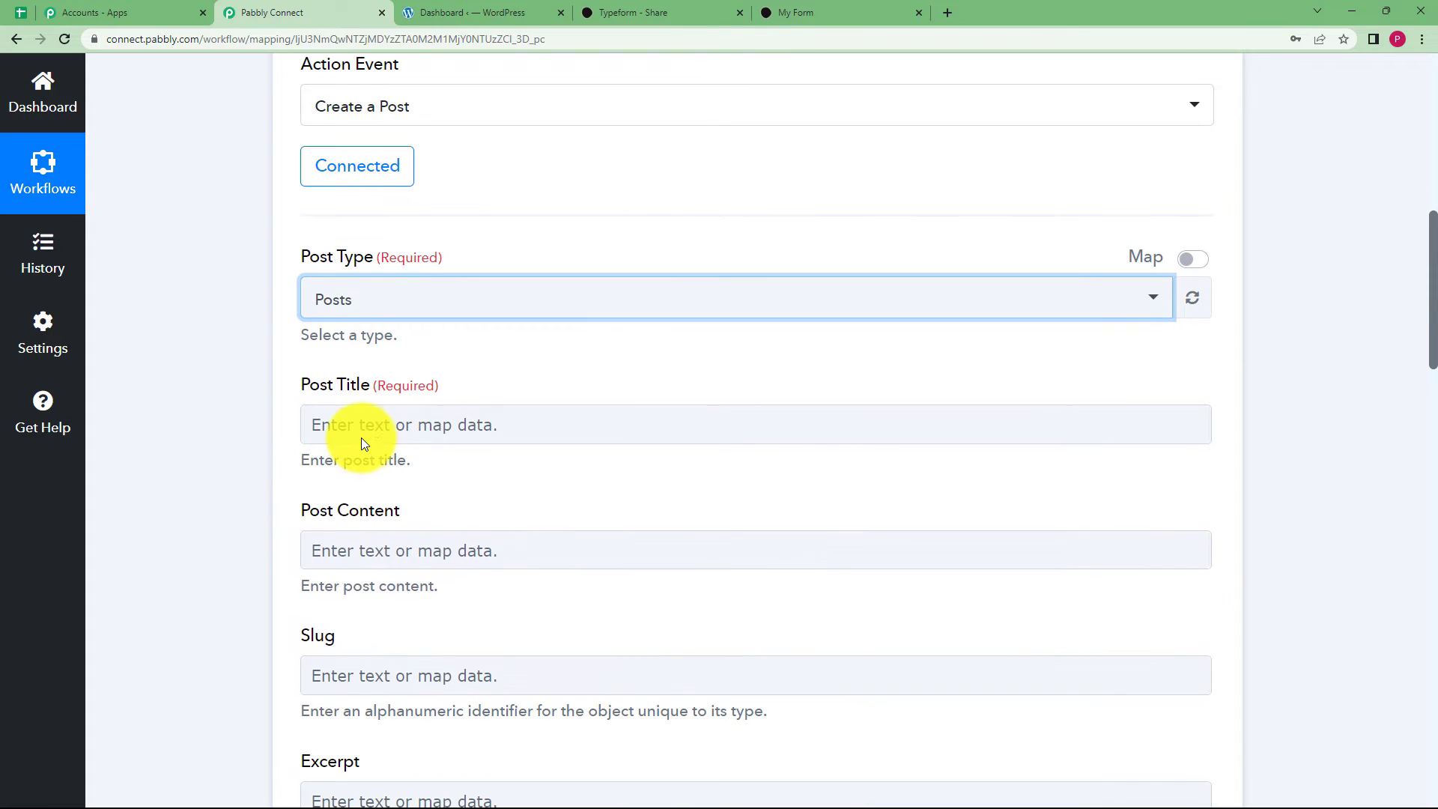
# Start the Post Title with the Typeform Expired Products answer.
pyautogui.click(366, 434)
pyautogui.click(397, 592)
pyautogui.scroll(-4, 223, 591)
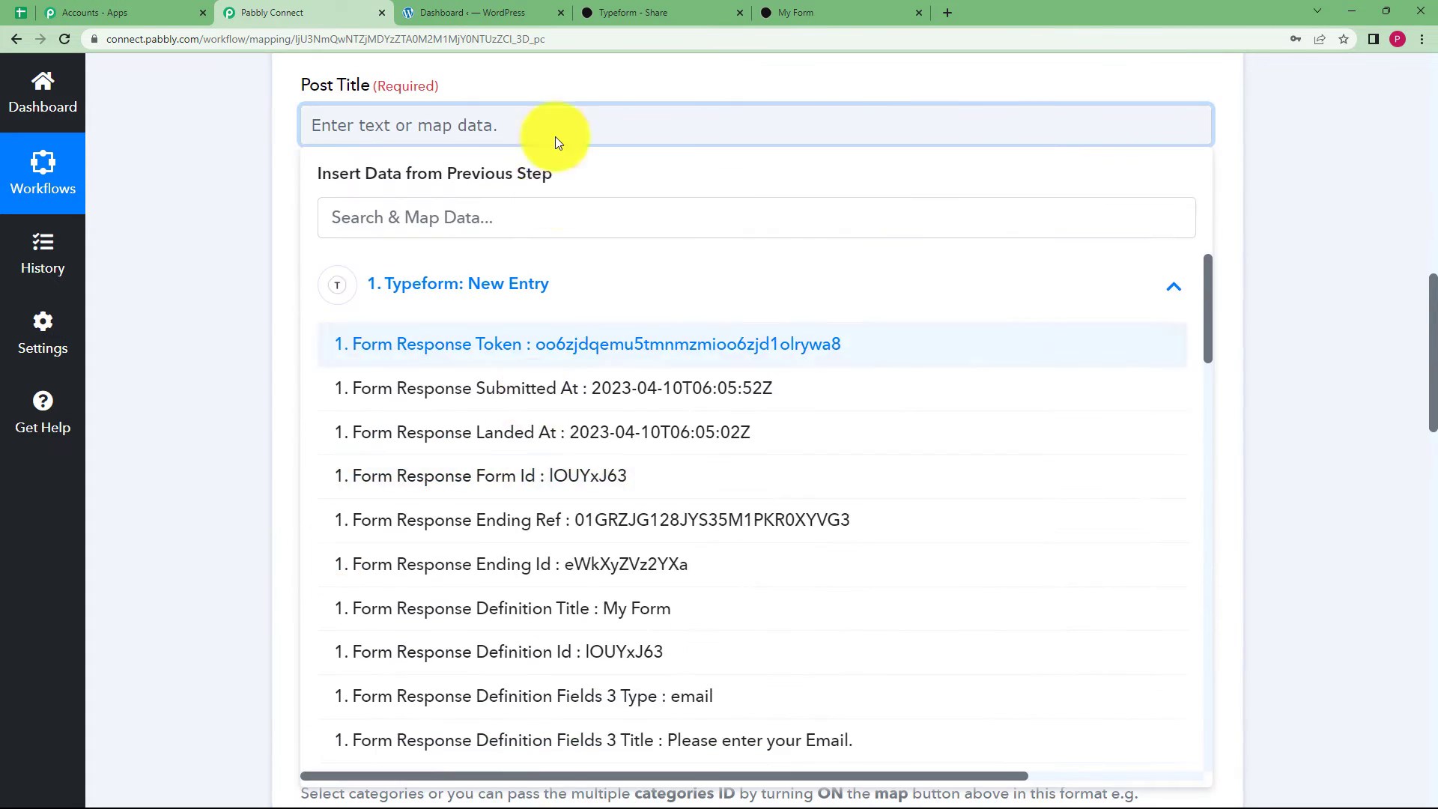
pyautogui.click(544, 226)
pyautogui.write('expi')
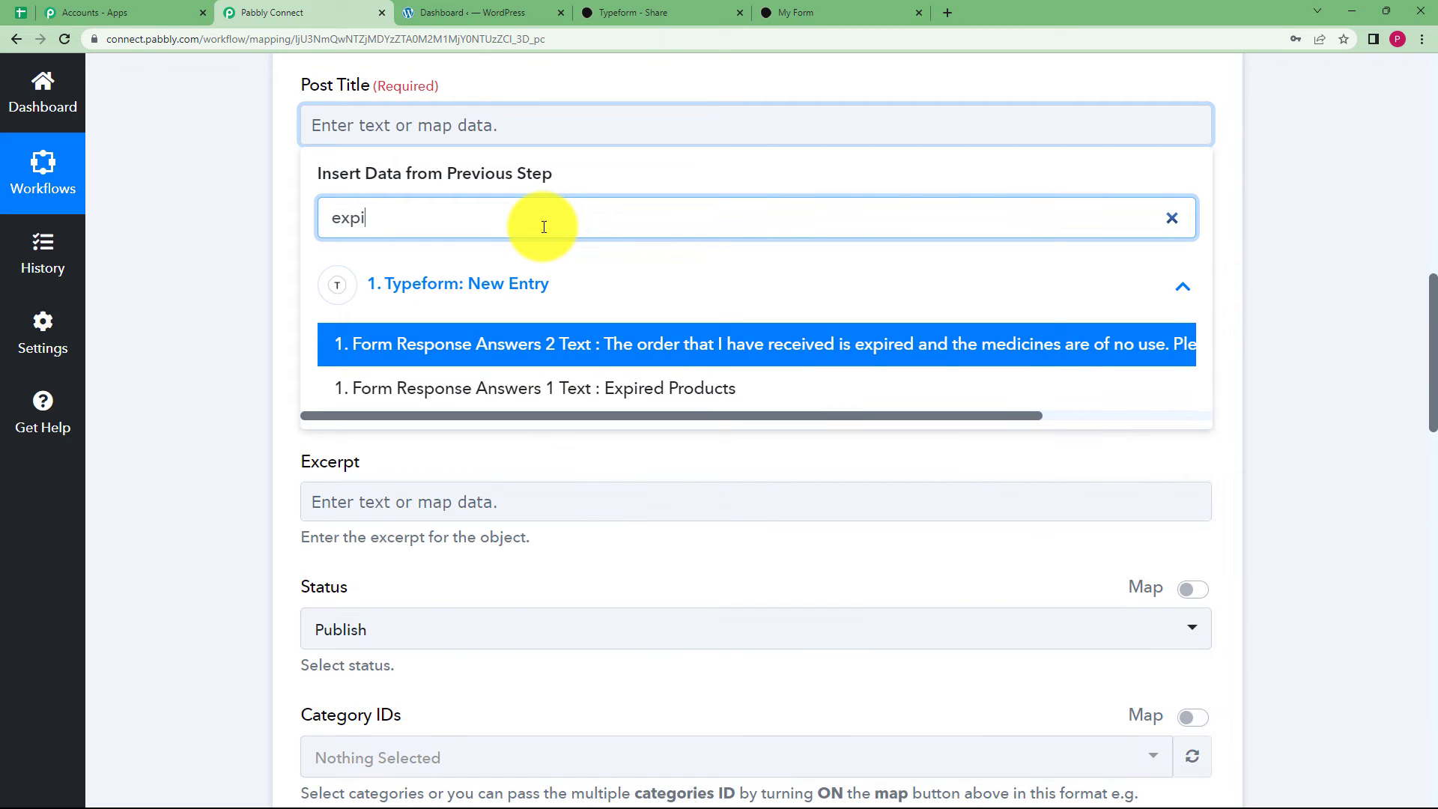
pyautogui.click(643, 390)
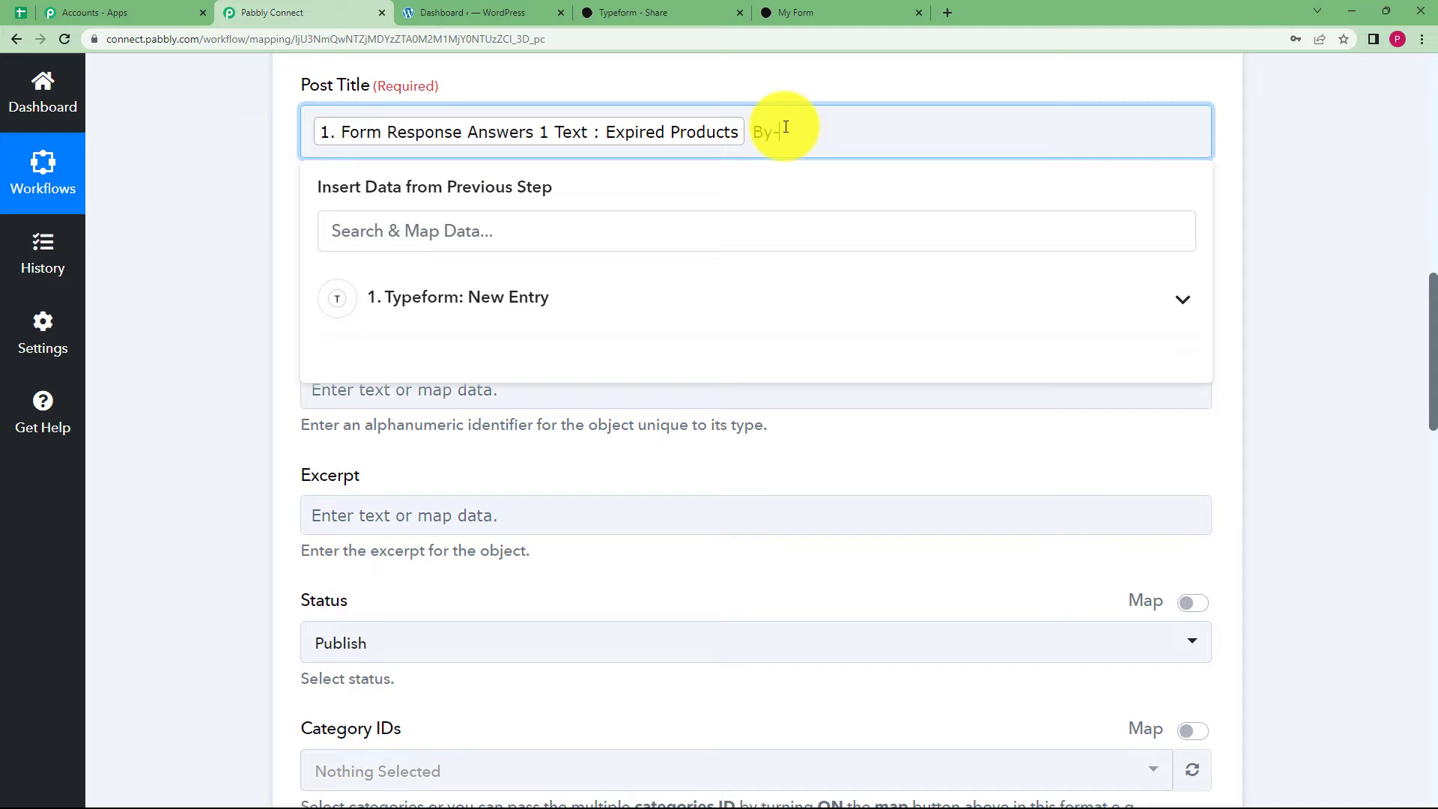
# Append the Demo User name answer after 'By-' in the Post Title.
pyautogui.click(731, 312)
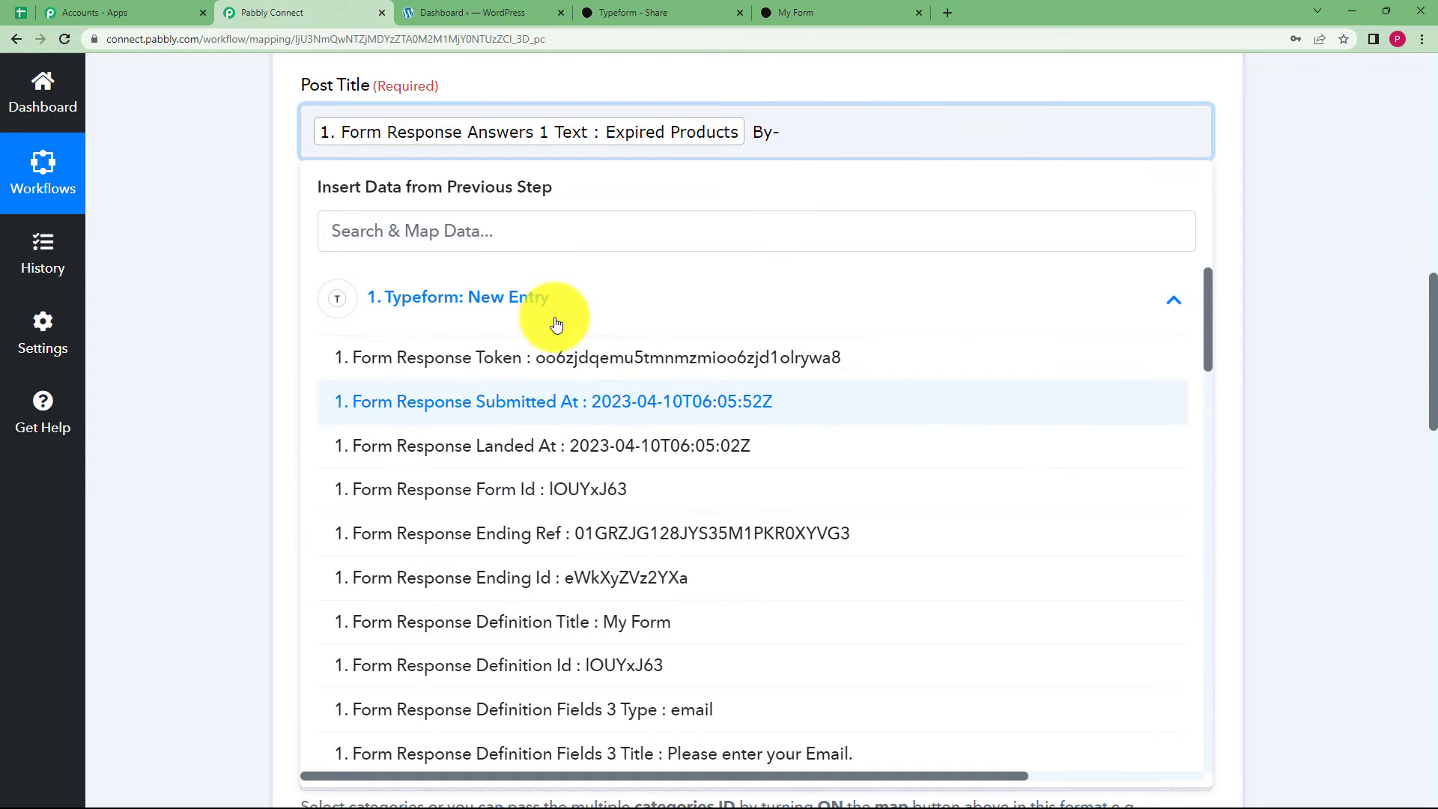
pyautogui.click(574, 240)
pyautogui.write('demo')
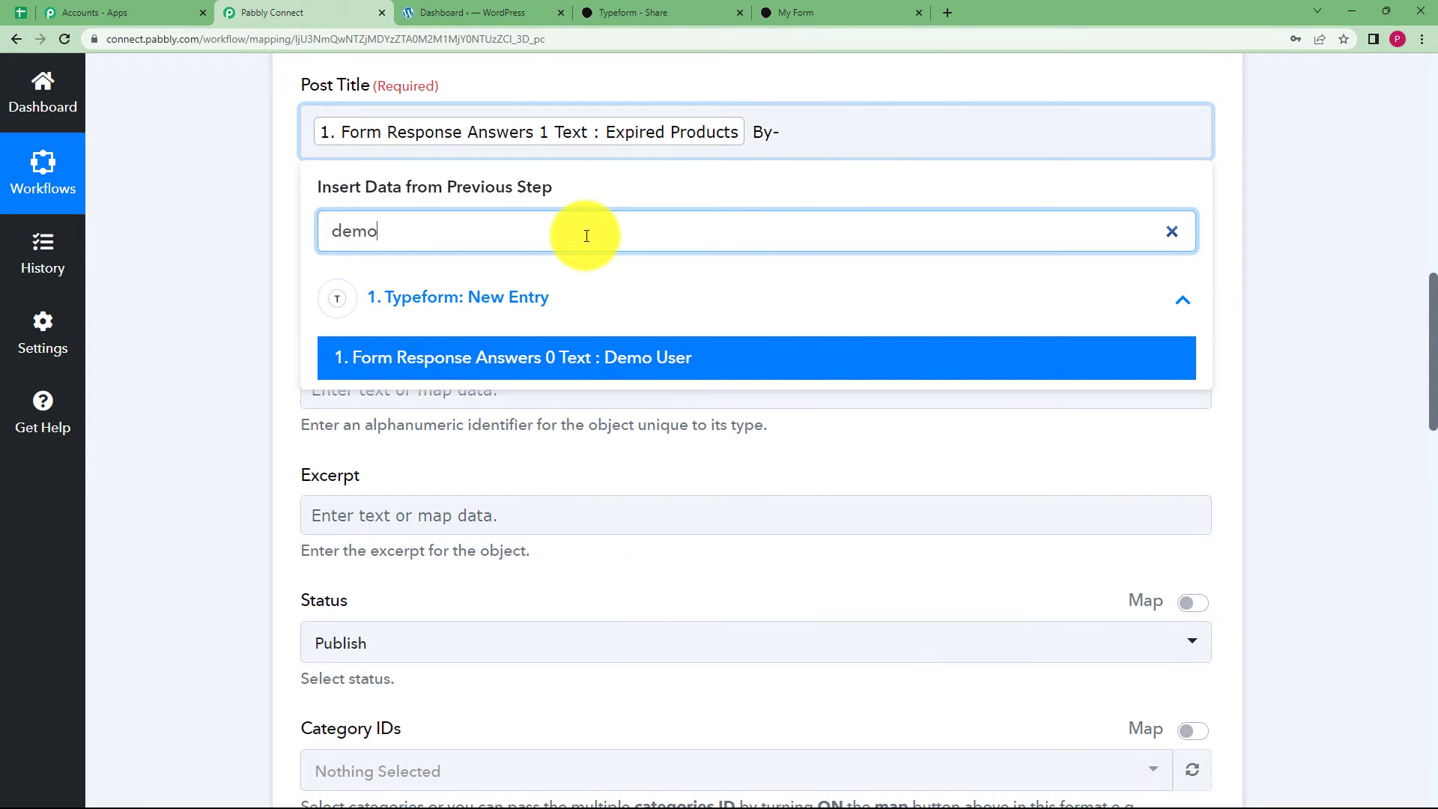
pyautogui.click(596, 376)
pyautogui.click(596, 377)
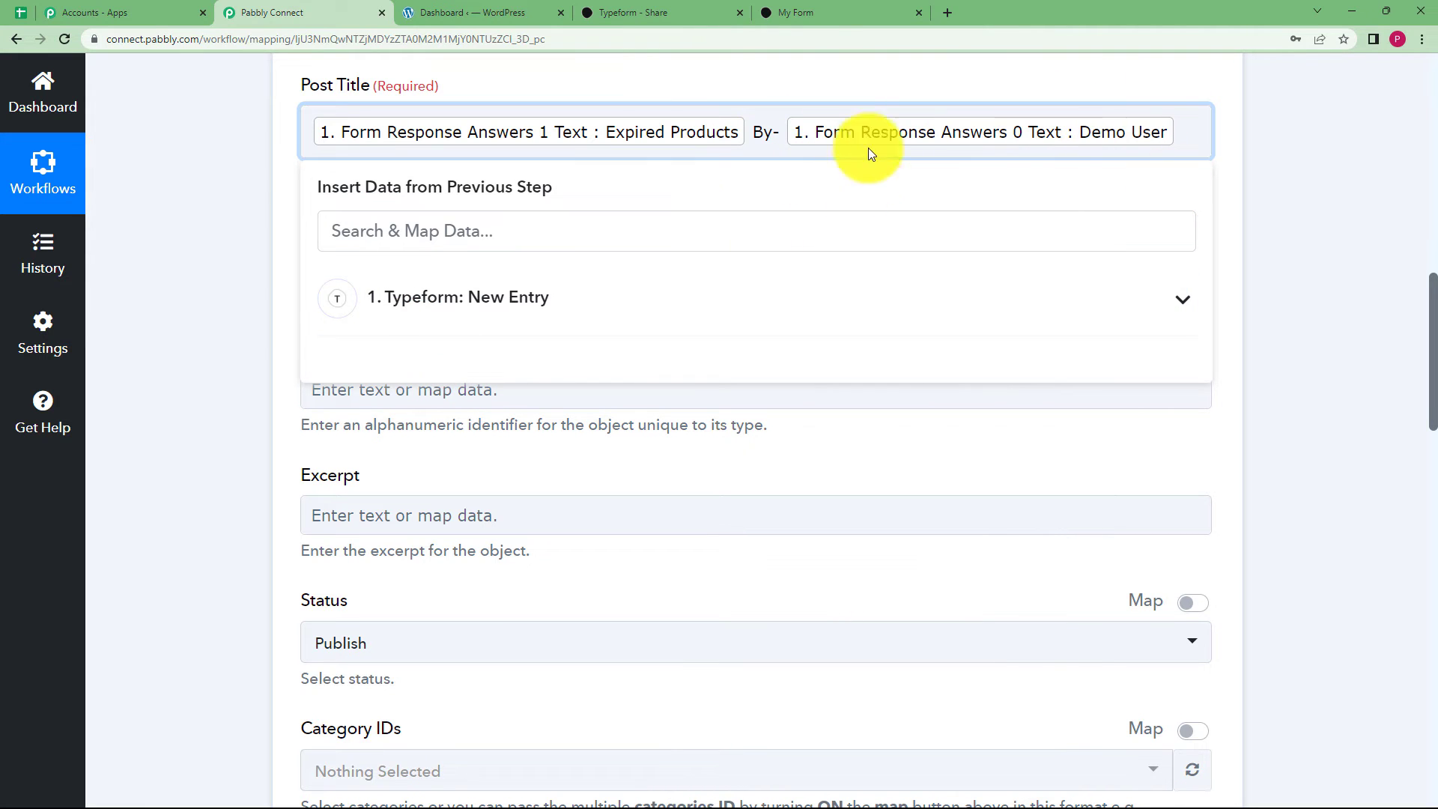
pyautogui.click(250, 223)
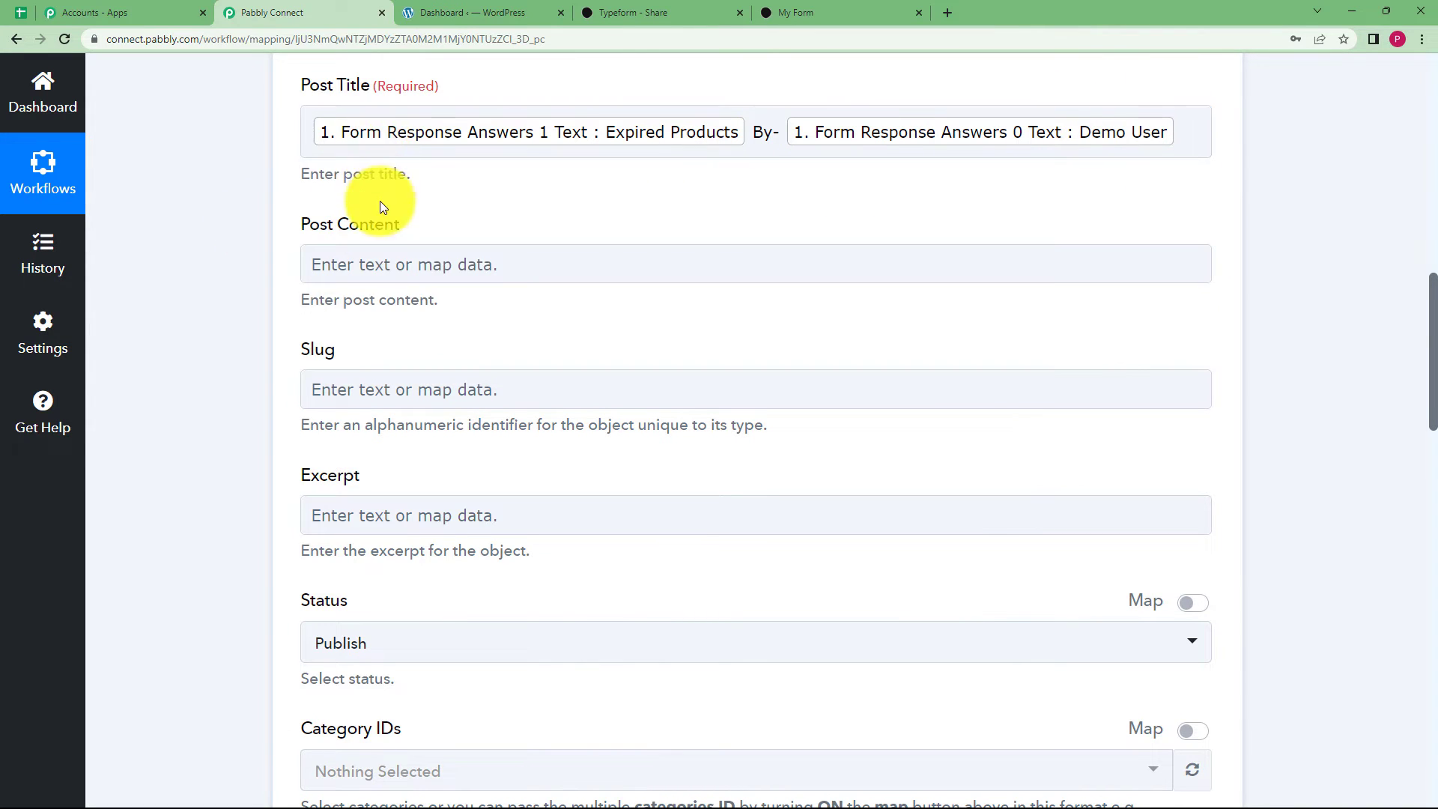
# Map the Typeform query answer text into Post Content.
pyautogui.click(395, 270)
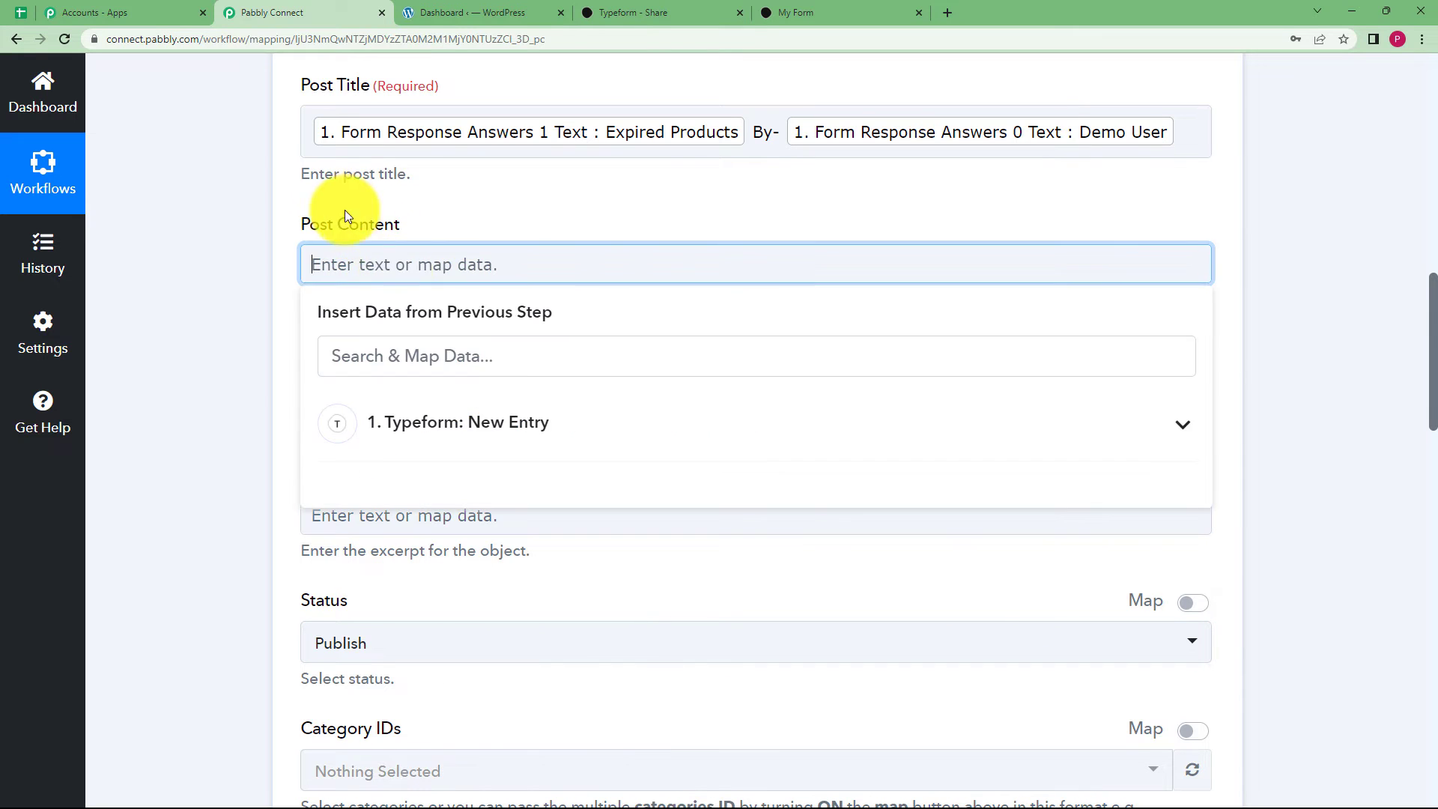
pyautogui.click(418, 440)
pyautogui.scroll(-4, 558, 524)
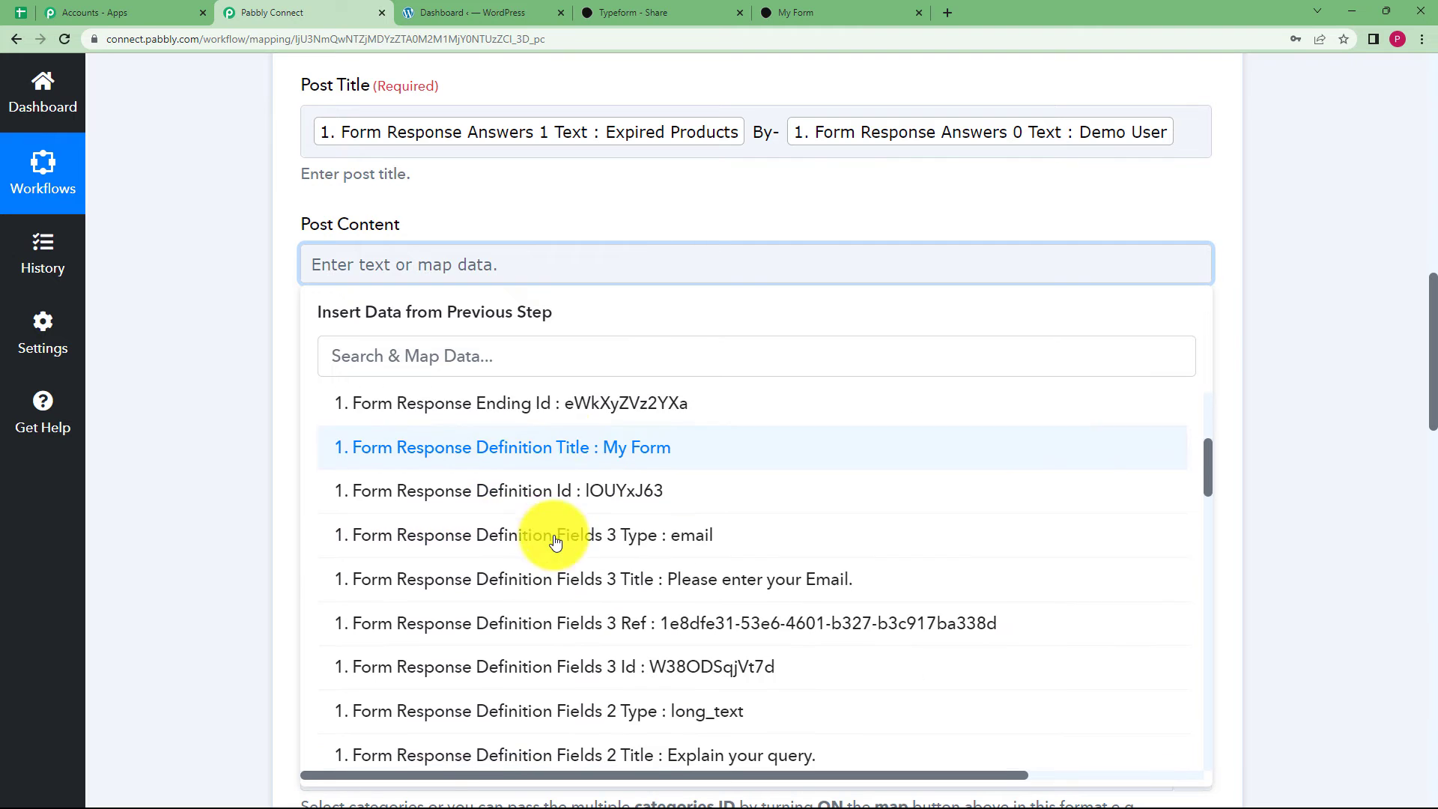
pyautogui.scroll(-6, 558, 543)
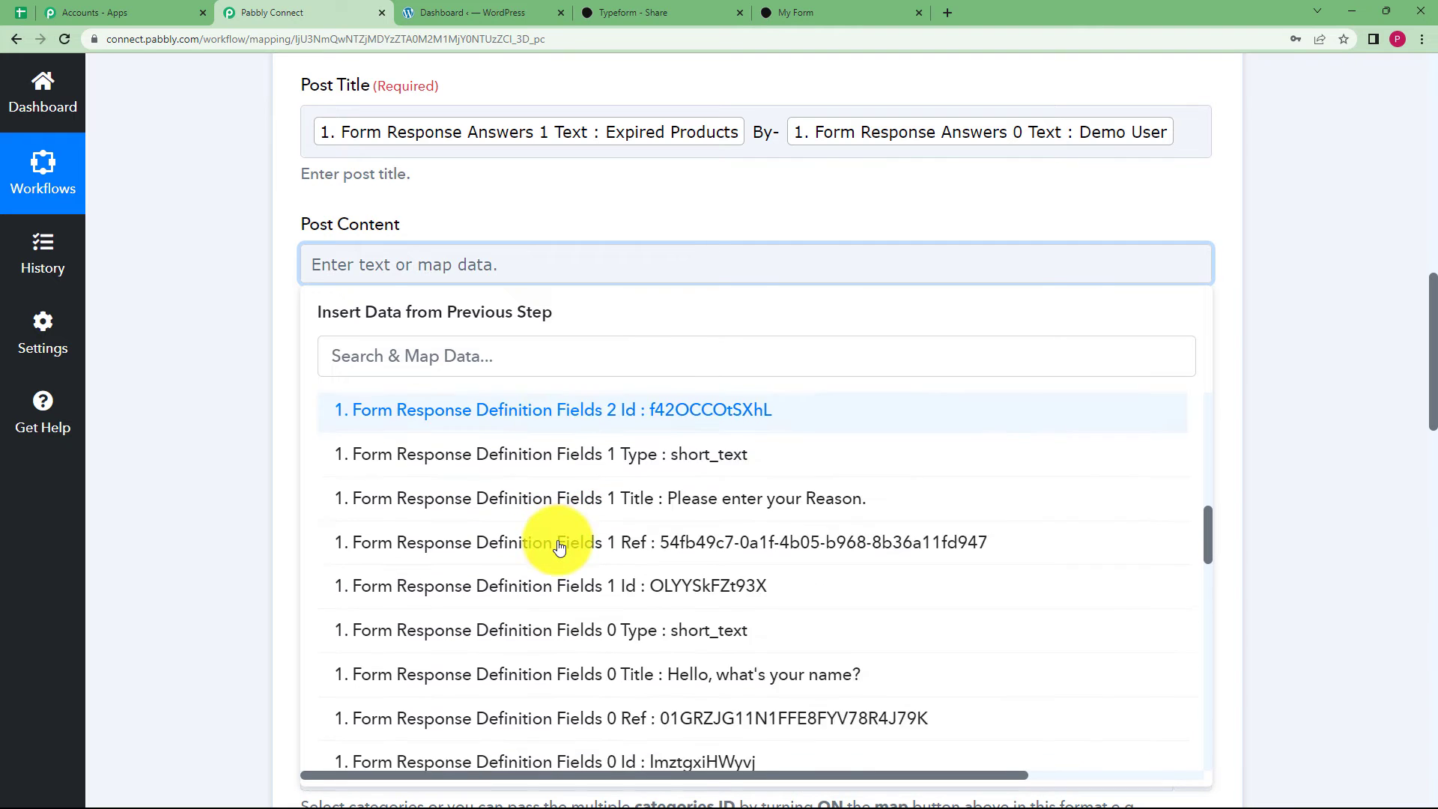
pyautogui.scroll(-10, 558, 546)
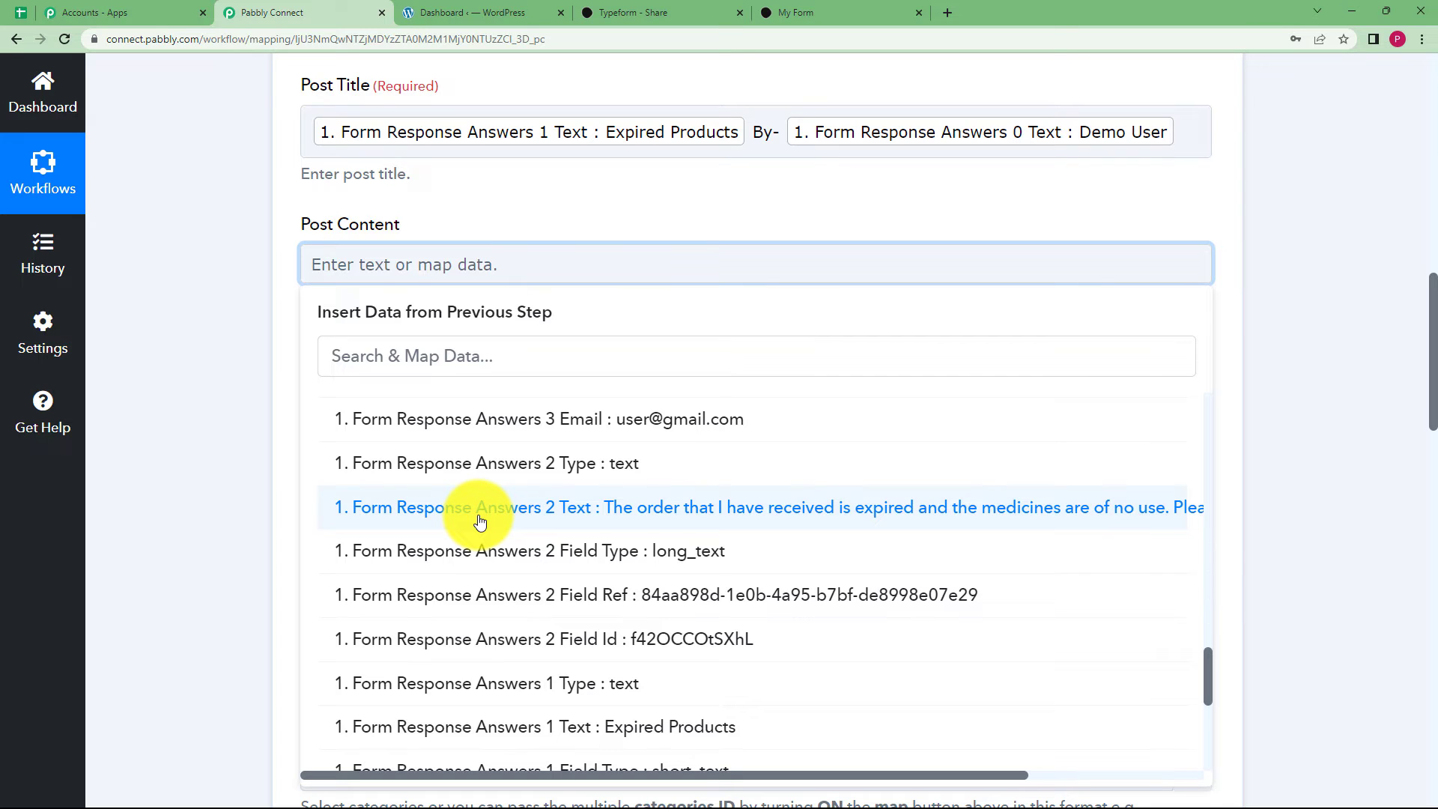
pyautogui.click(379, 356)
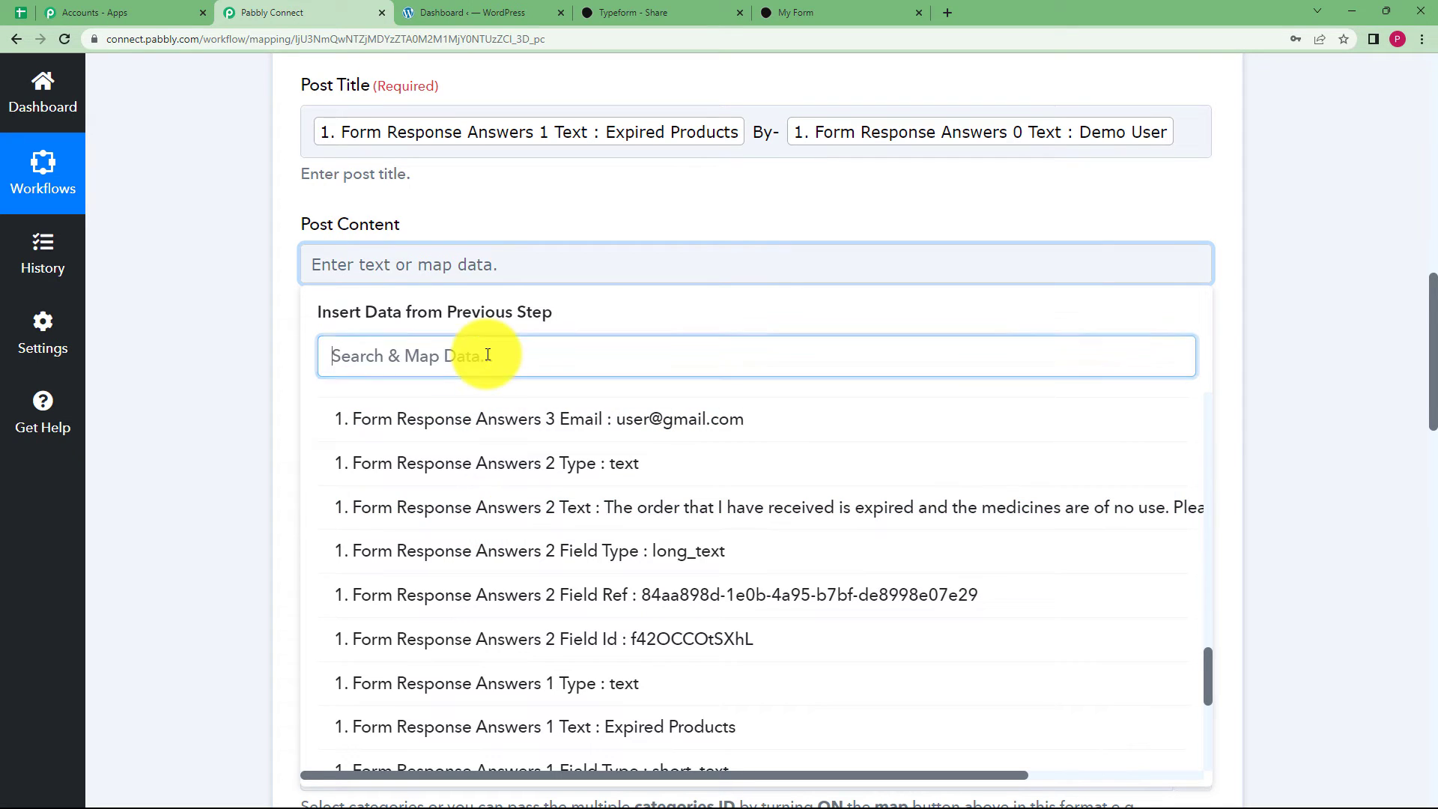
pyautogui.click(604, 508)
pyautogui.click(244, 393)
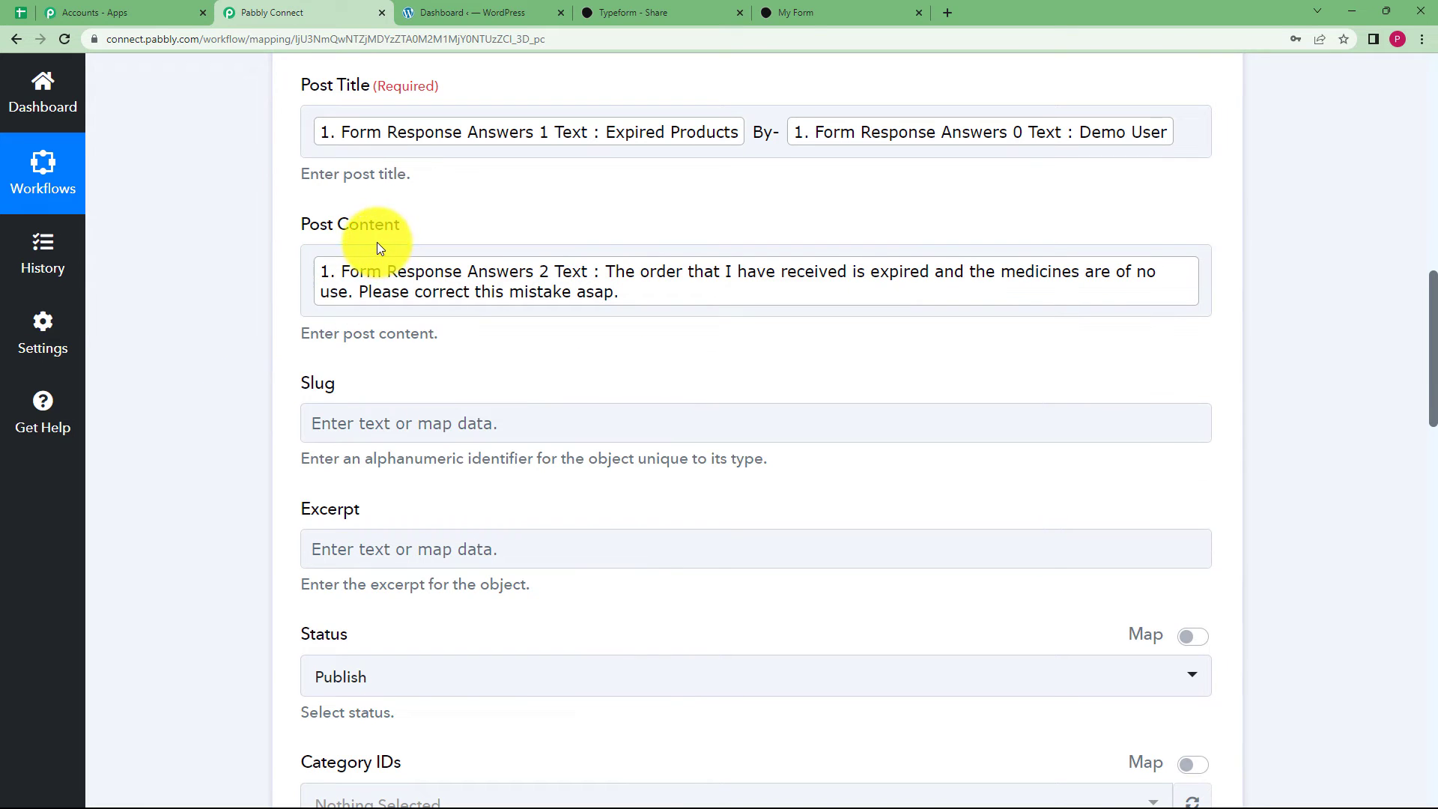
# Set the post's Author ID to Admin.
pyautogui.scroll(-1, 282, 467)
pyautogui.scroll(-2, 281, 468)
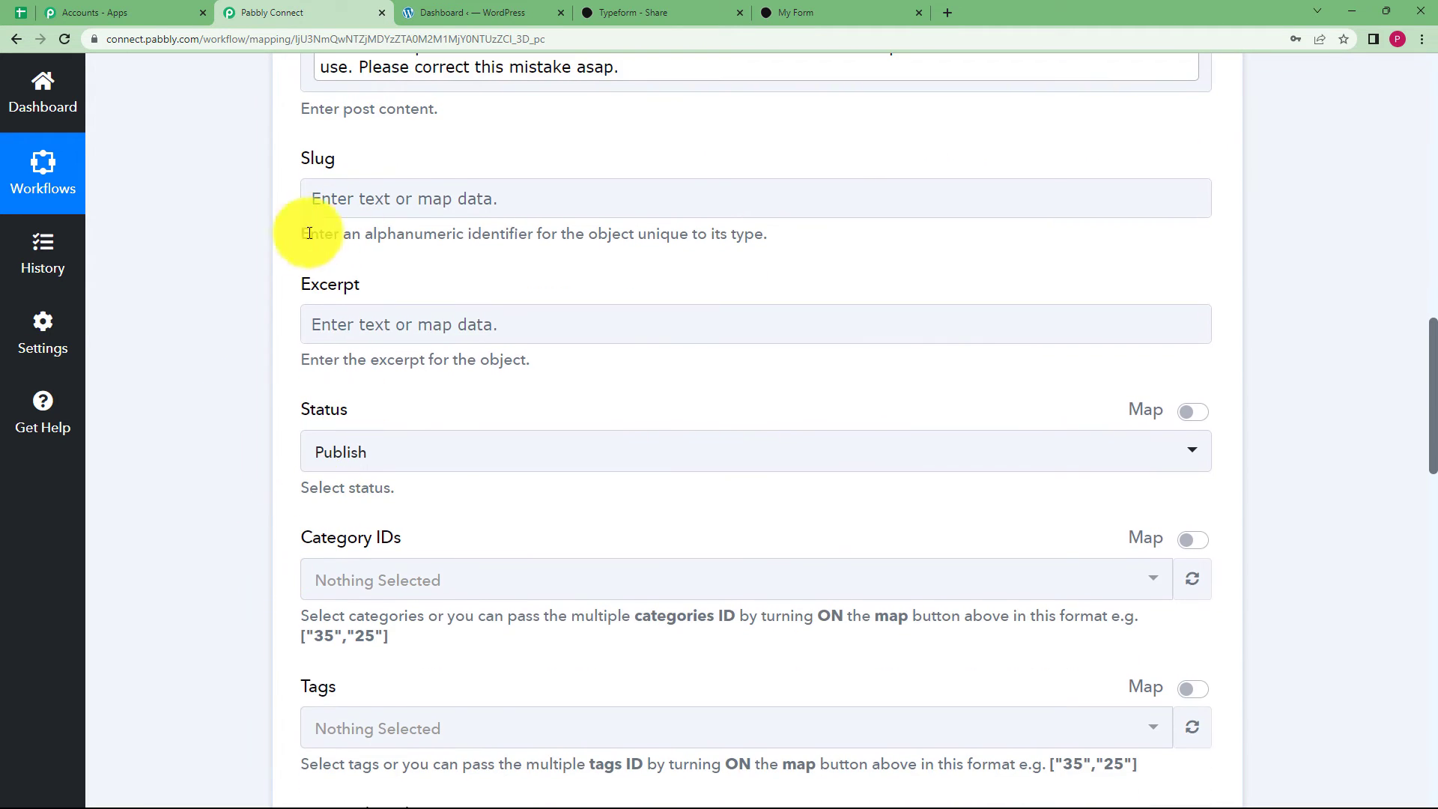
pyautogui.click(347, 465)
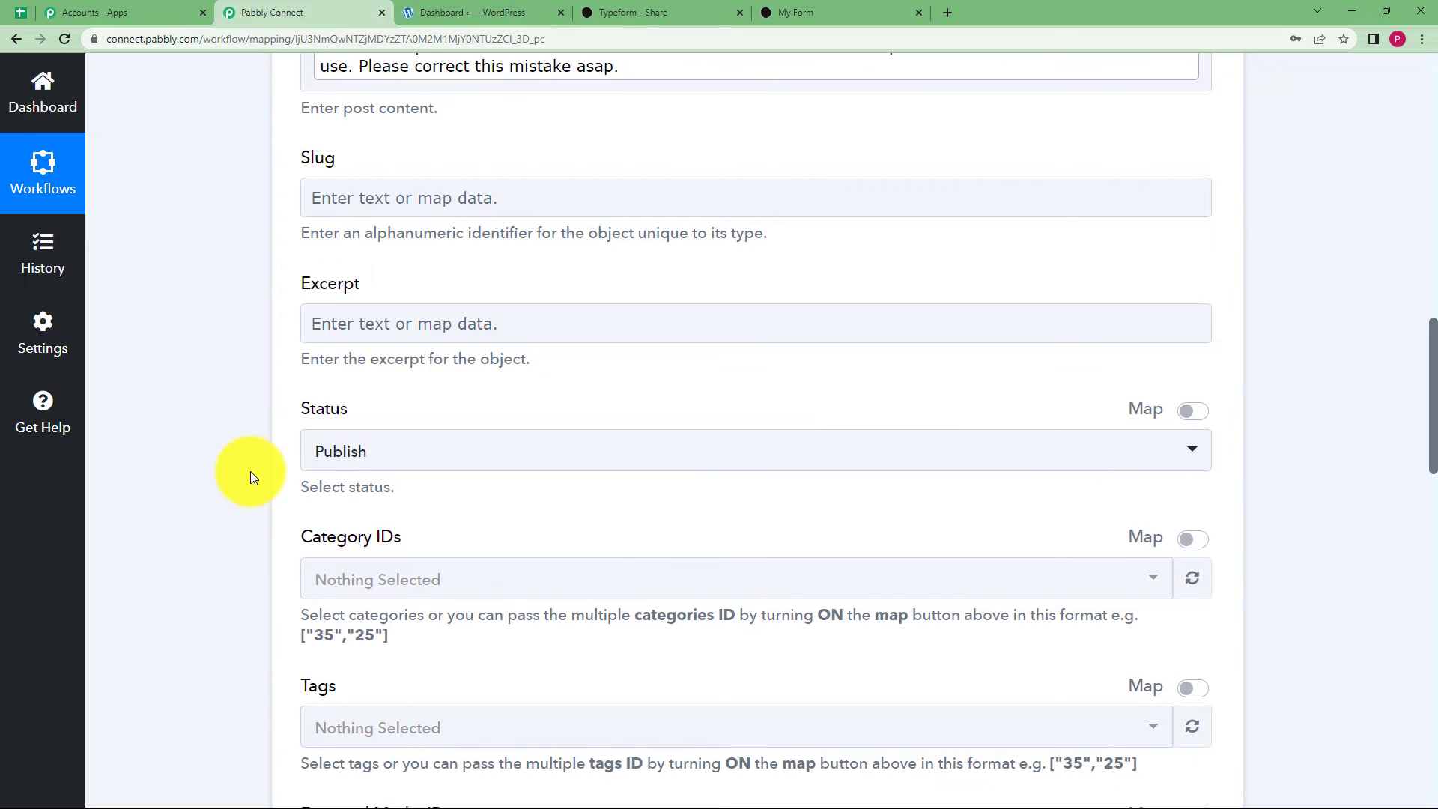
pyautogui.scroll(-6, 251, 470)
pyautogui.scroll(-4, 256, 467)
pyautogui.scroll(-2, 322, 464)
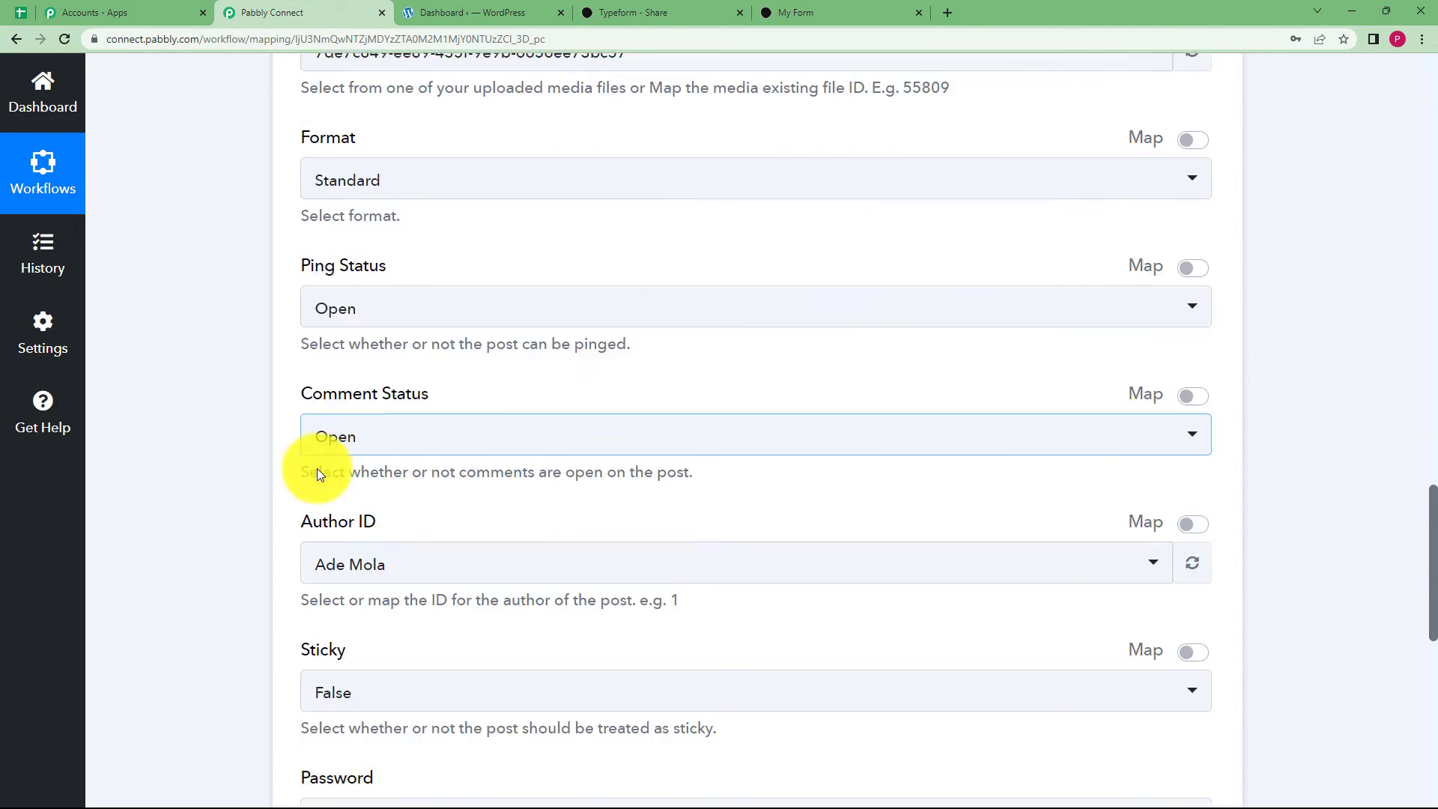
pyautogui.scroll(-2, 284, 457)
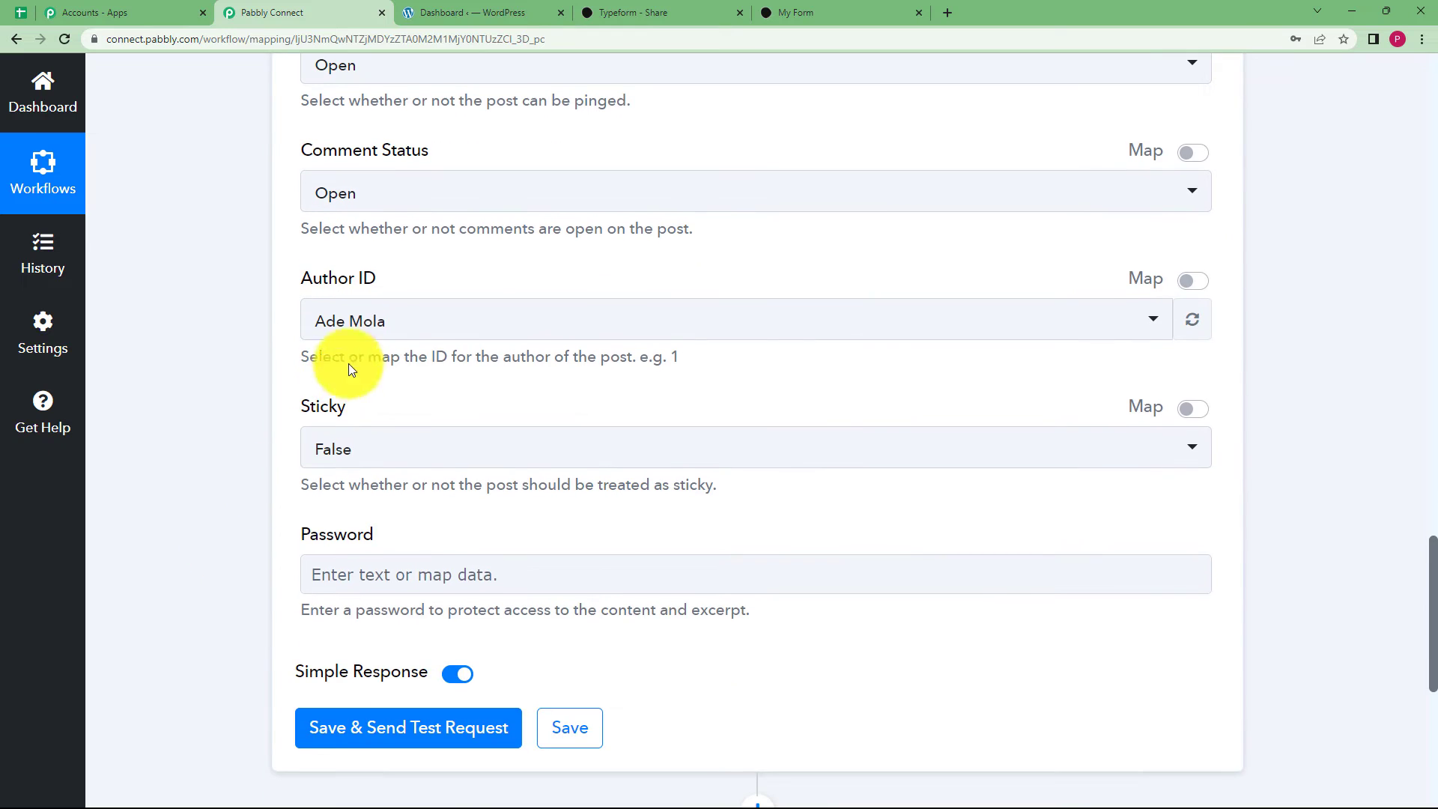
pyautogui.click(375, 322)
pyautogui.click(368, 454)
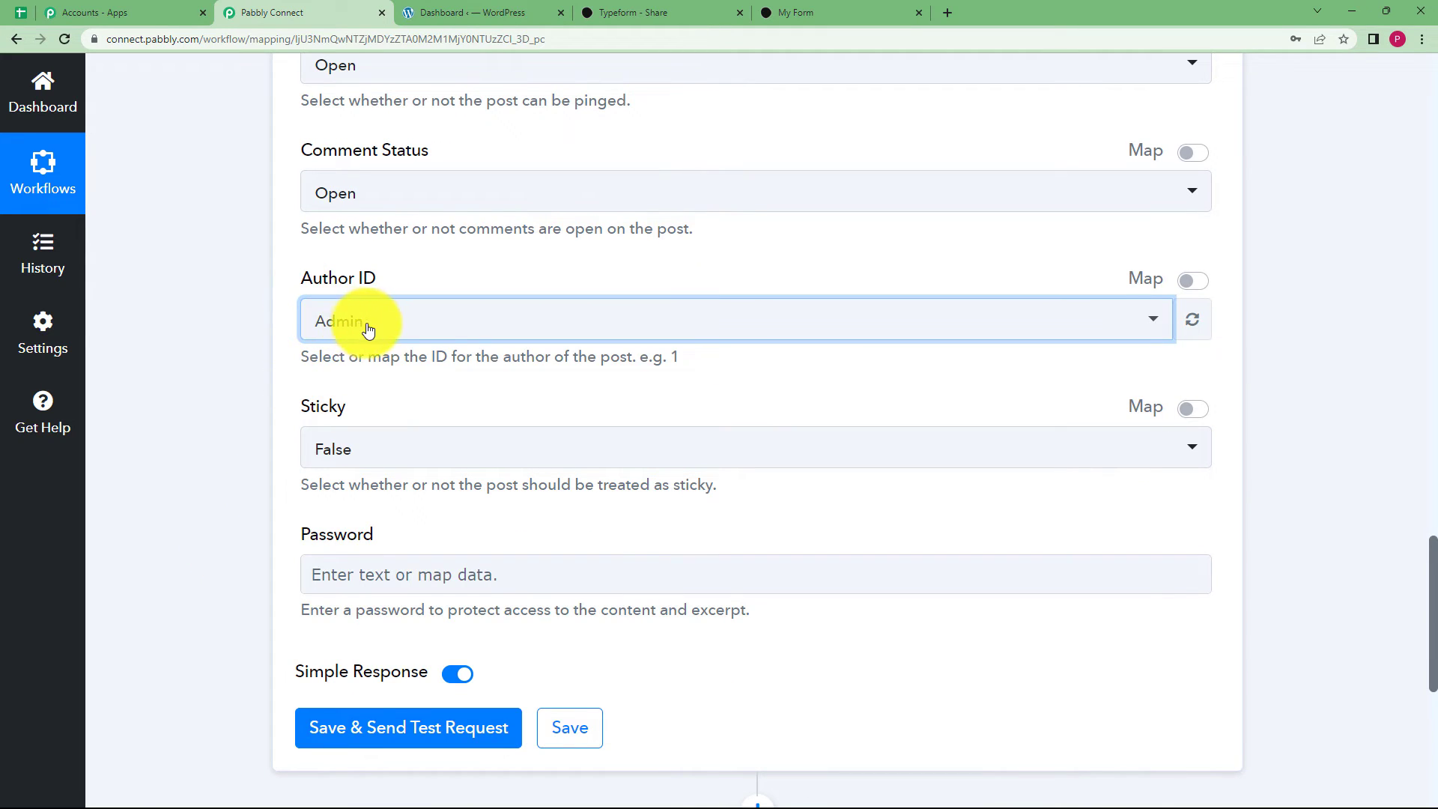
pyautogui.scroll(-3, 209, 416)
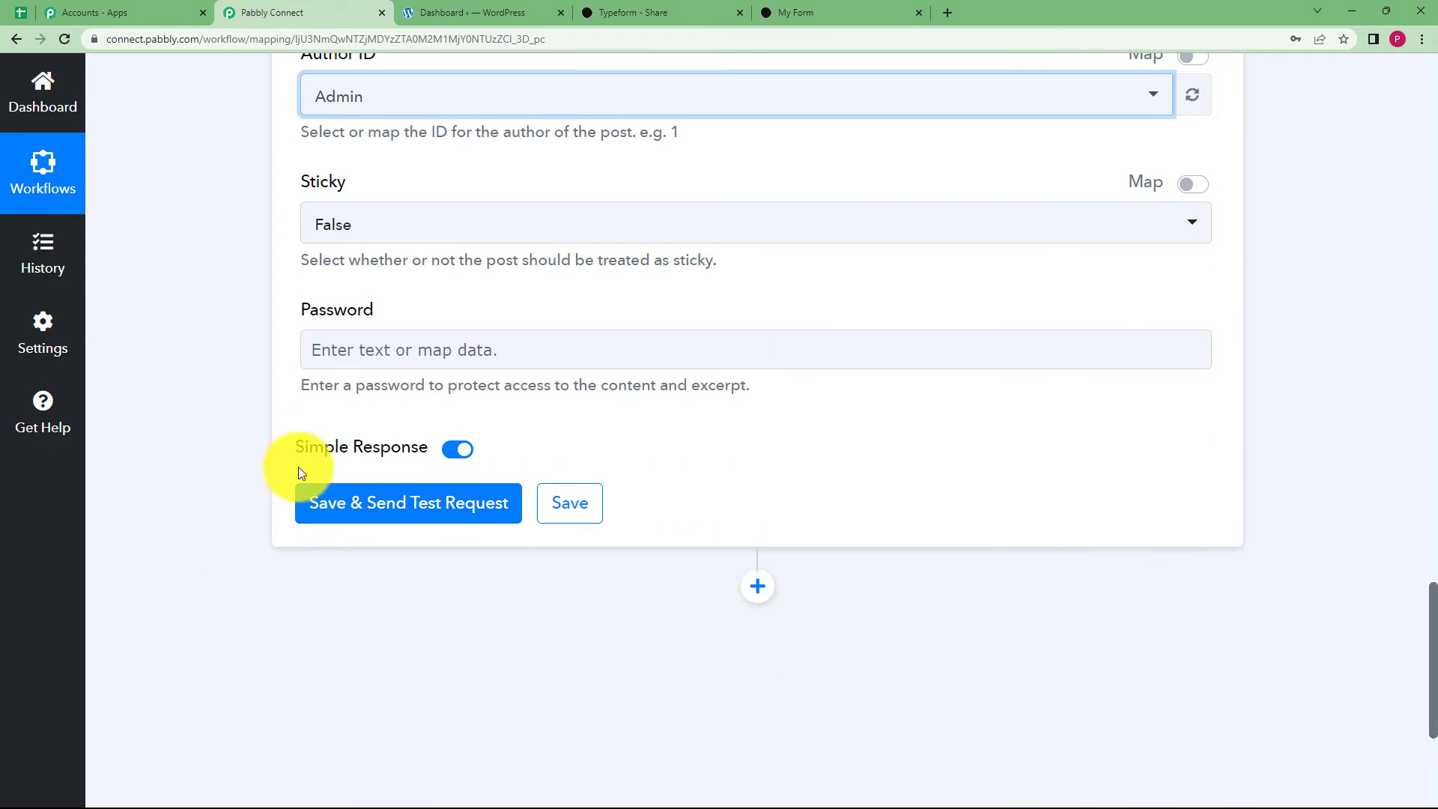
# Send a test post, confirm published slug expired-products-by-demo-user-3 (Id 59385), and save the action.
pyautogui.click(334, 521)
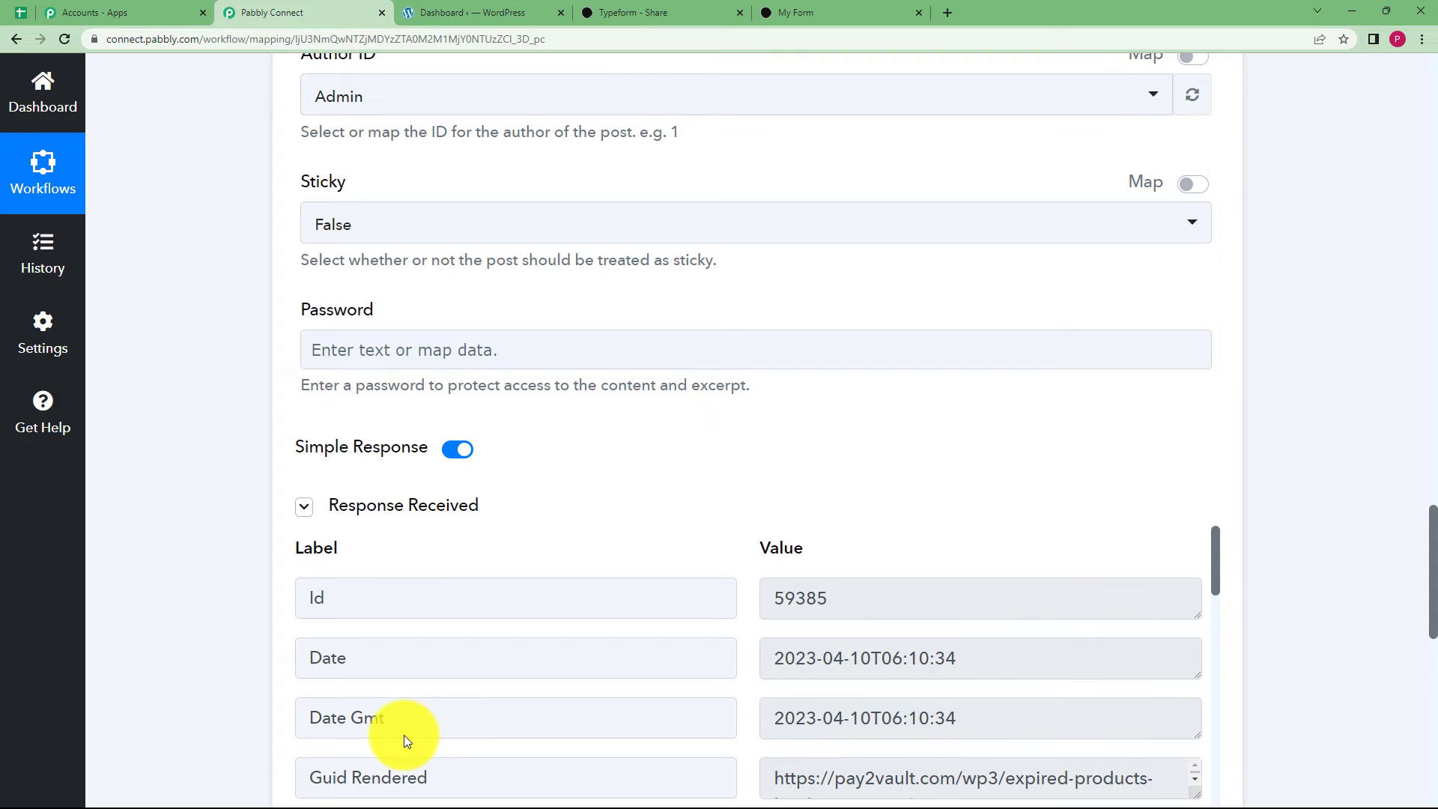
pyautogui.scroll(-2, 595, 522)
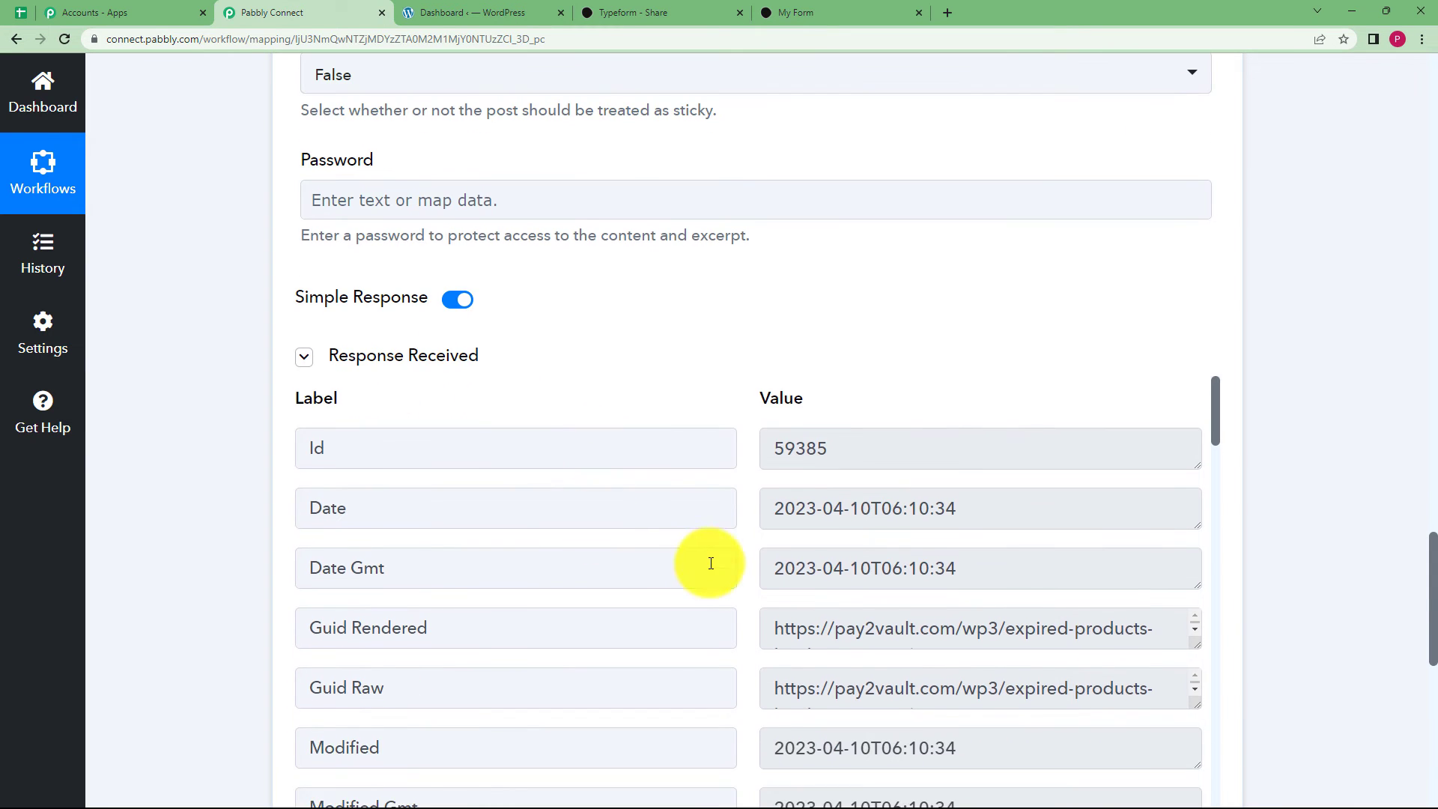
pyautogui.scroll(-4, 857, 604)
pyautogui.scroll(3, 841, 552)
pyautogui.moveTo(771, 558); pyautogui.dragTo(1164, 574)
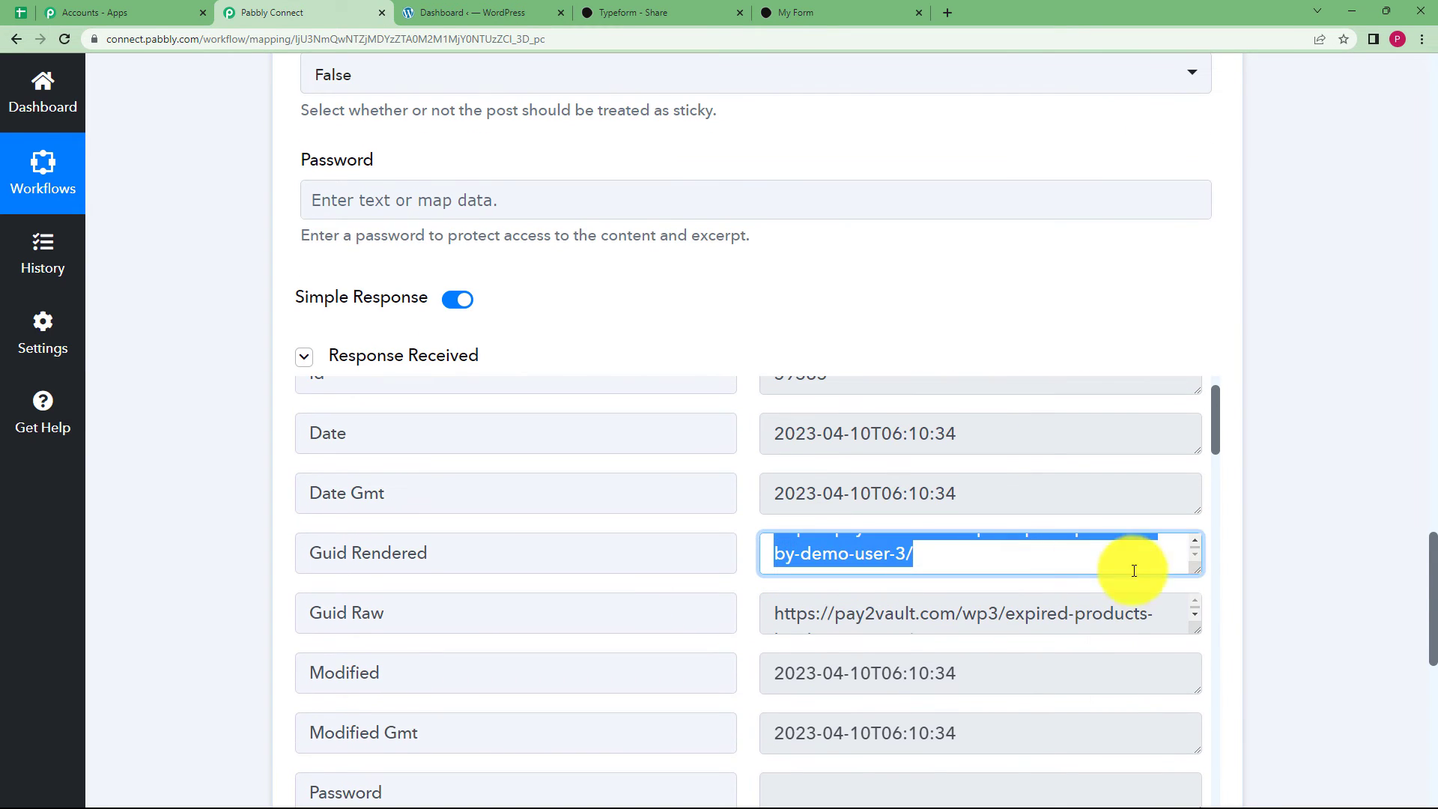
pyautogui.click(1103, 571)
pyautogui.scroll(-1, 770, 607)
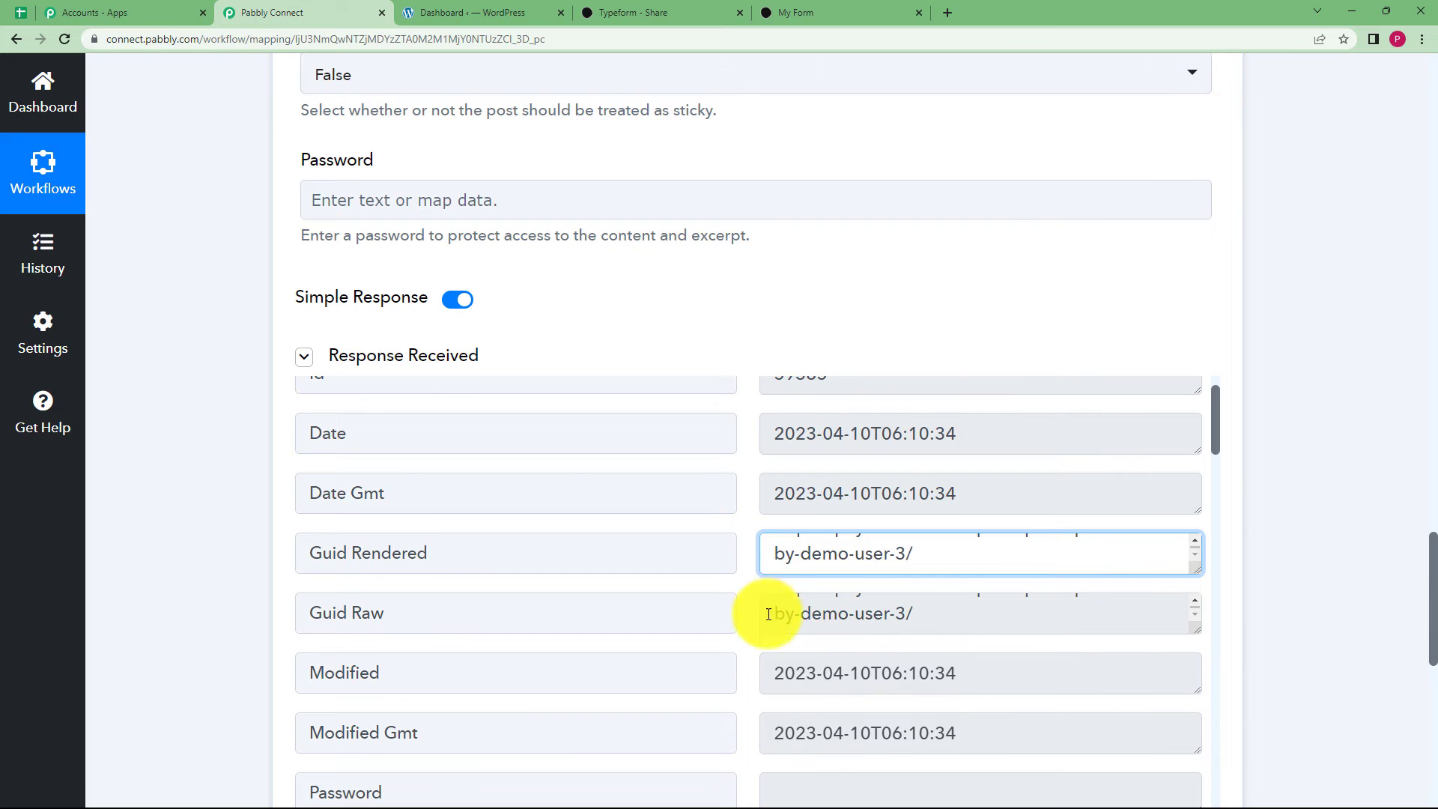
pyautogui.scroll(-5, 212, 492)
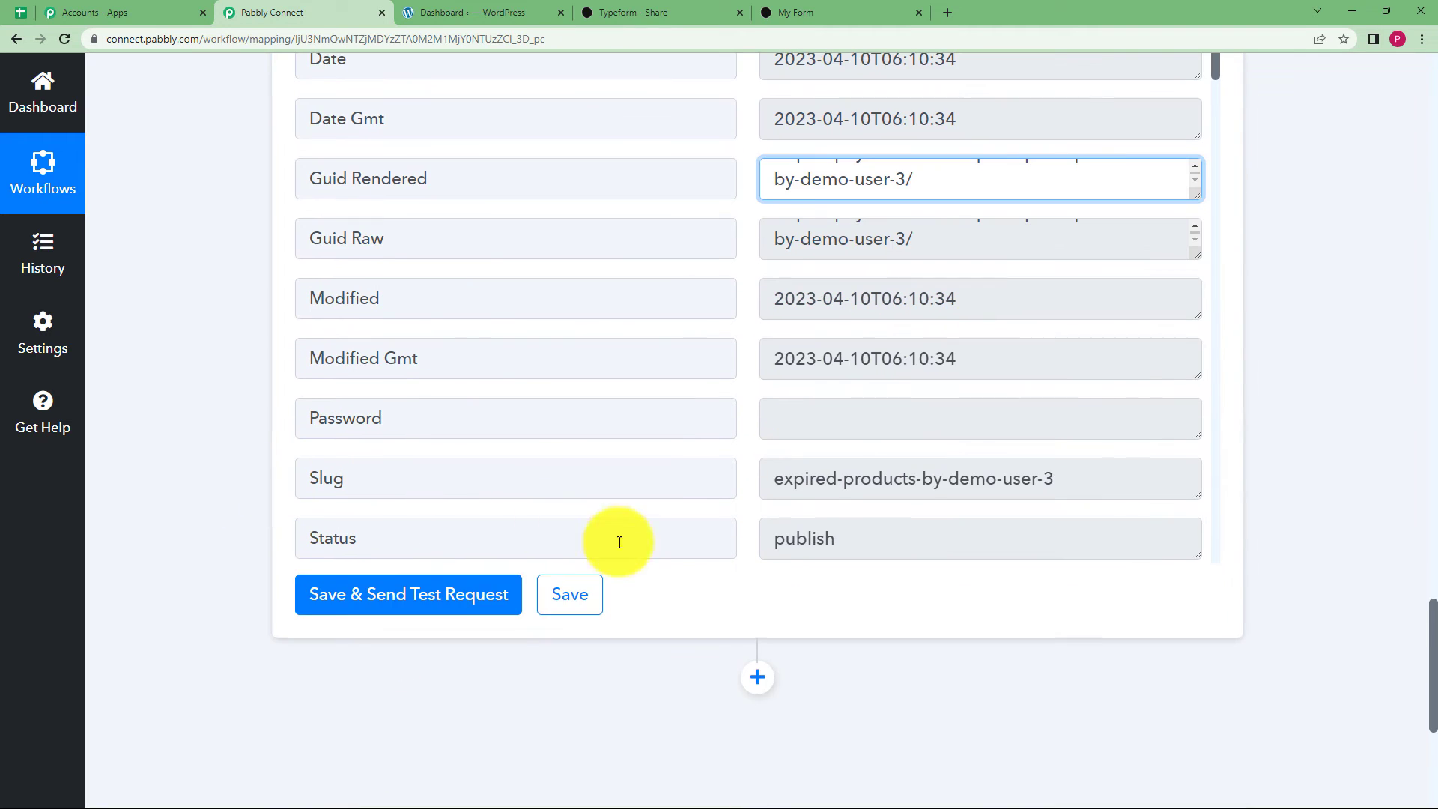
pyautogui.click(586, 602)
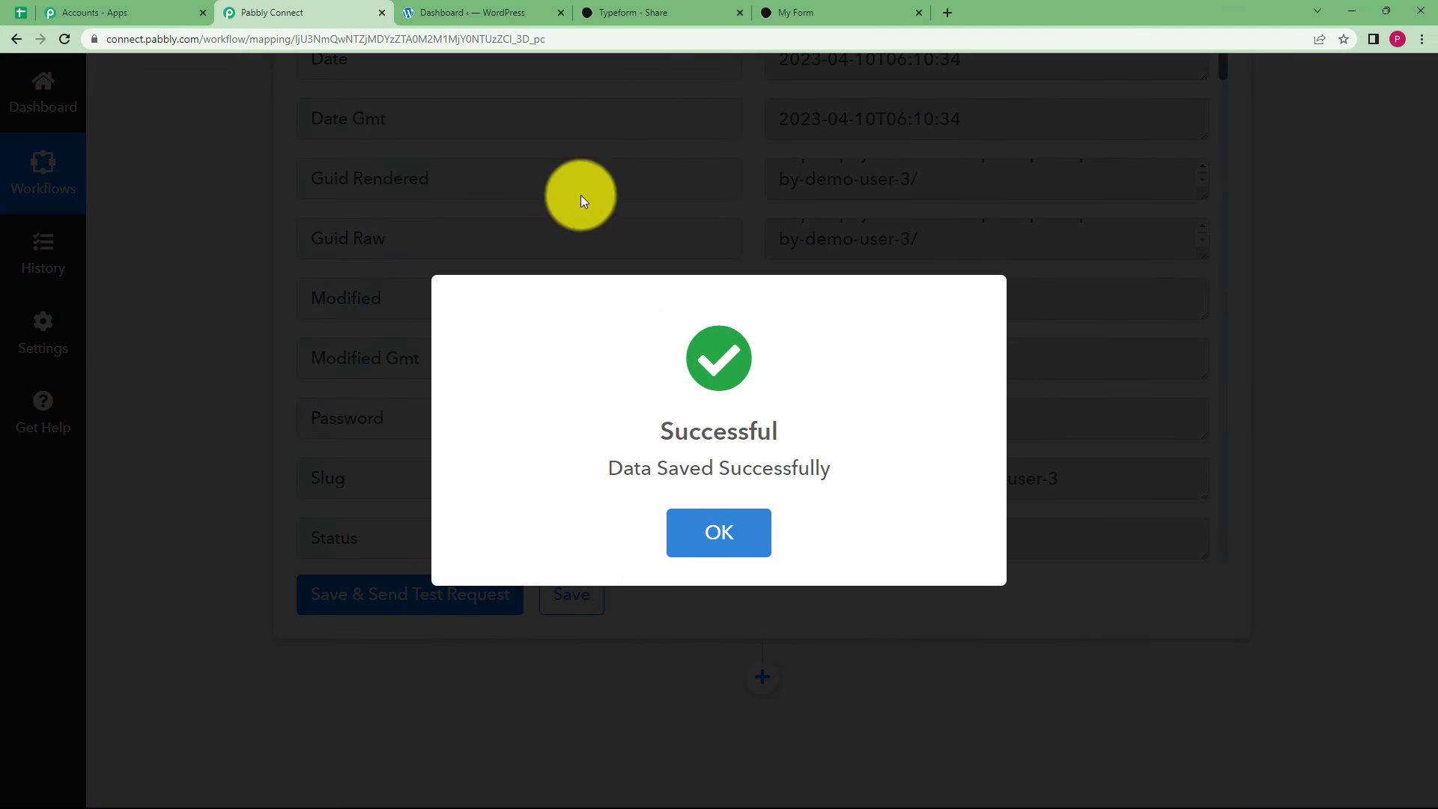
# Check WordPress All Posts for the published 'Expired Products By- Demo User' post by Admin.
pyautogui.click(439, 9)
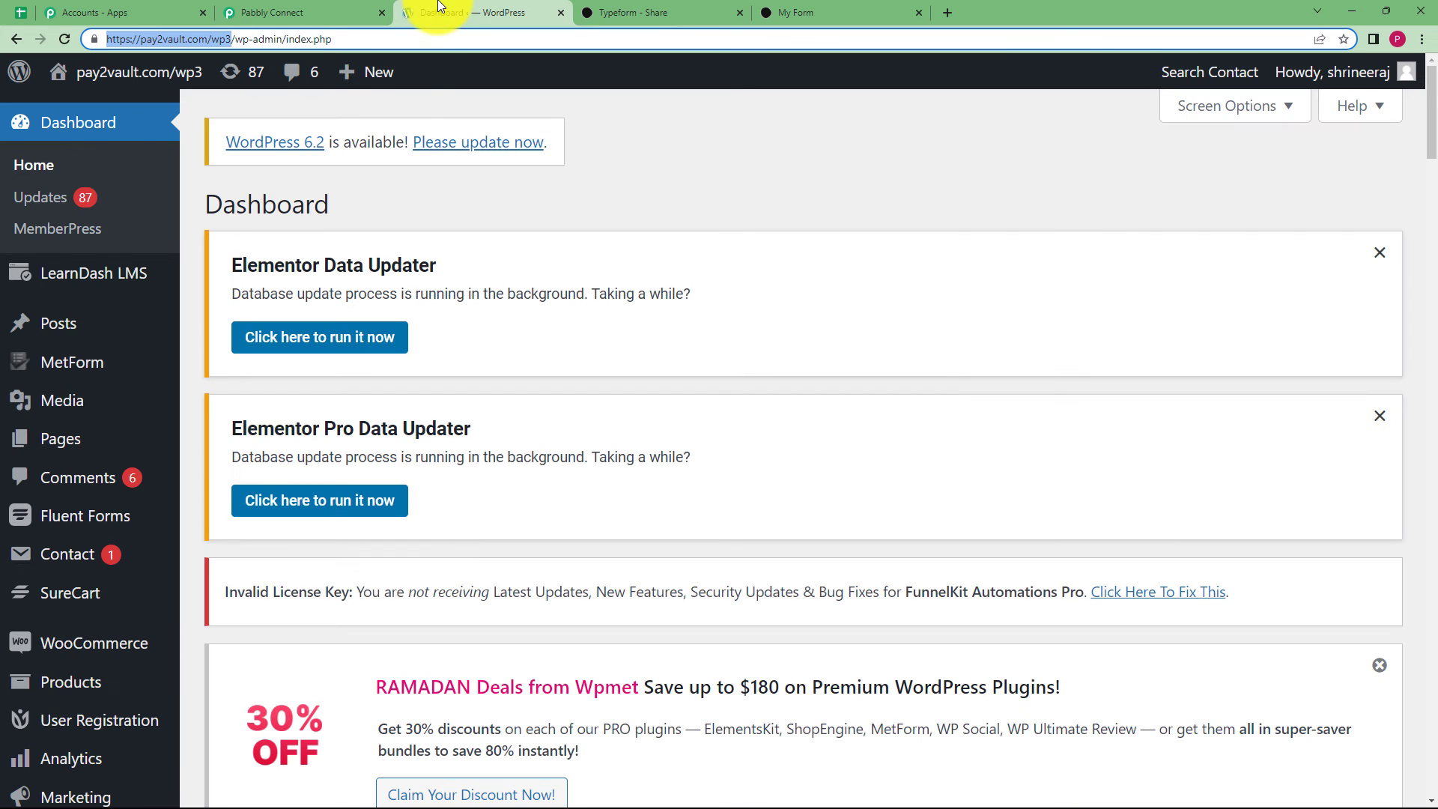
pyautogui.click(122, 321)
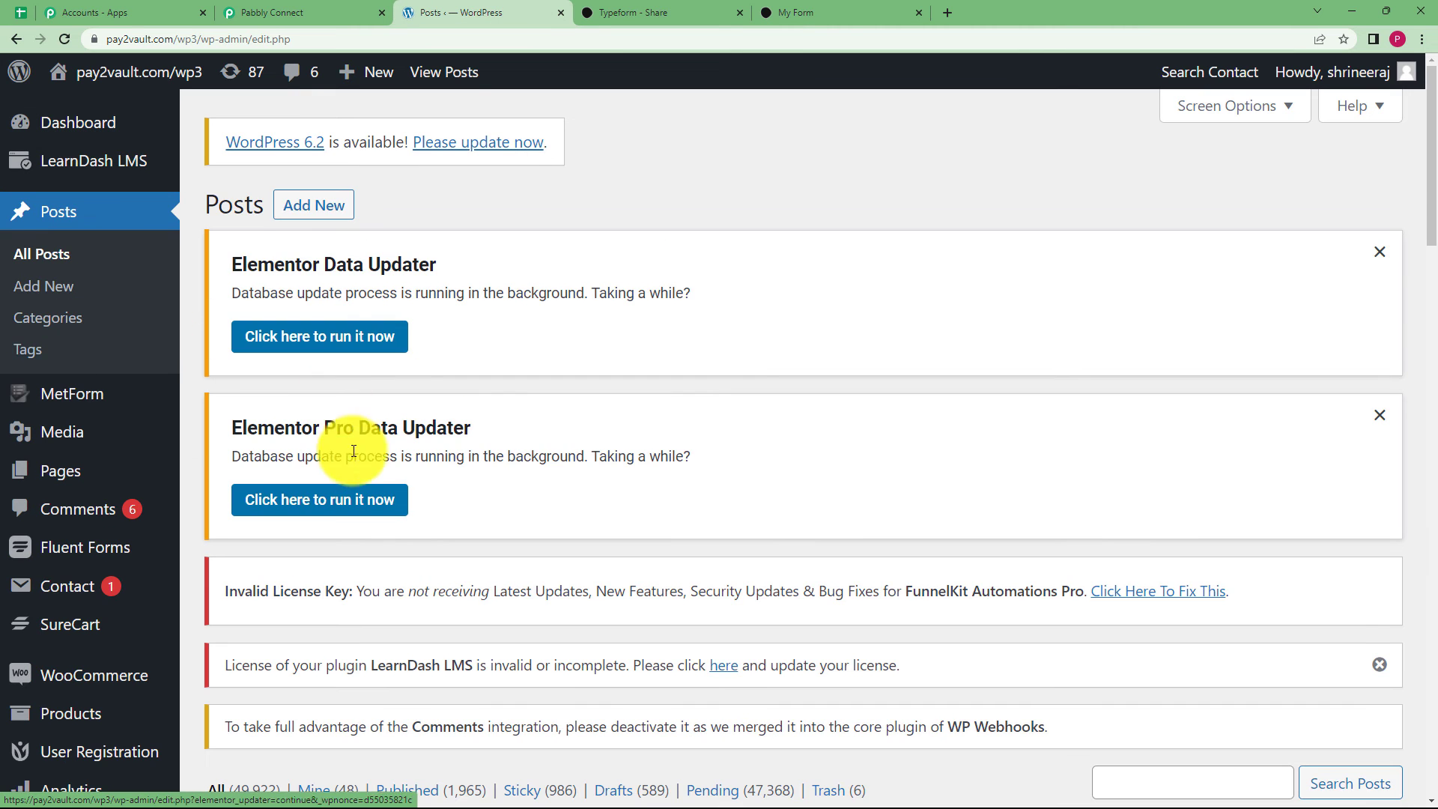
pyautogui.scroll(-7, 370, 480)
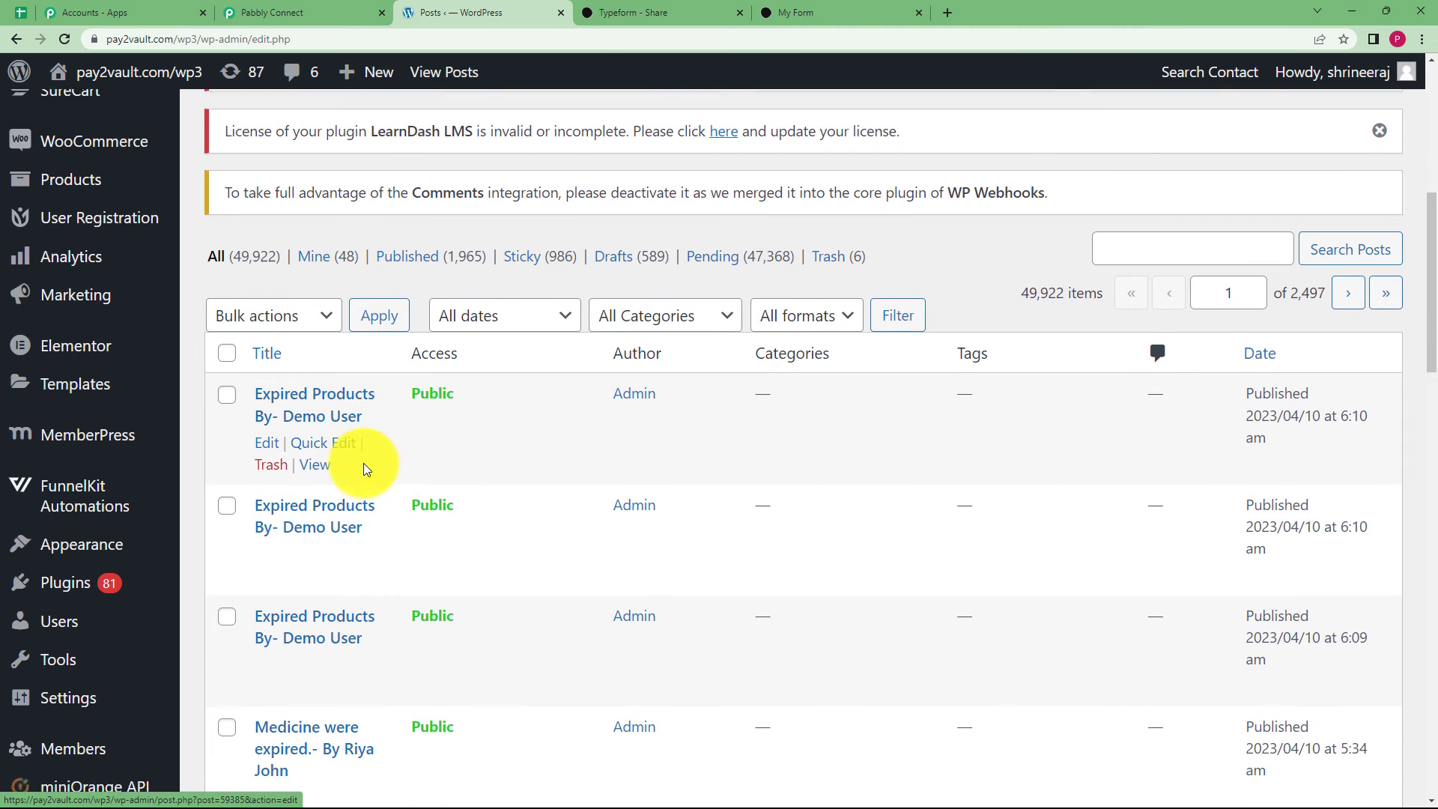
pyautogui.scroll(4, 366, 469)
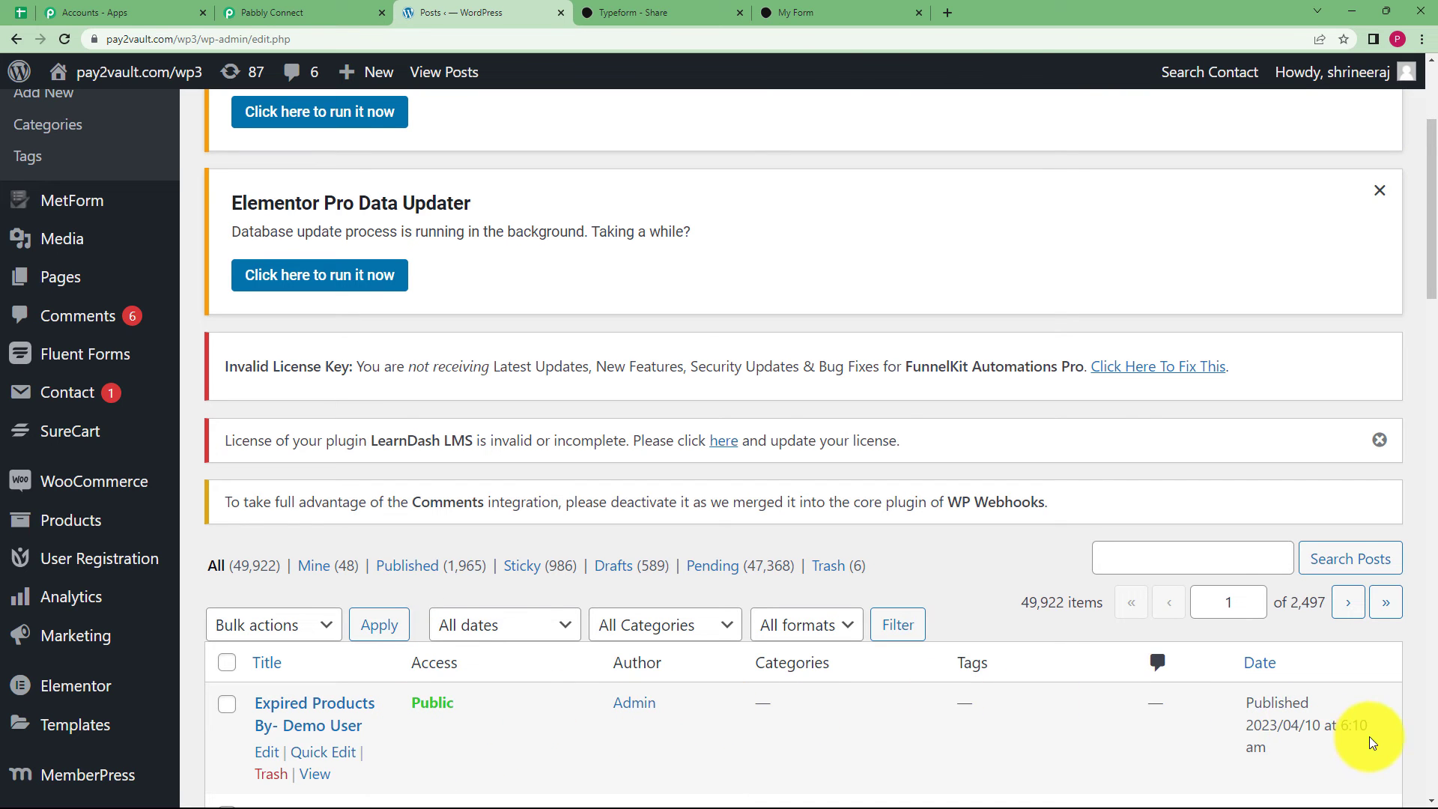
# Collapse the WordPress Create a Post action beneath the Typeform New Entry trigger.
pyautogui.click(300, 13)
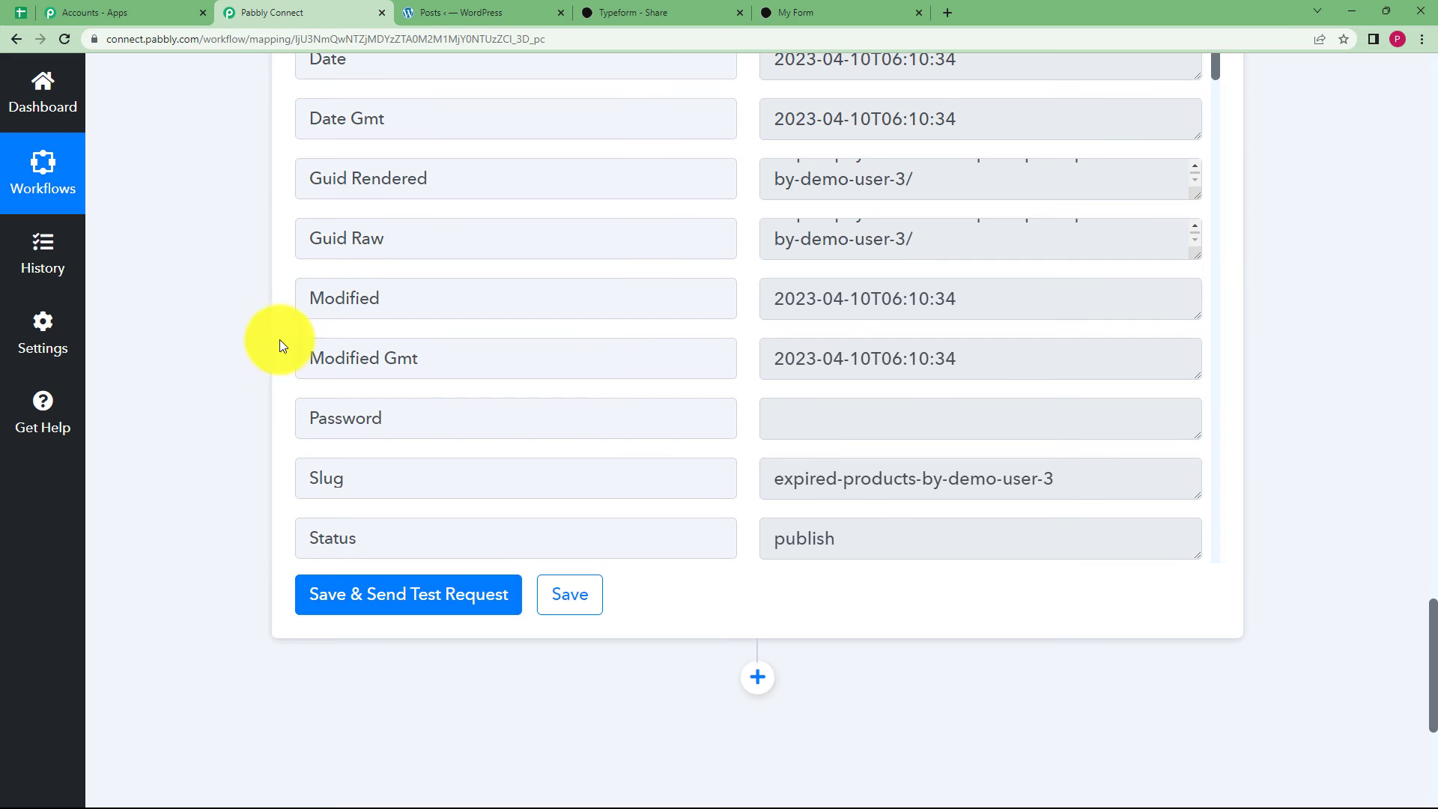
pyautogui.scroll(20, 214, 312)
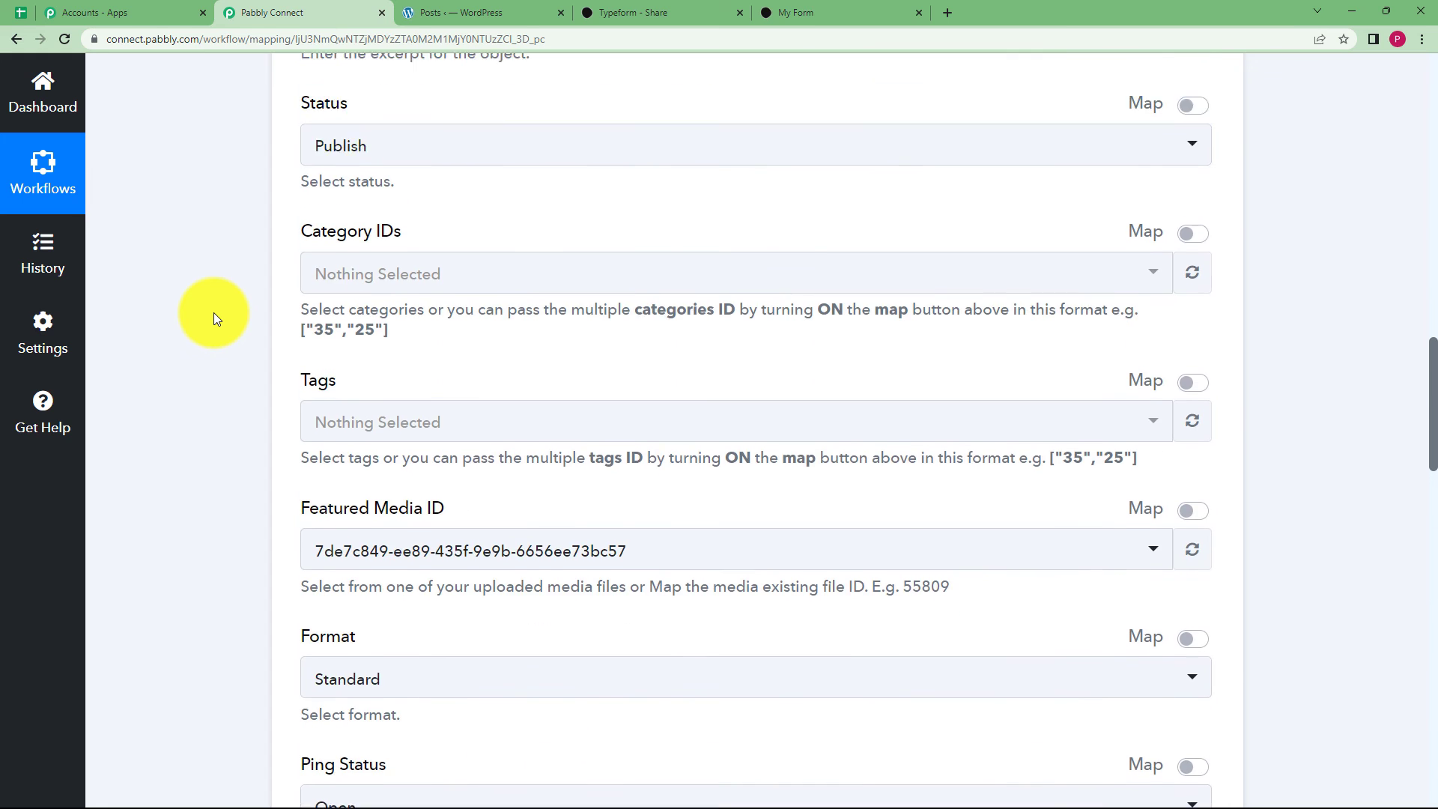
pyautogui.scroll(15, 214, 312)
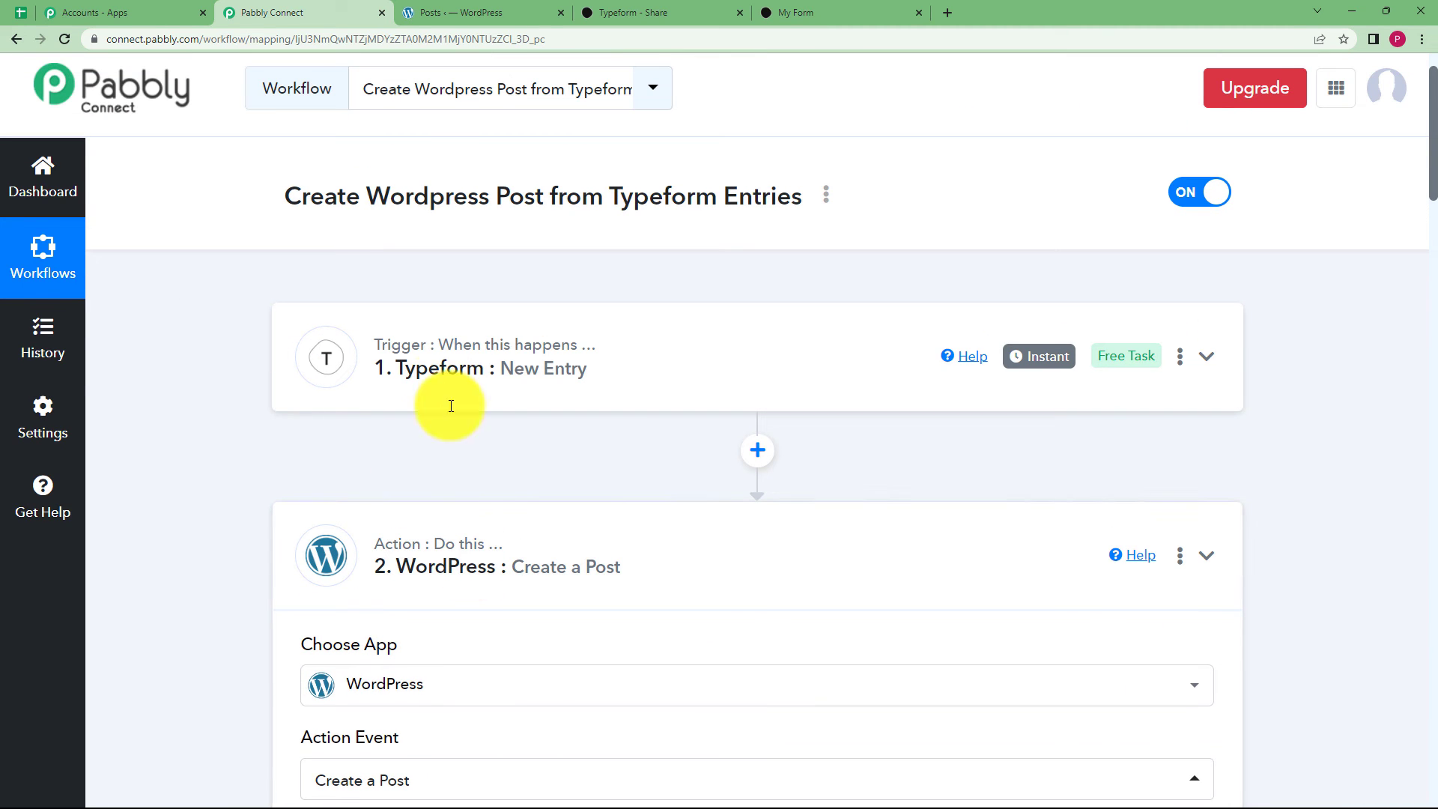
pyautogui.click(444, 391)
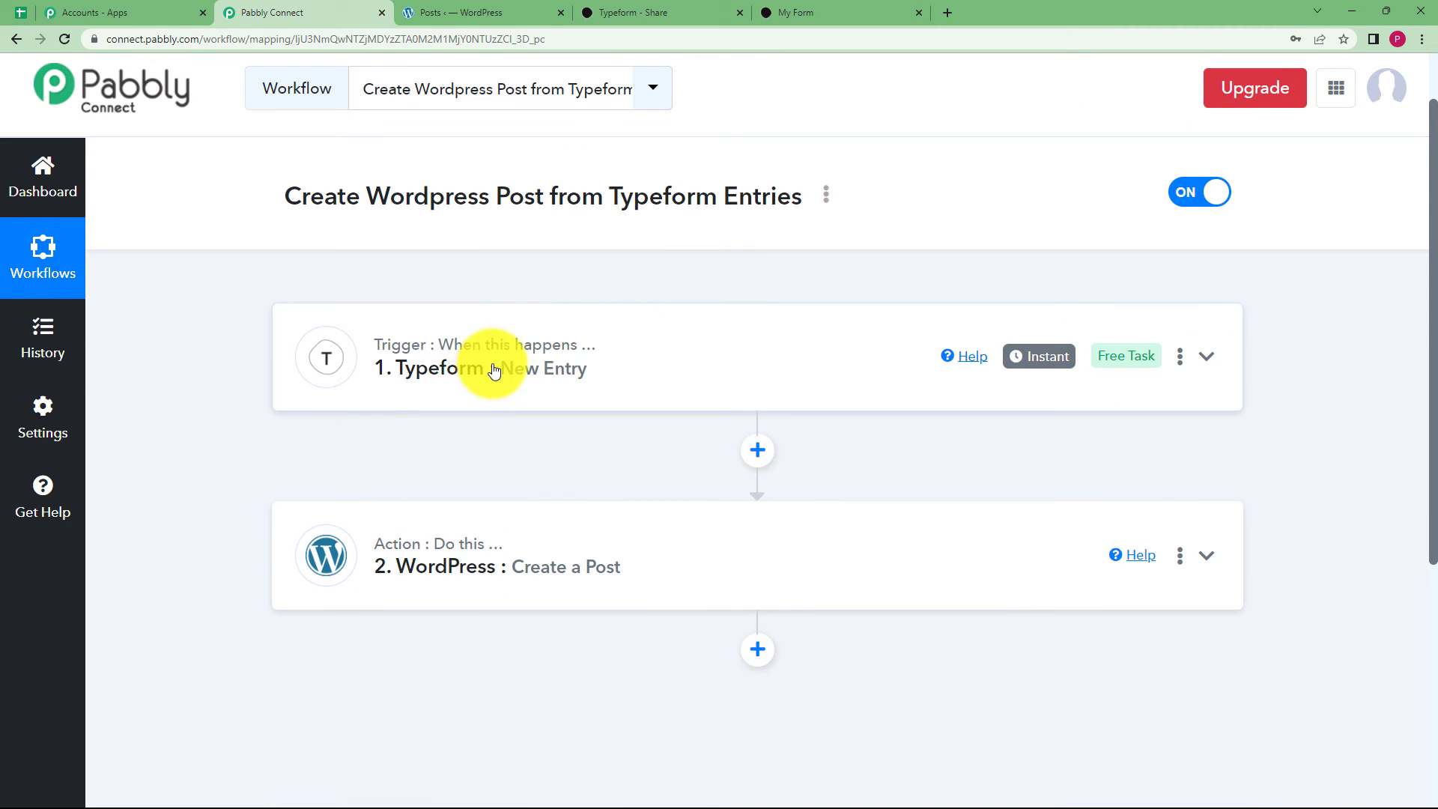